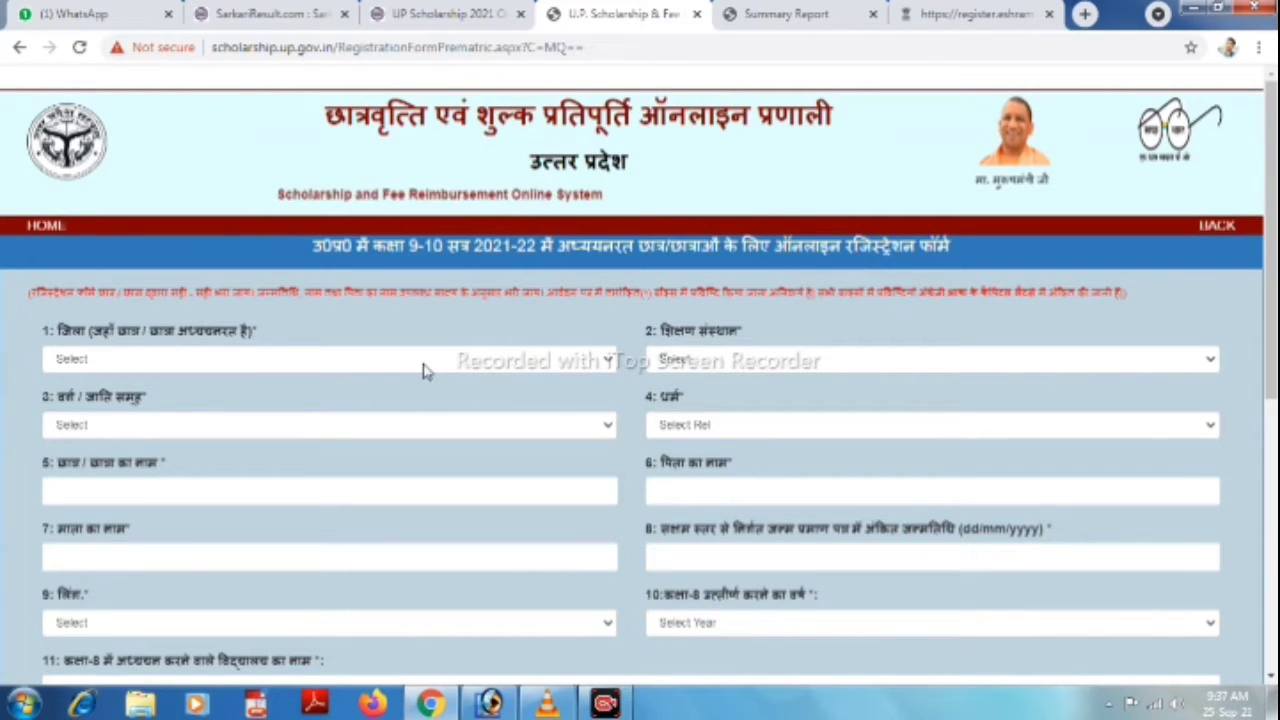
Choose Pilibhit as district and S.D.B.B.RAM INTER COLLEGE PILIBHIT TOWN PILIBHIT (MB) as school.
left_click(424, 366)
type("pi")
key("Return")
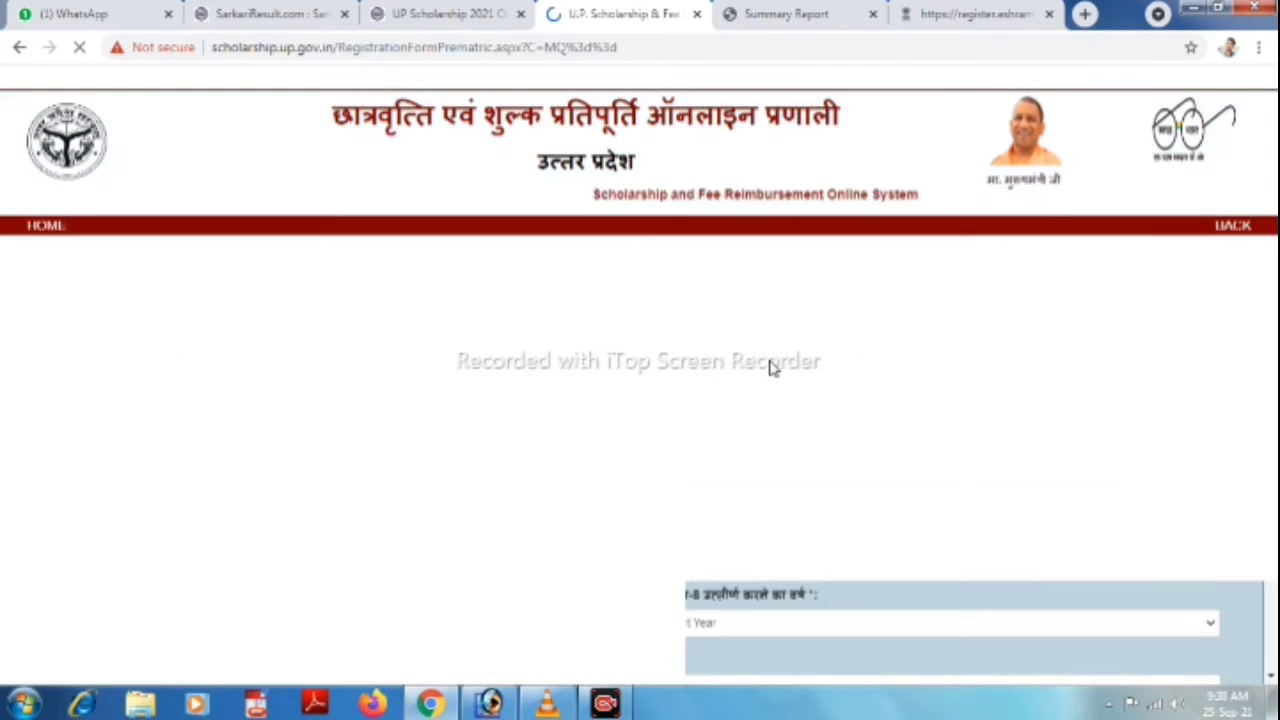
left_click(766, 366)
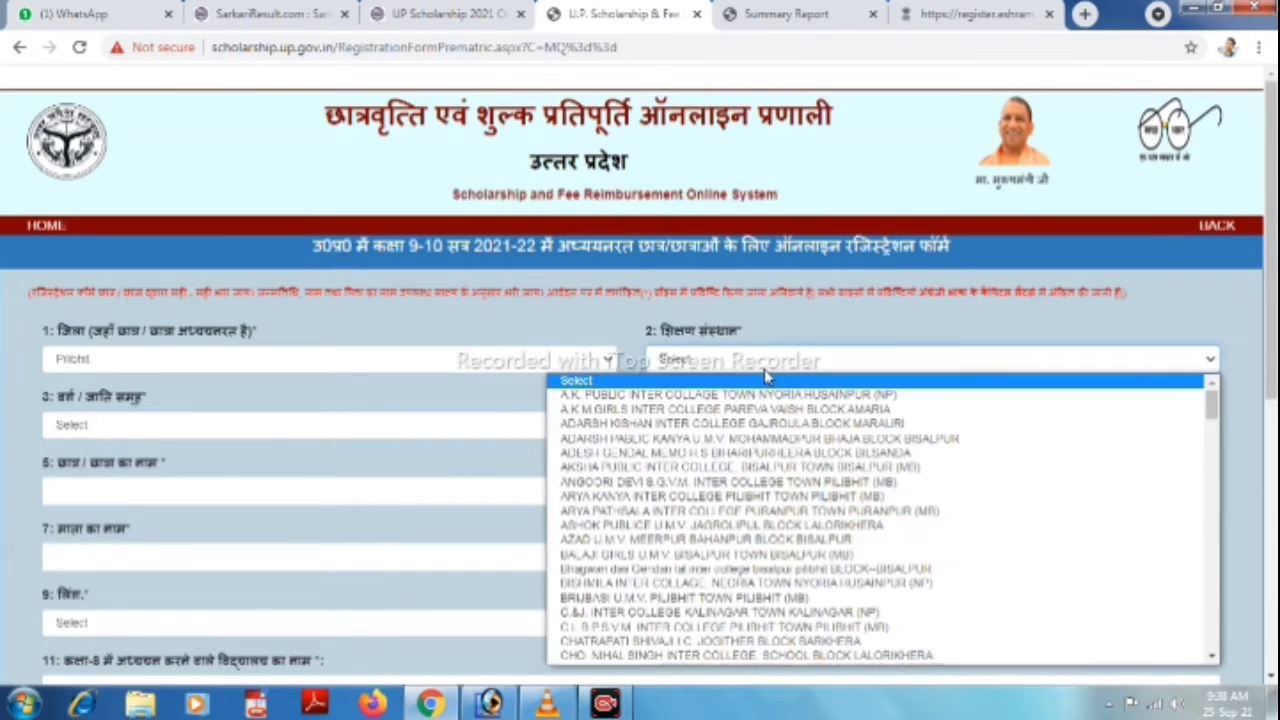
type("s.b")
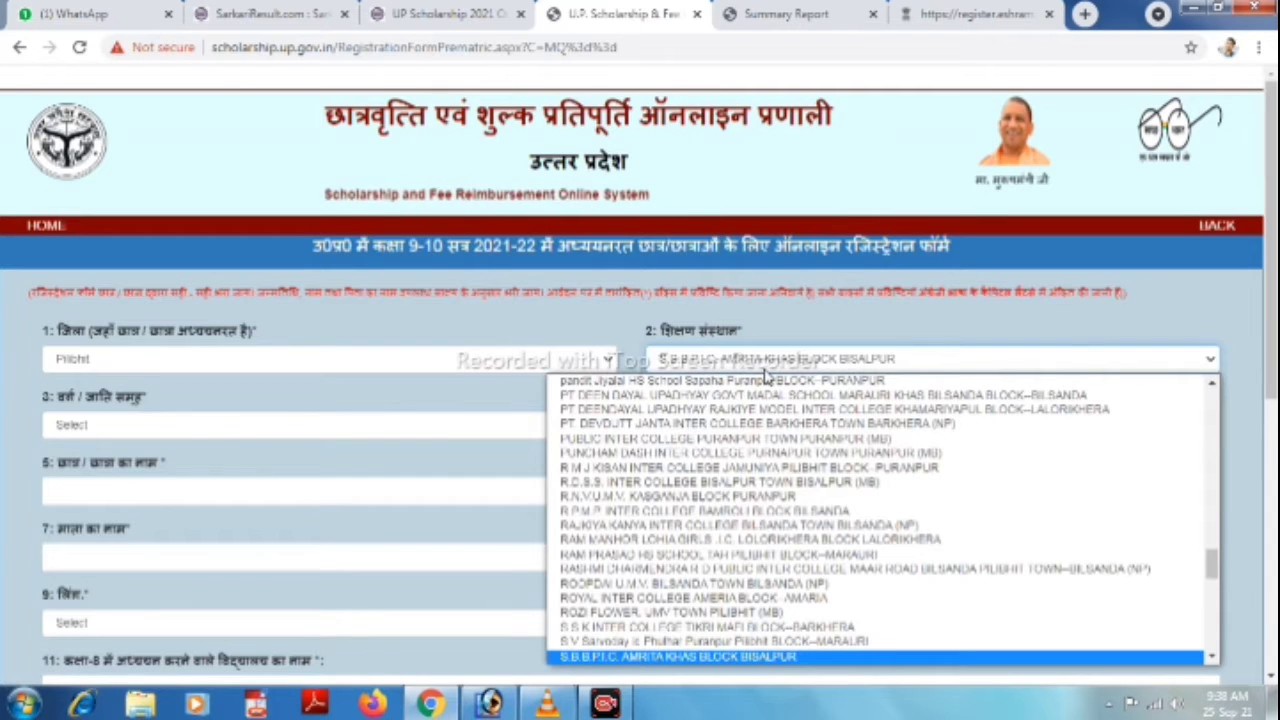
key("Down")
key("Return")
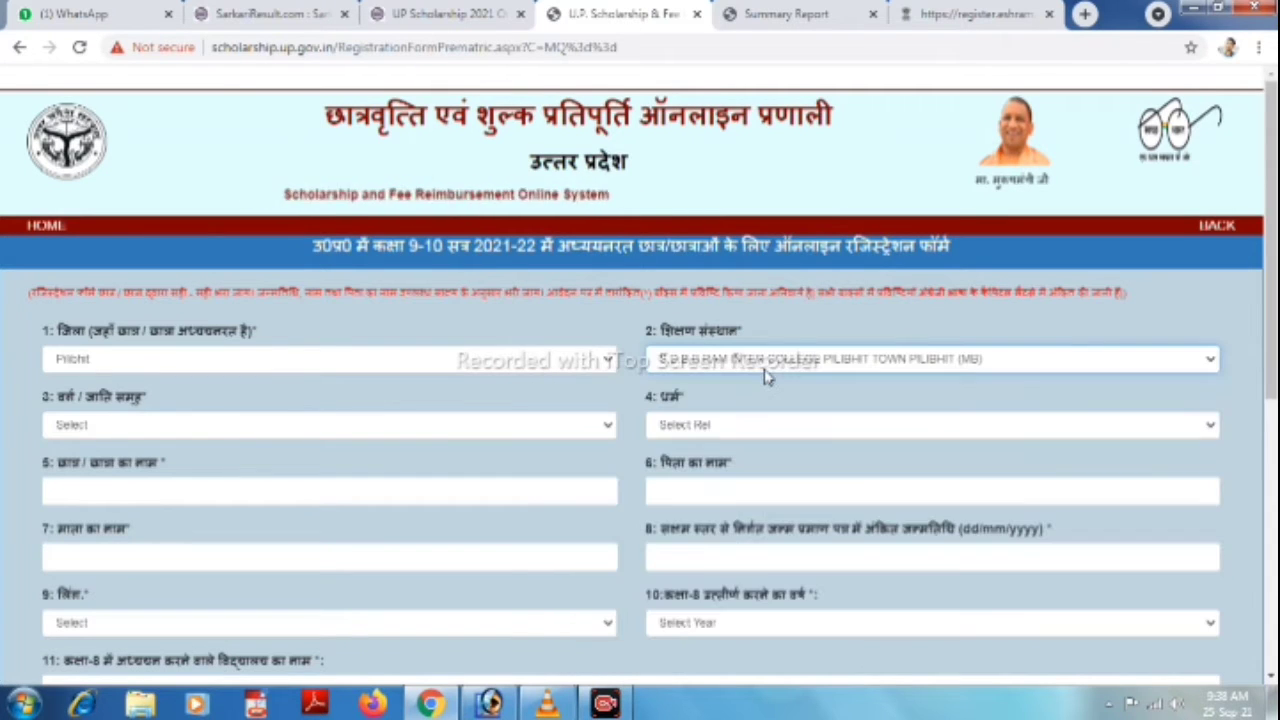
scroll(500, 357, "down", 1)
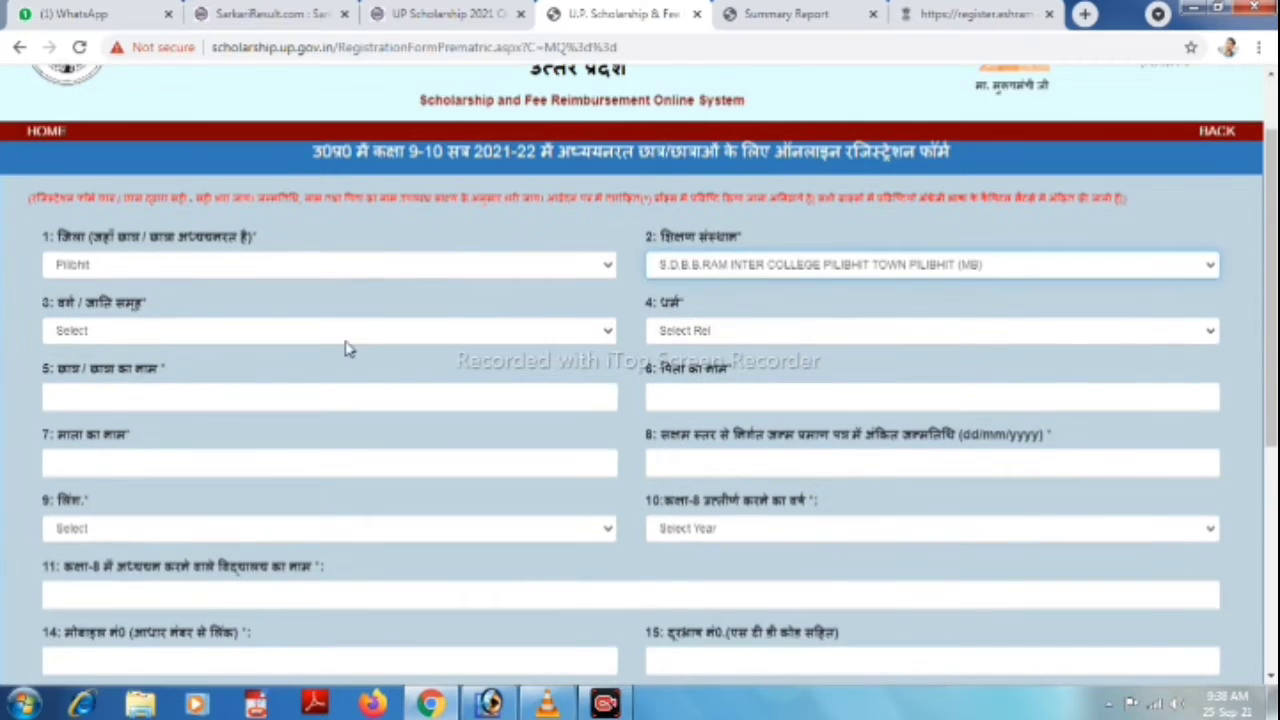
Set the category to Other Backward Class and the religion to Hindu.
left_click(341, 336)
left_click(200, 369)
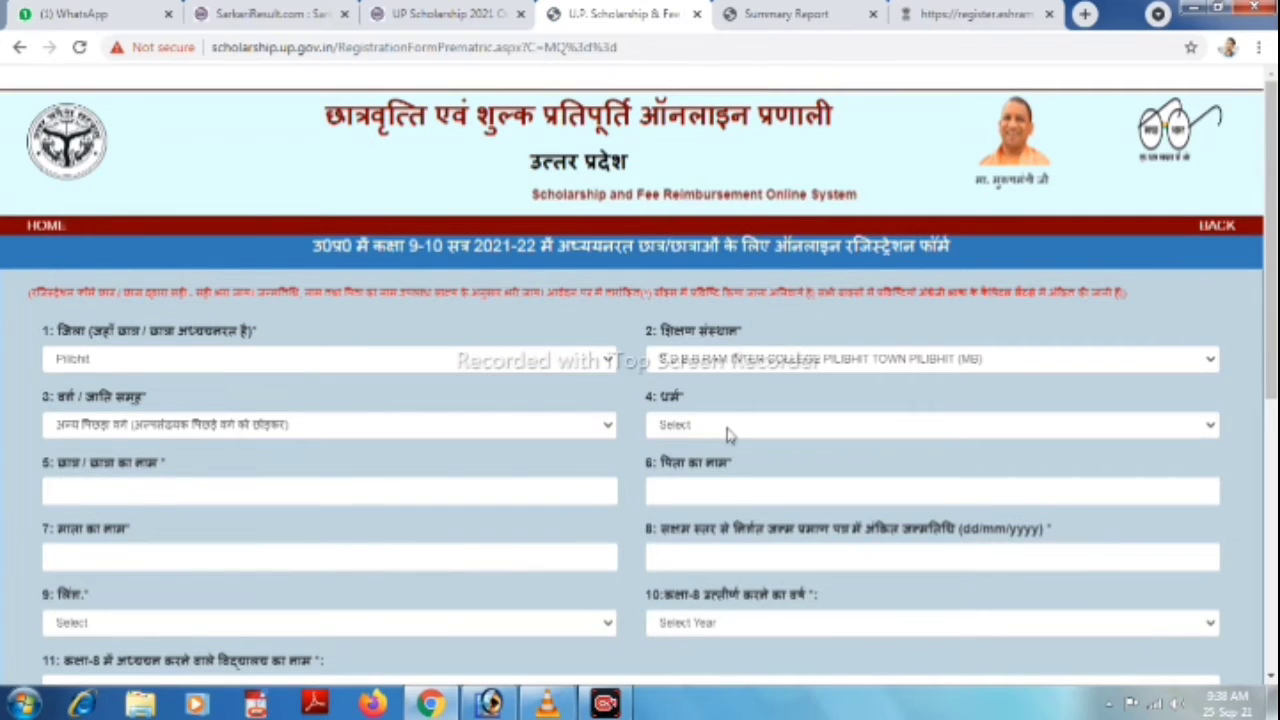
left_click(728, 428)
left_click(679, 463)
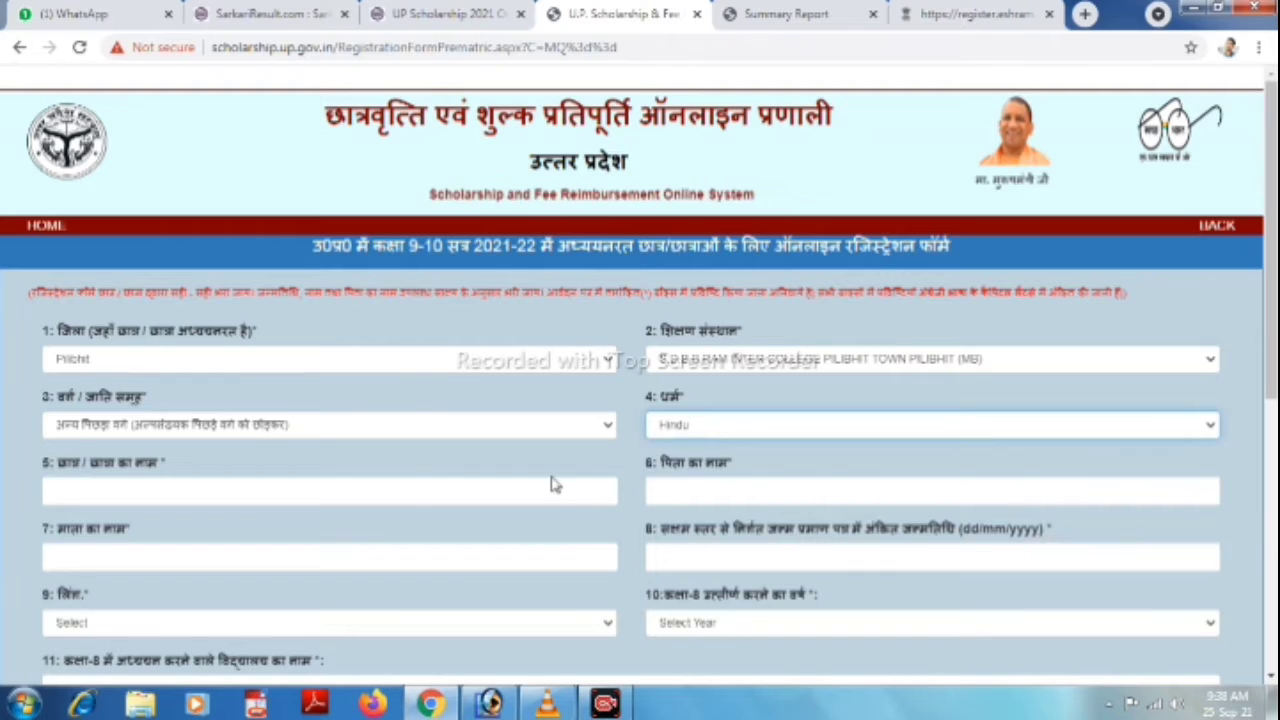
Enter the student's name, the mother's name and the student's date of birth.
left_click(426, 490)
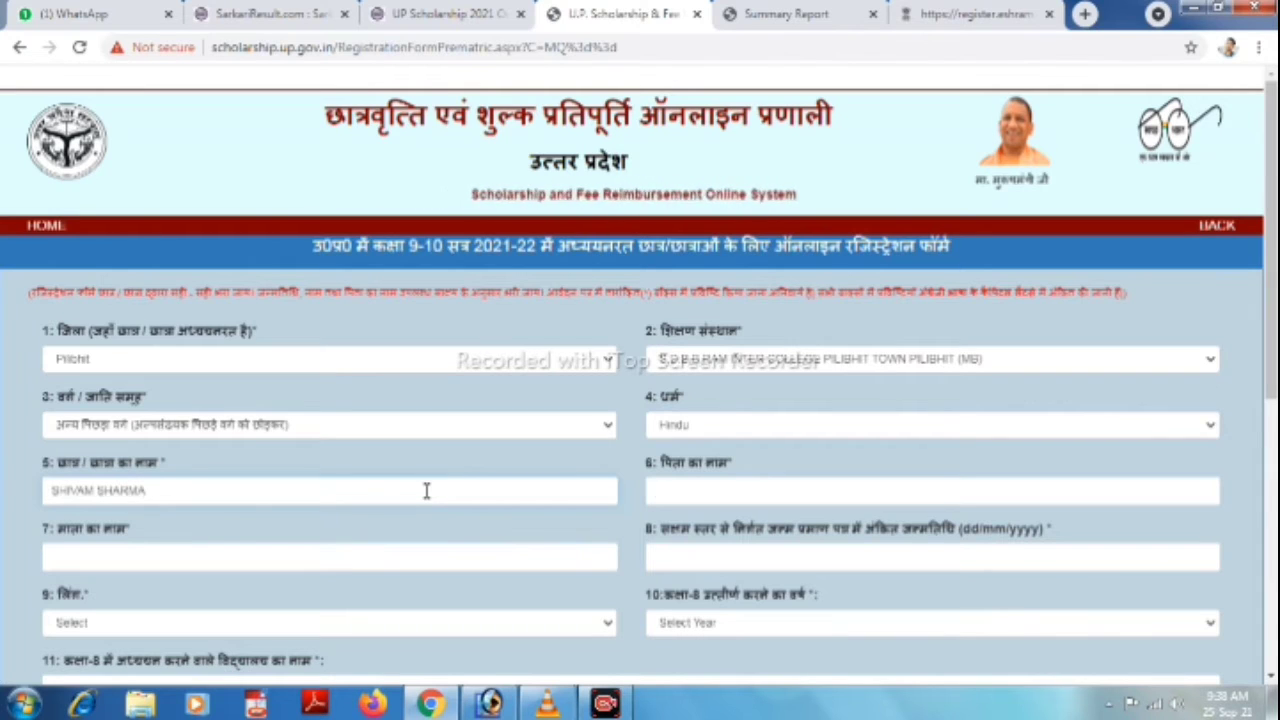
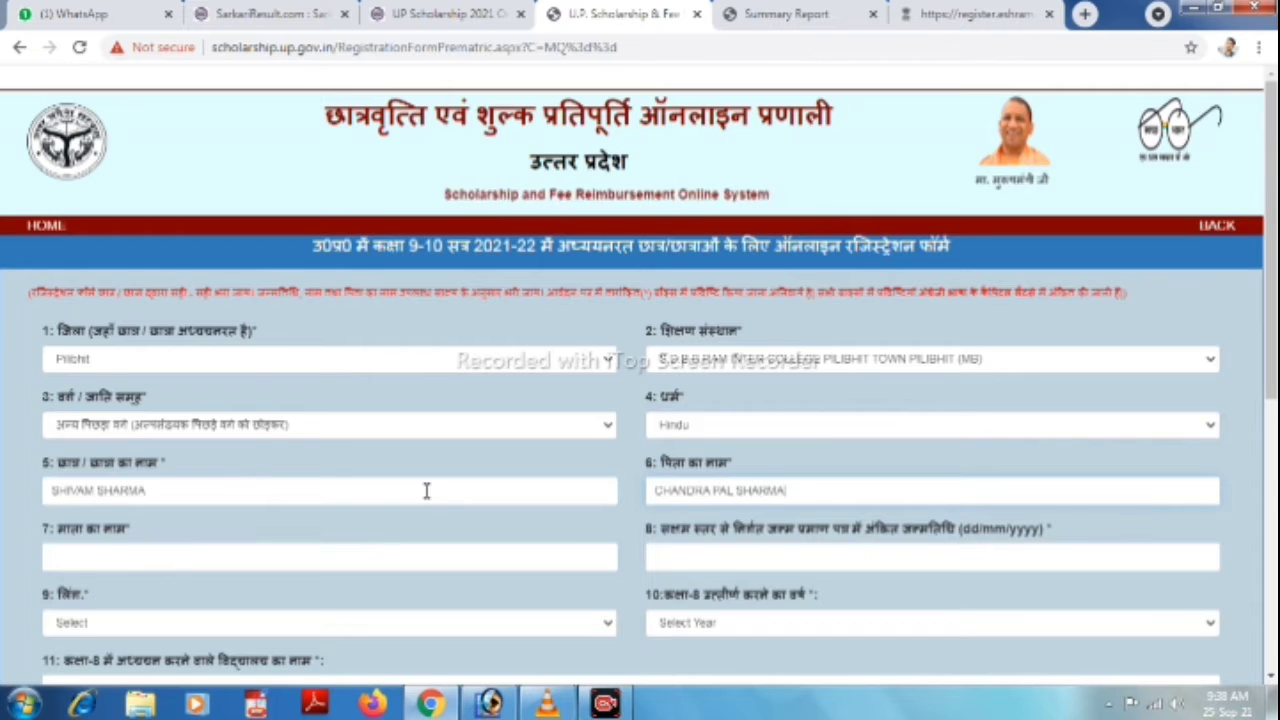
key("Tab")
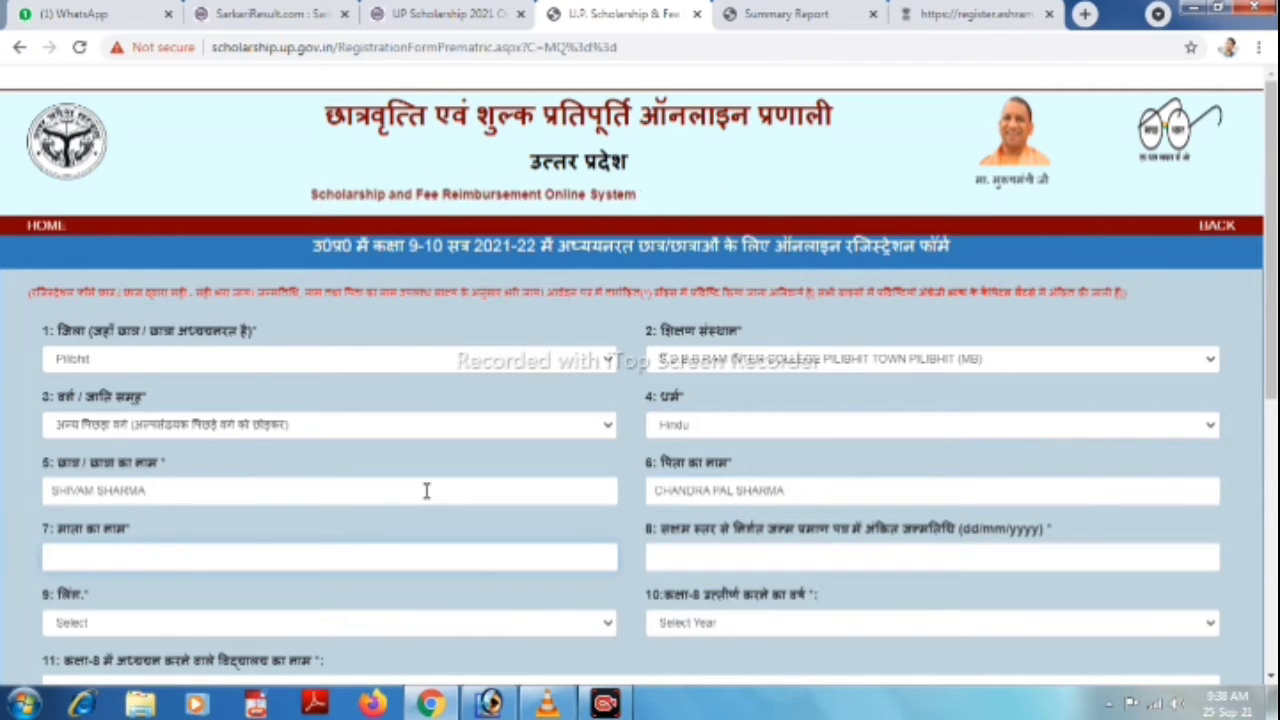
key("Tab")
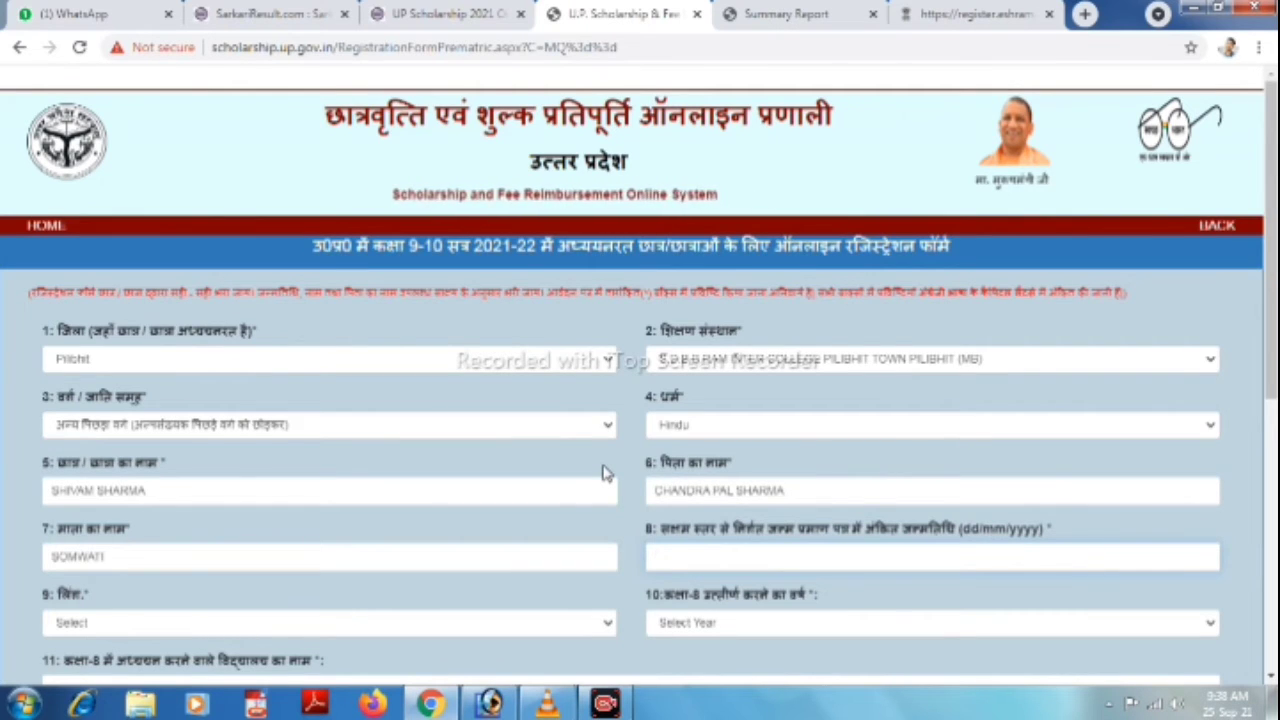
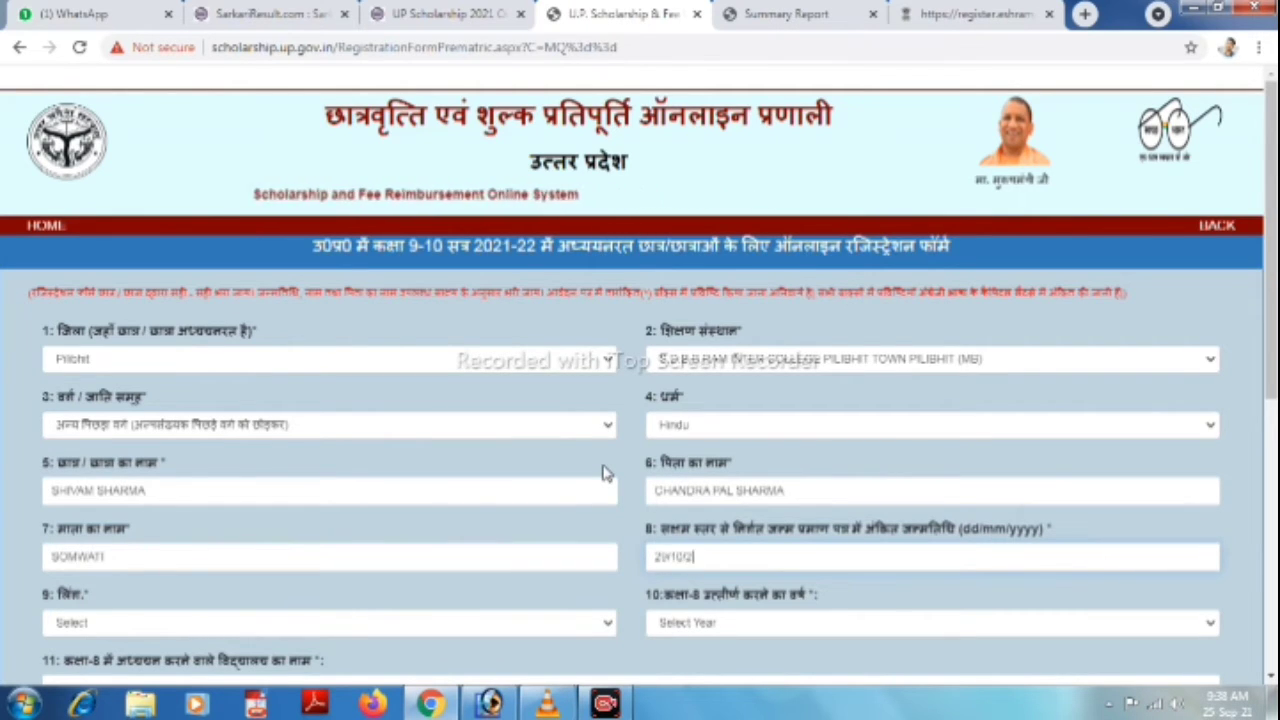
key("Tab")
scroll(636, 463, "down", 1)
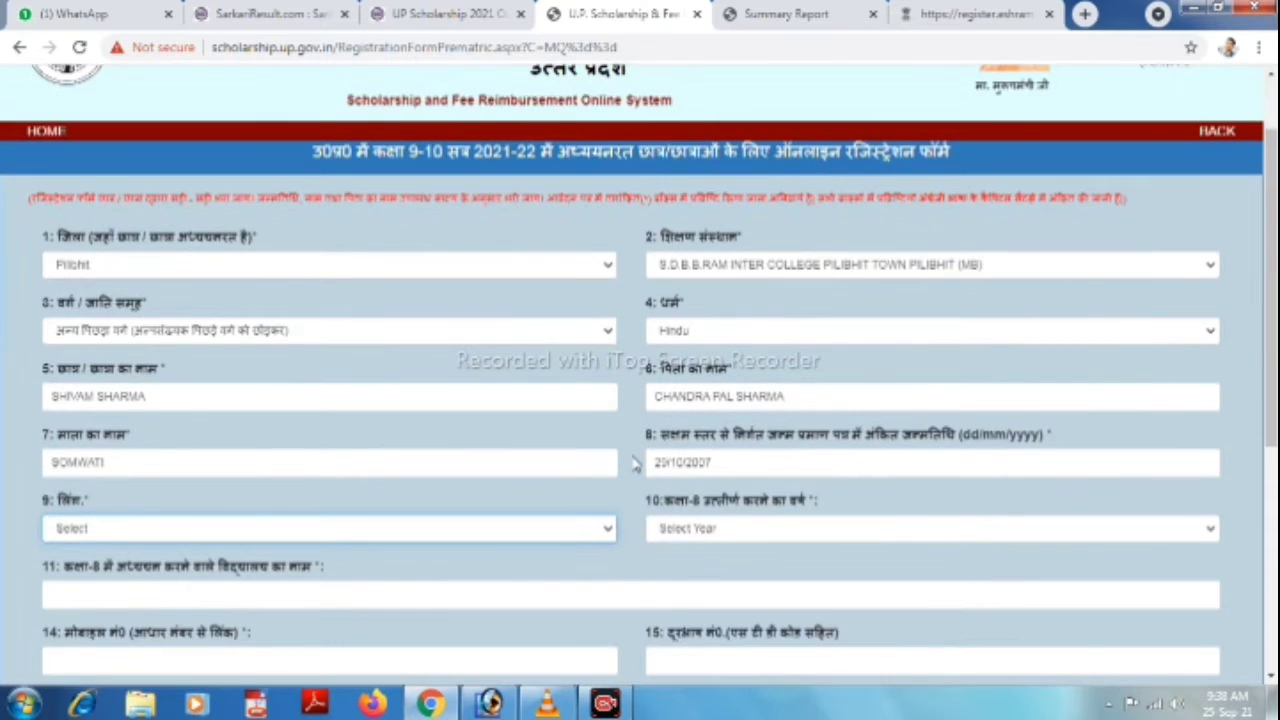
Set gender to MALE and the class-8 passing year to 2020.
key("m")
key("Tab")
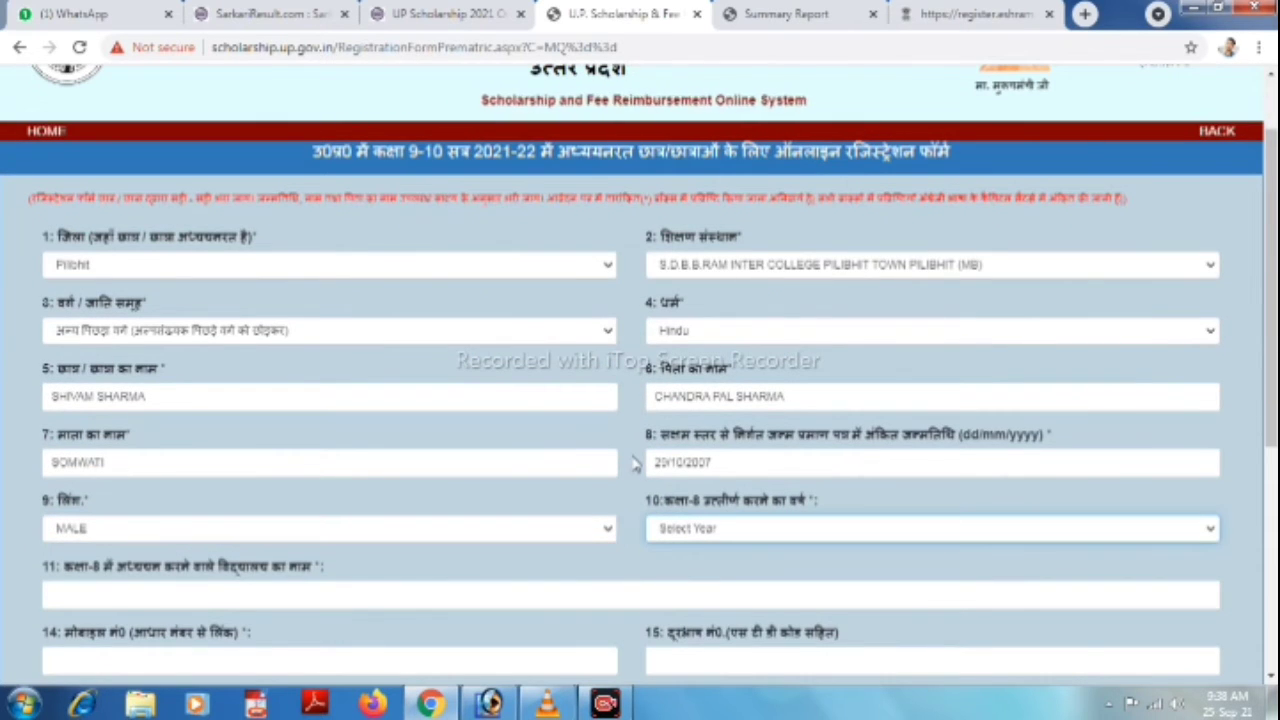
key("2")
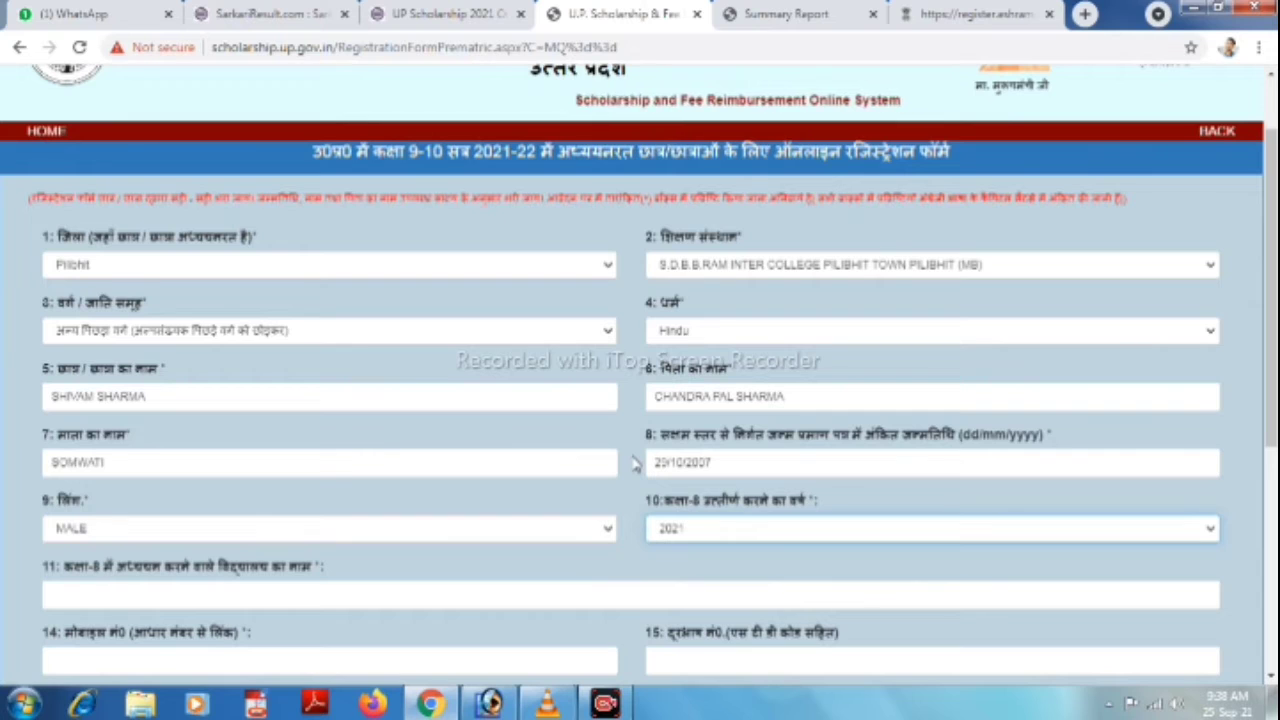
key("2")
key("Tab")
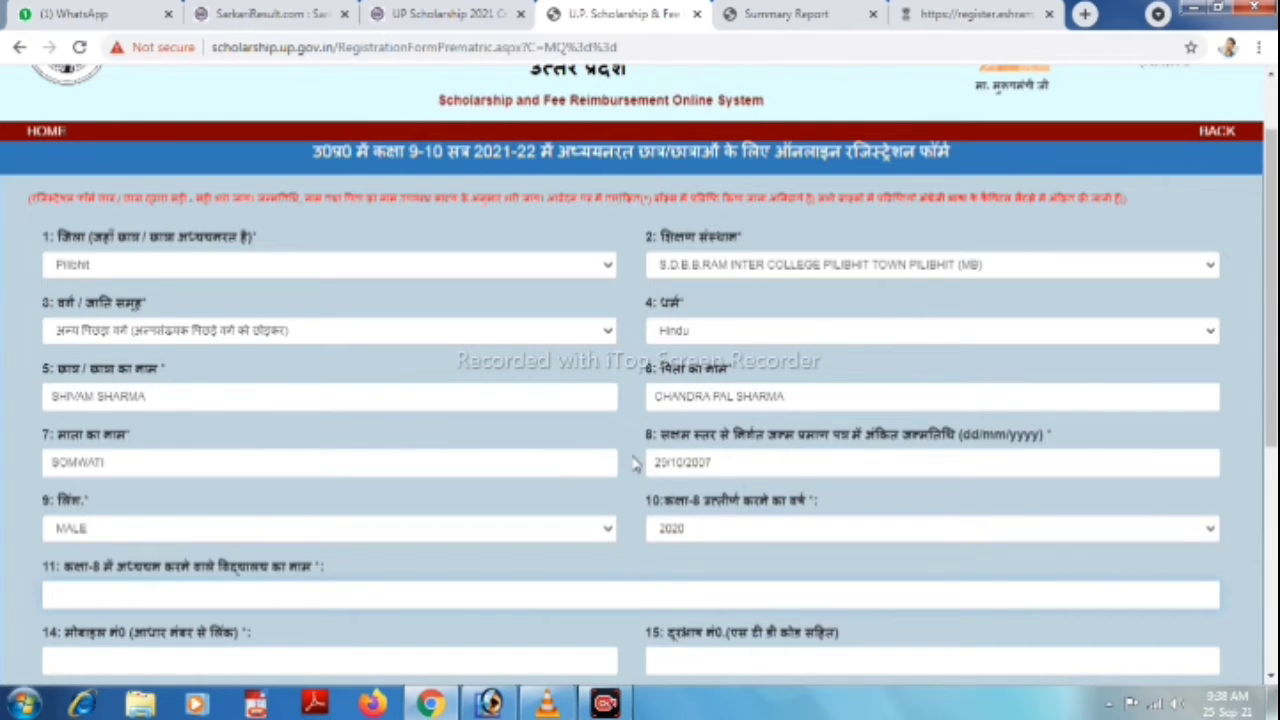
Enter class-8 school ADARSH VIDHYA MANDIR J H S MADHOTANDA ROAD PILIBHIT and the mobile number.
type("ADARSH V")
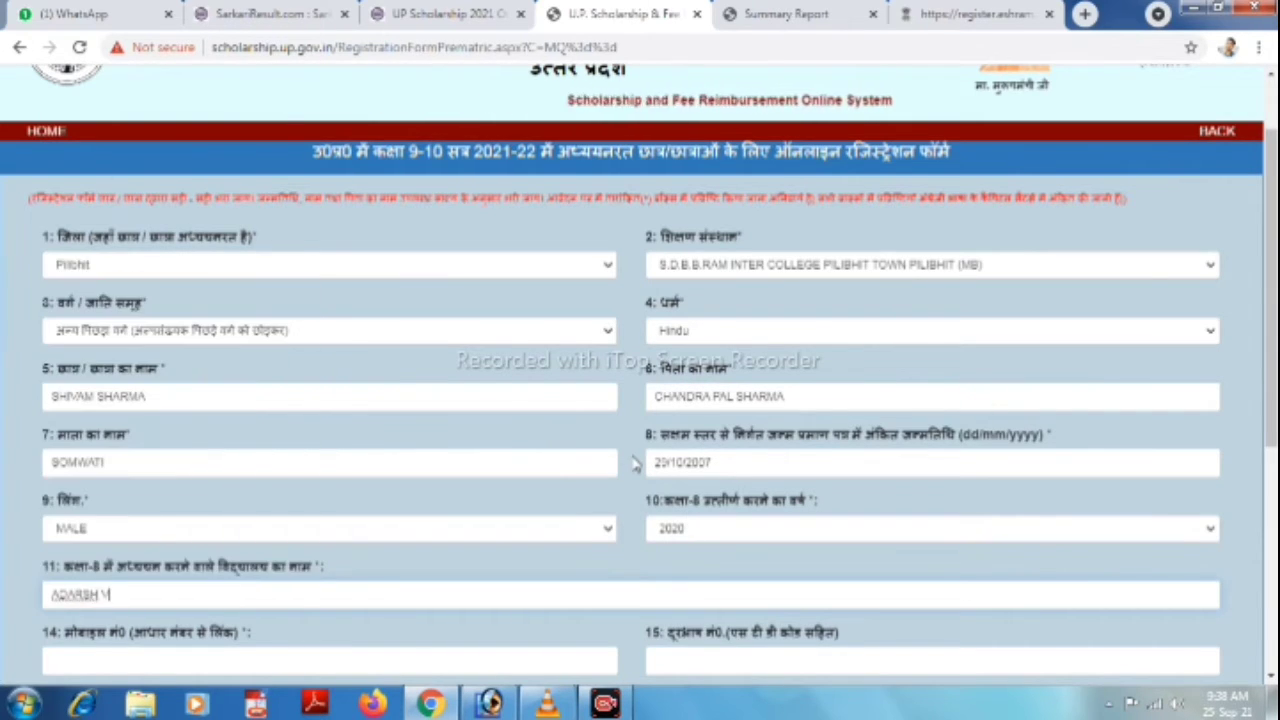
type("IDHYA MANDIR J")
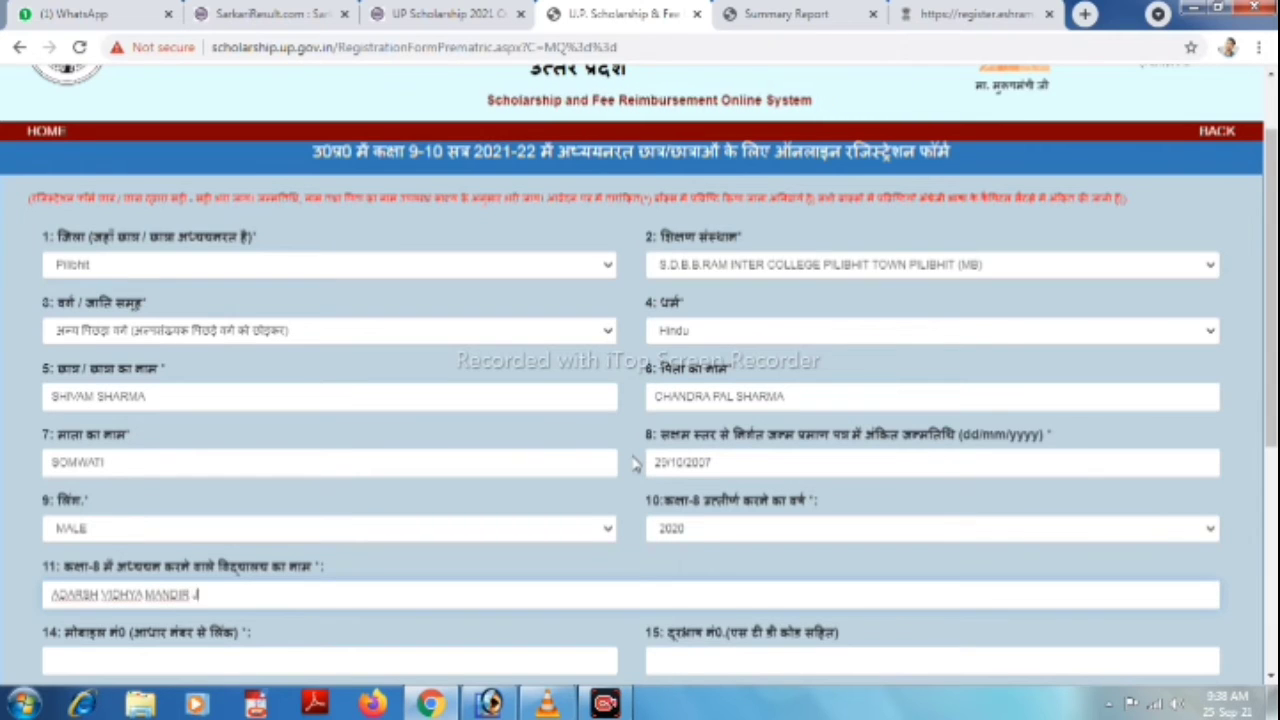
type(" H S MADHOTANDA ROAD")
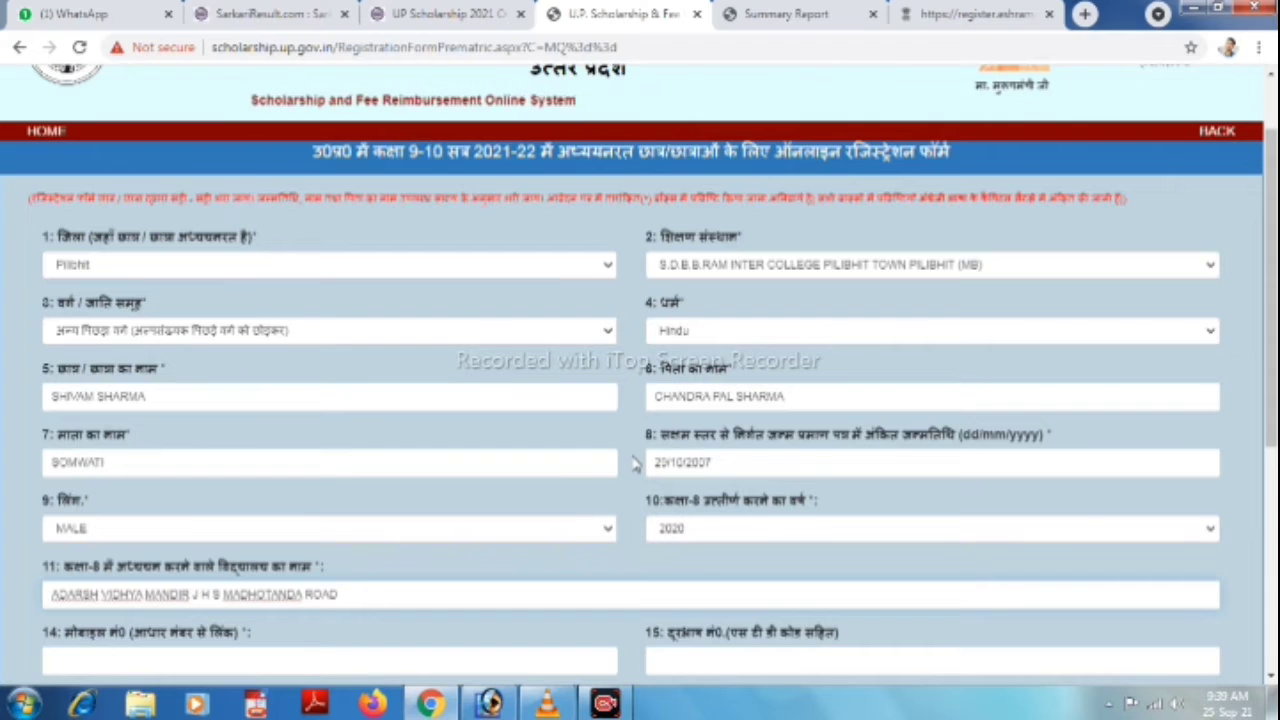
type(" PILIBHIT")
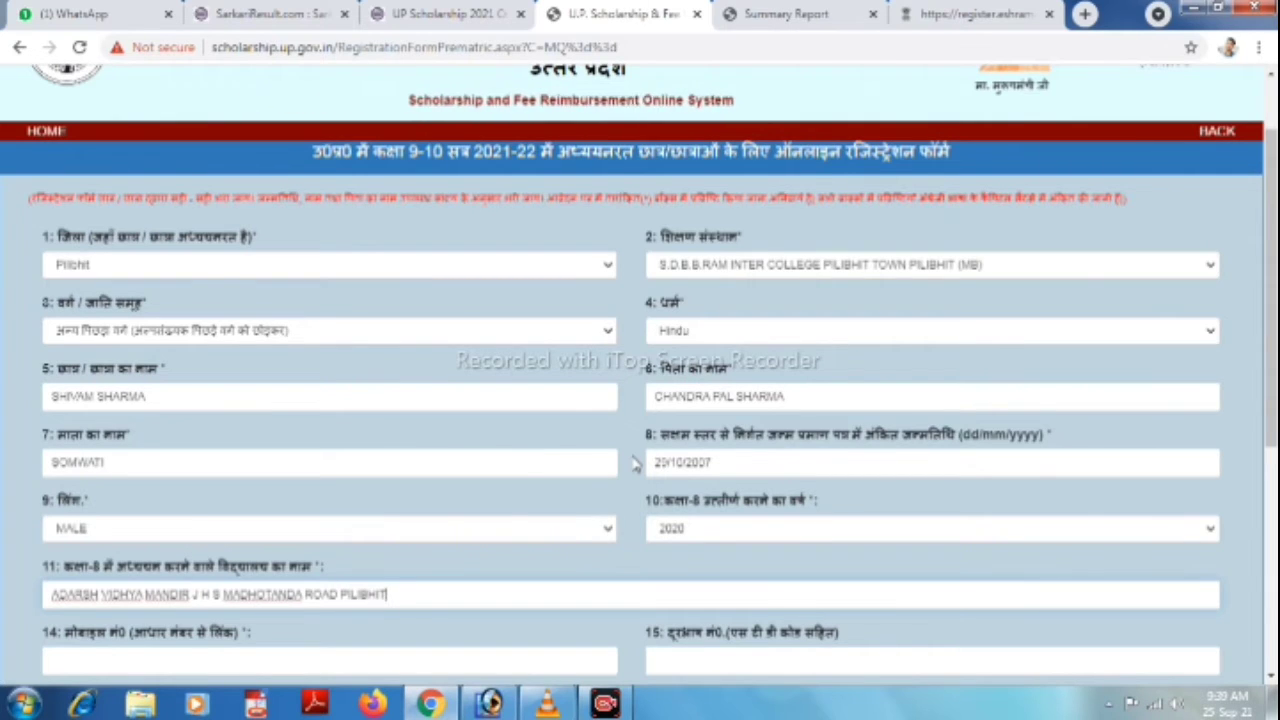
key("Tab")
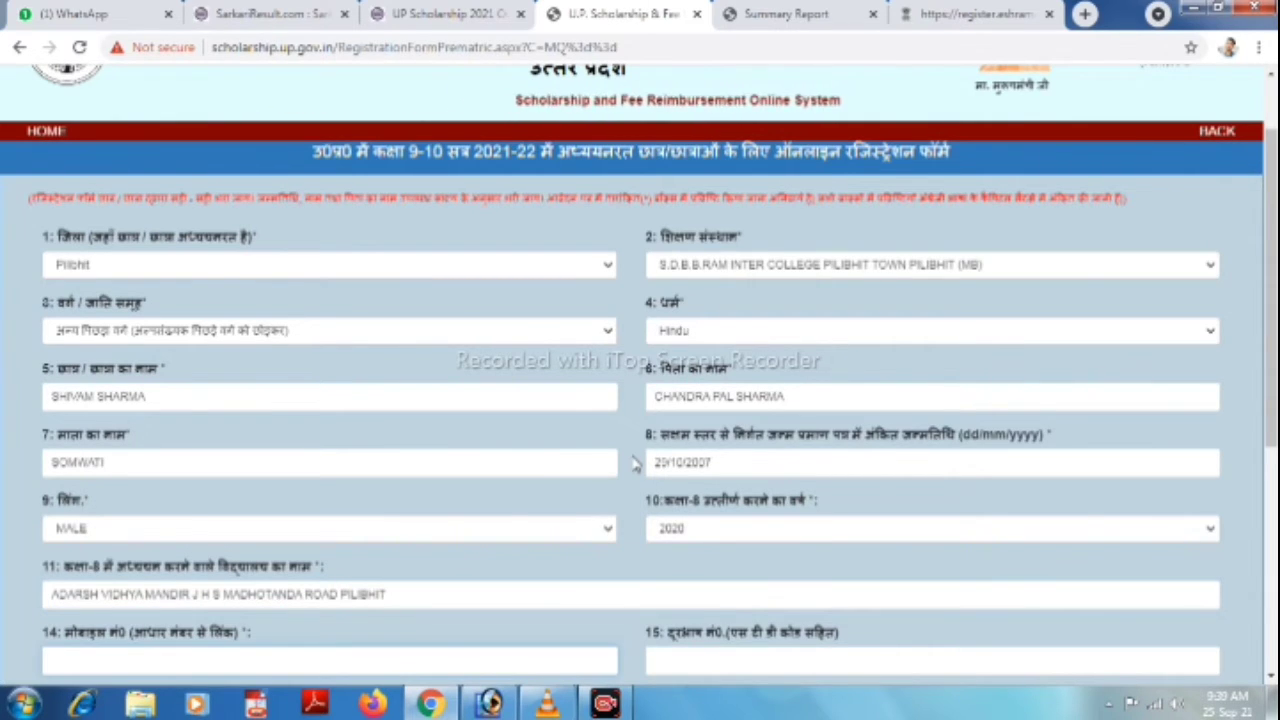
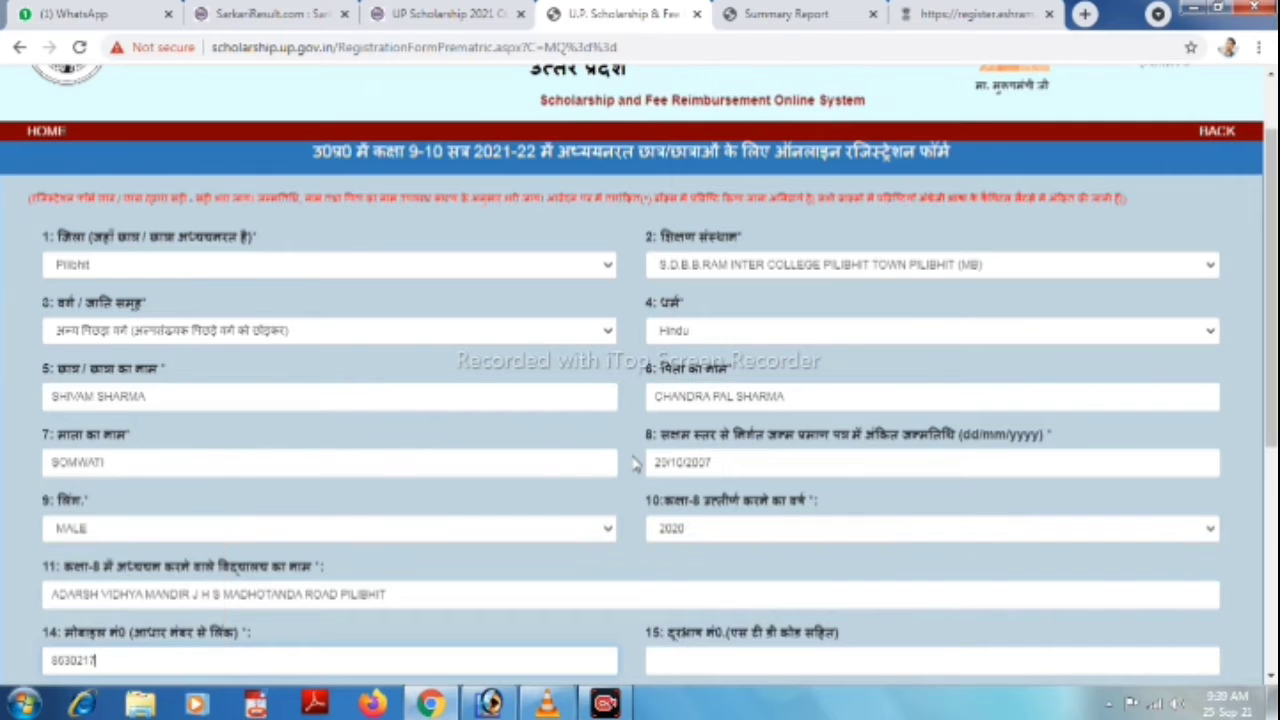
key("Tab")
key("Tab")
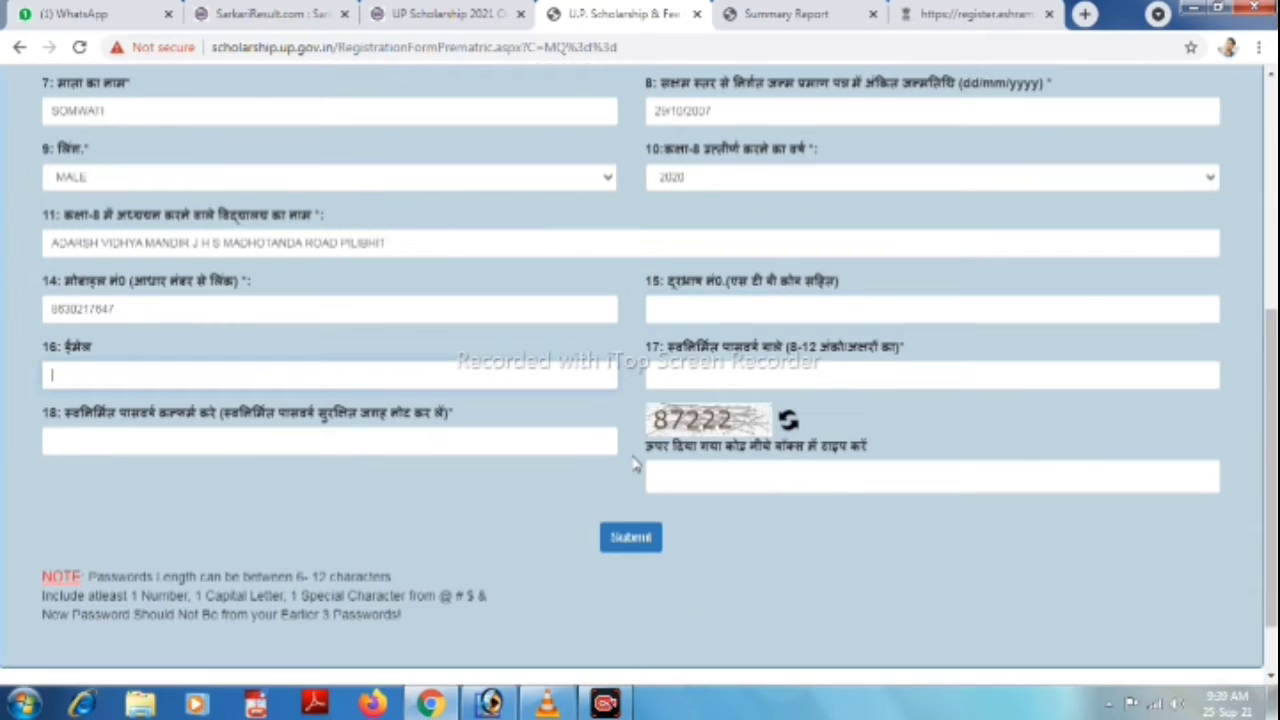
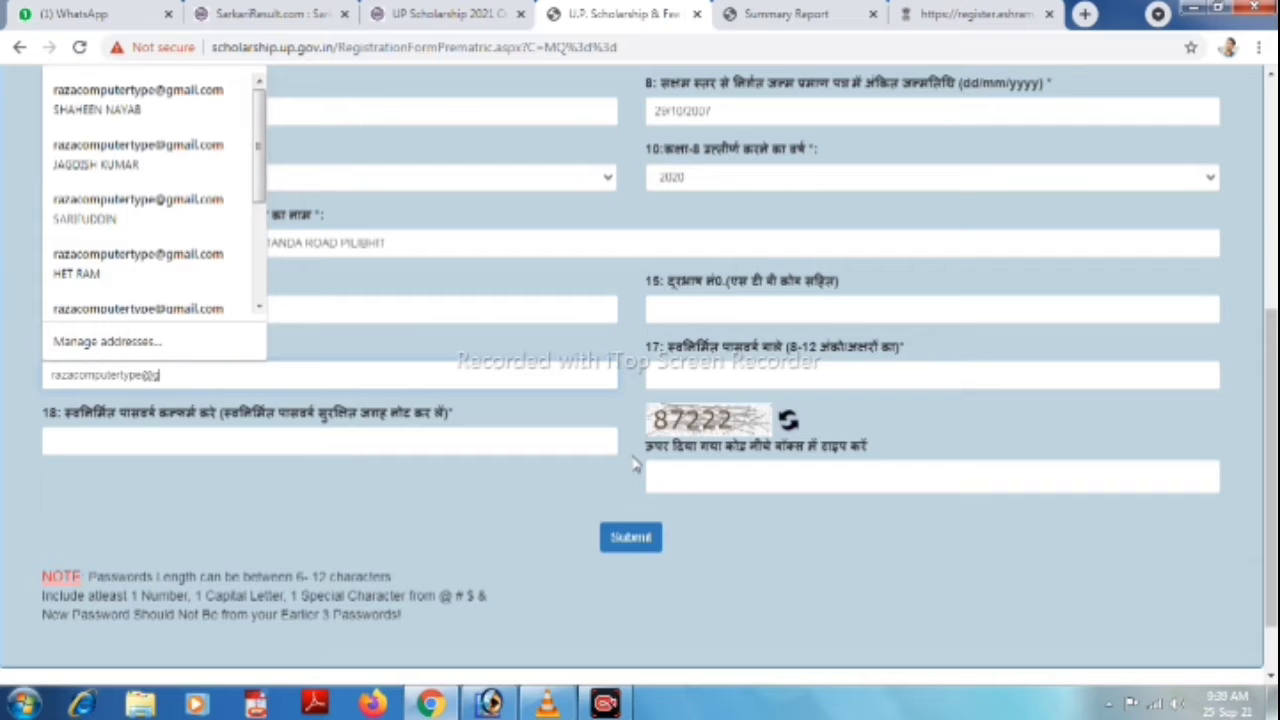
Fill in the e-mail address, password, confirmation and captcha, then submit the registration.
key("Tab")
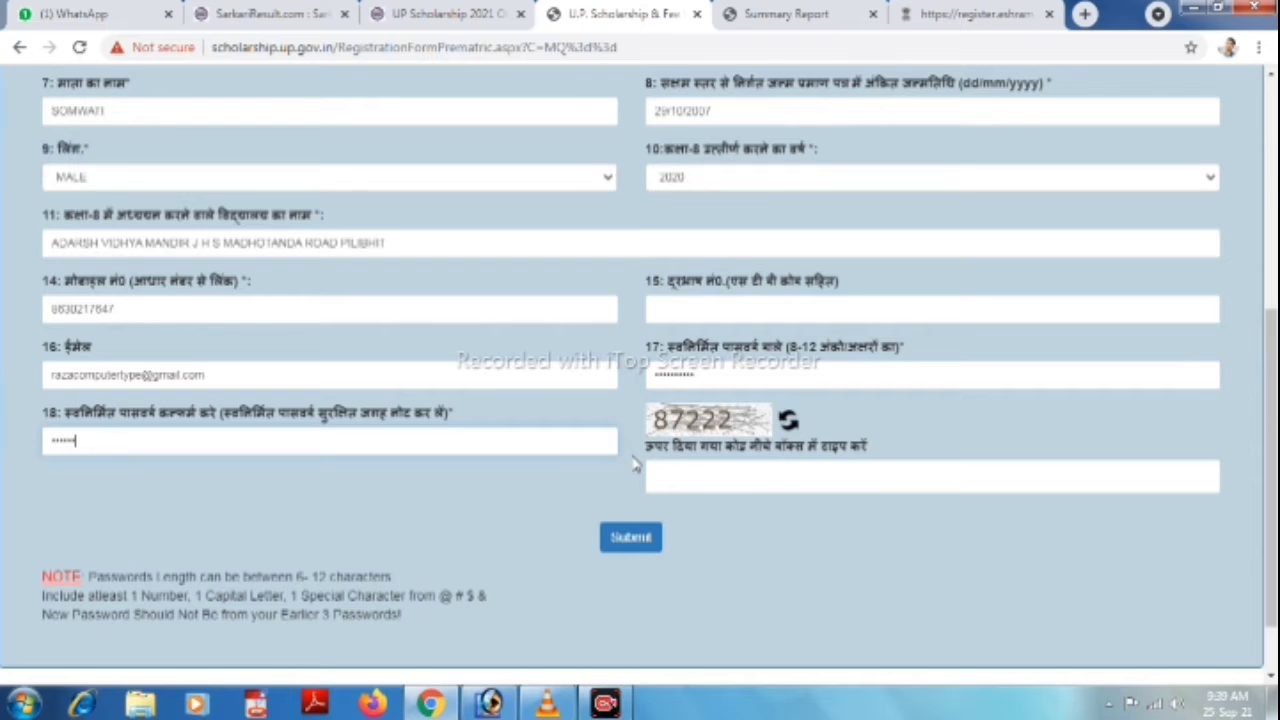
key("Tab")
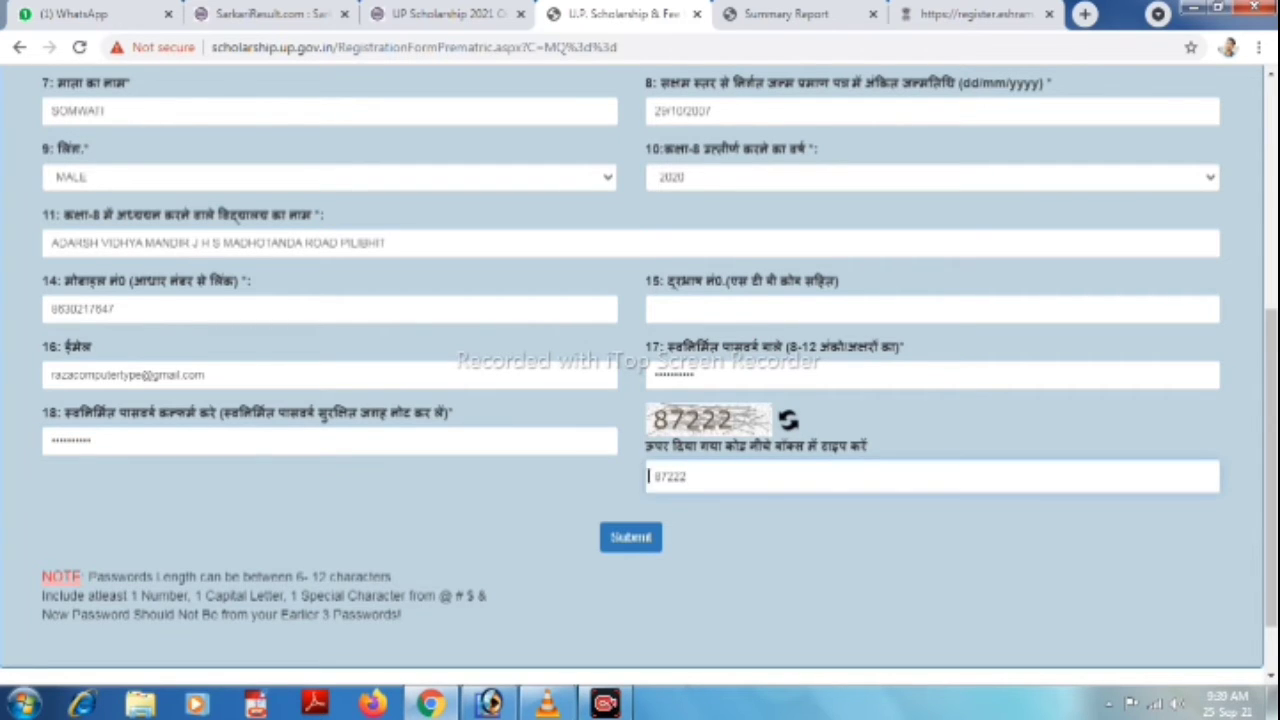
left_click(647, 540)
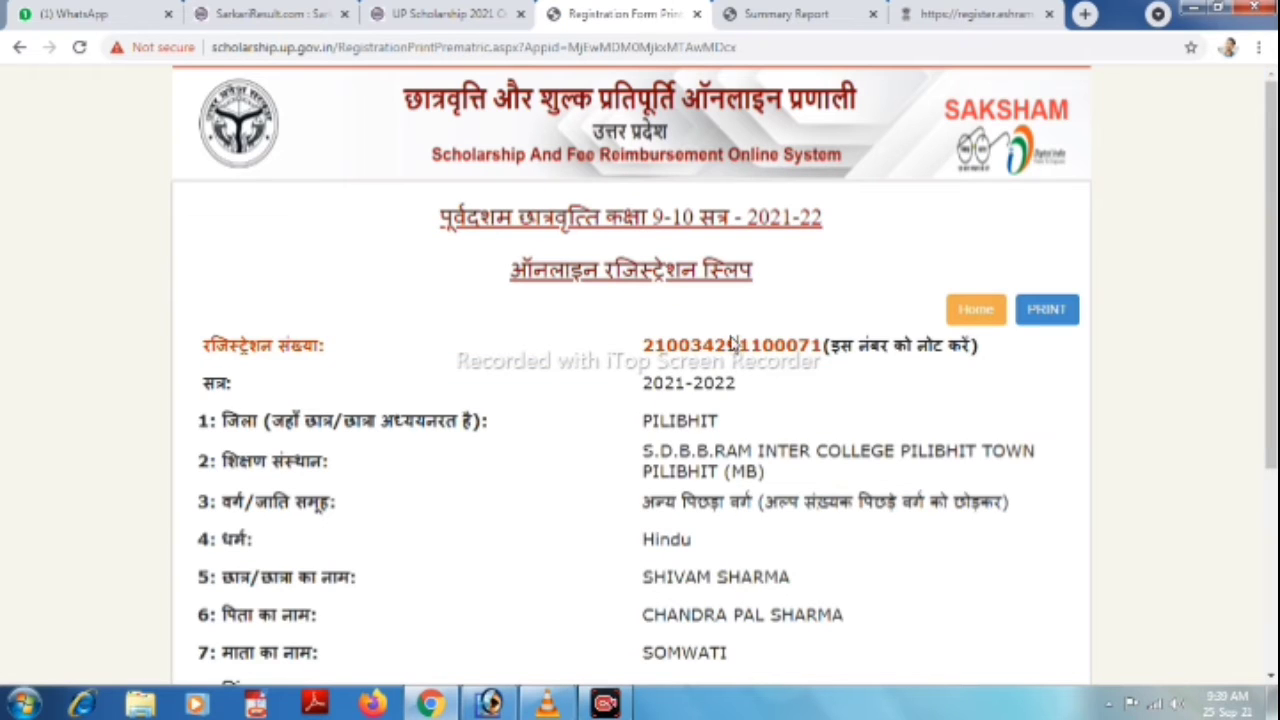
Save the registration slip as a PDF named after the student.
double_click(733, 343)
key("ctrl+c")
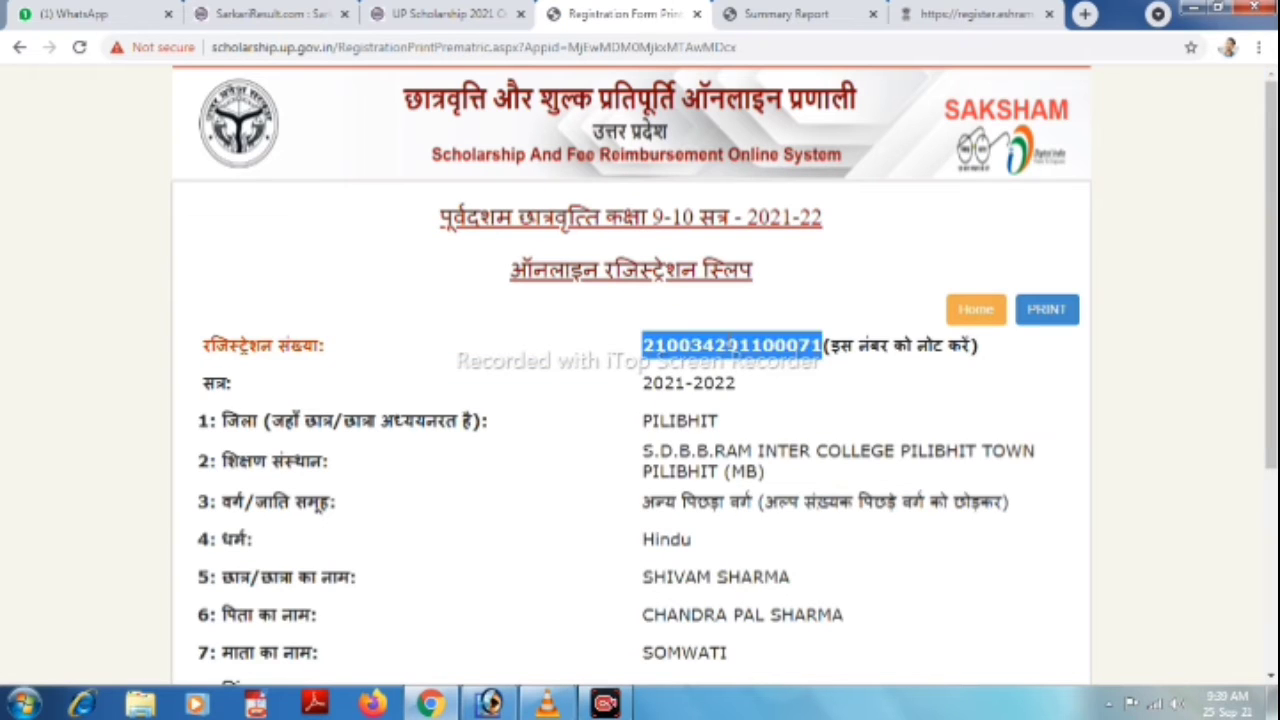
left_click(1052, 308)
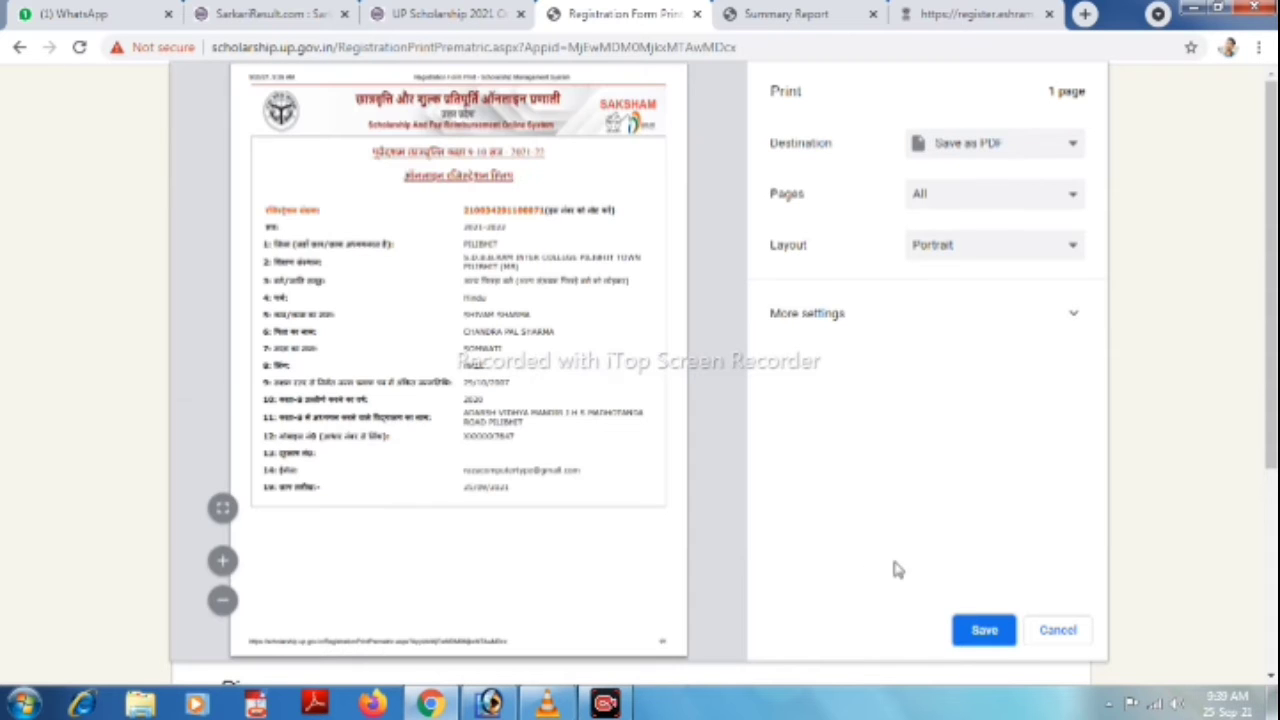
left_click(982, 630)
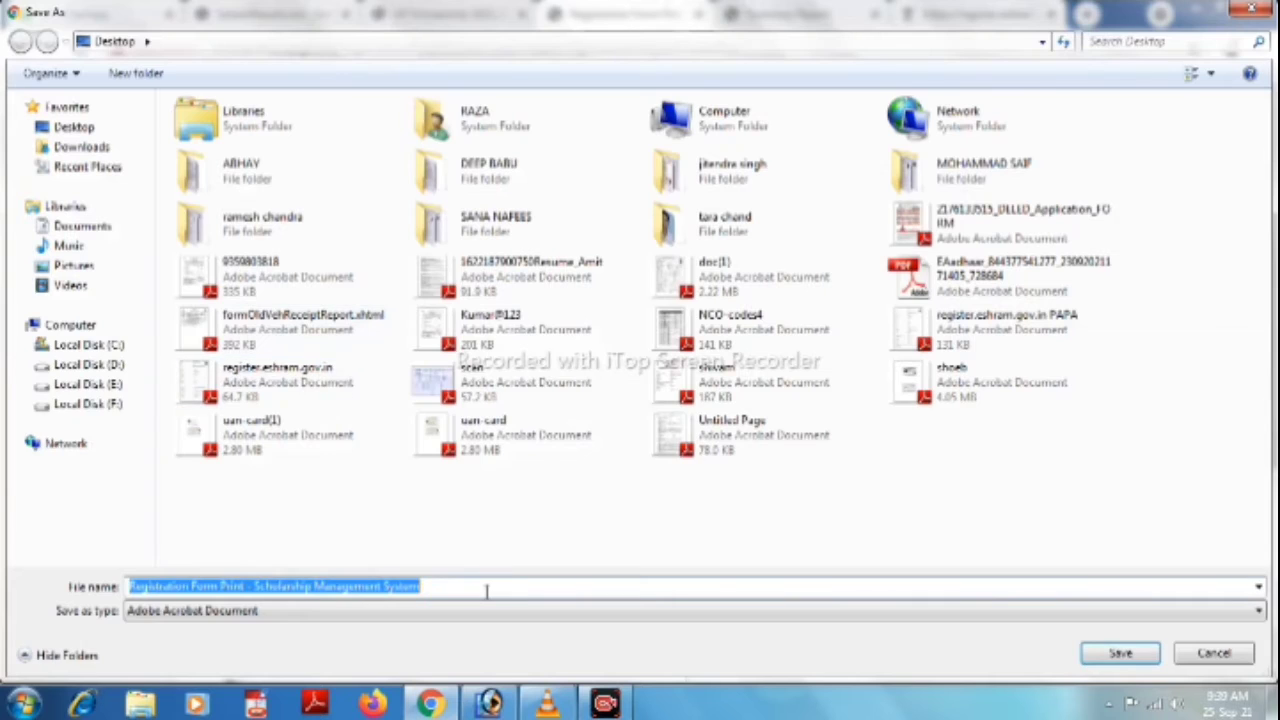
type("shivam new")
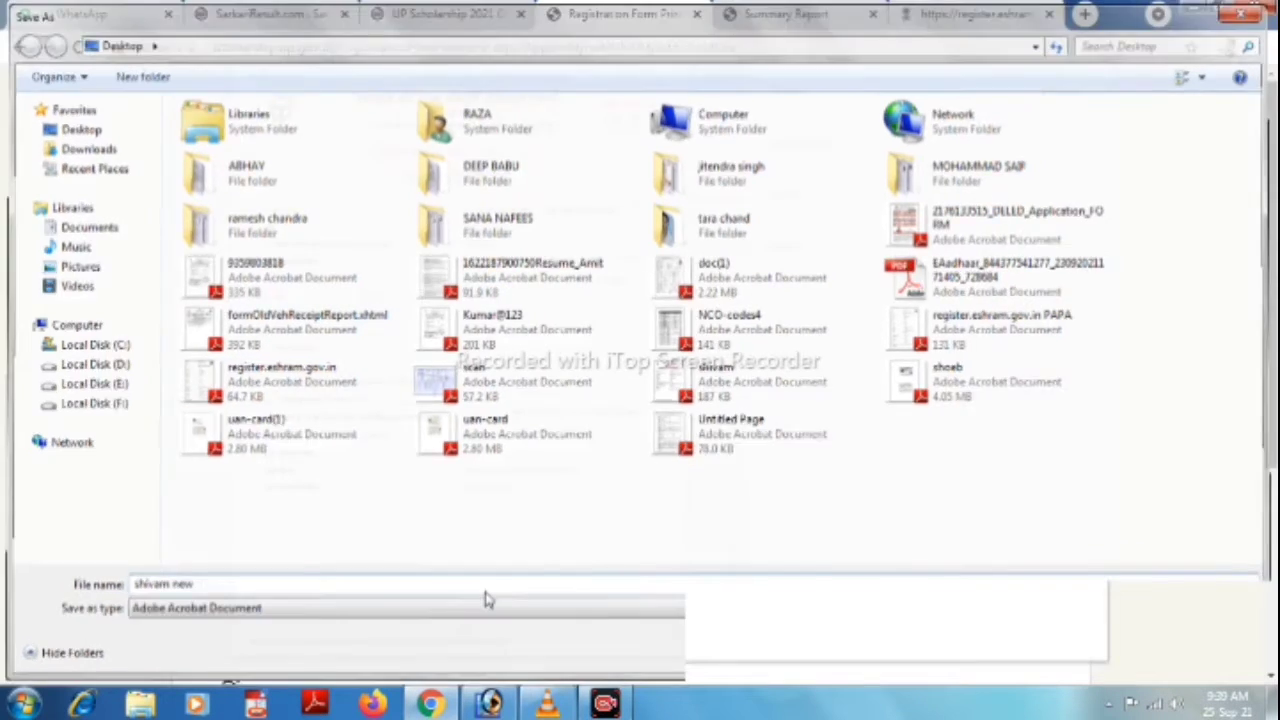
key("Return")
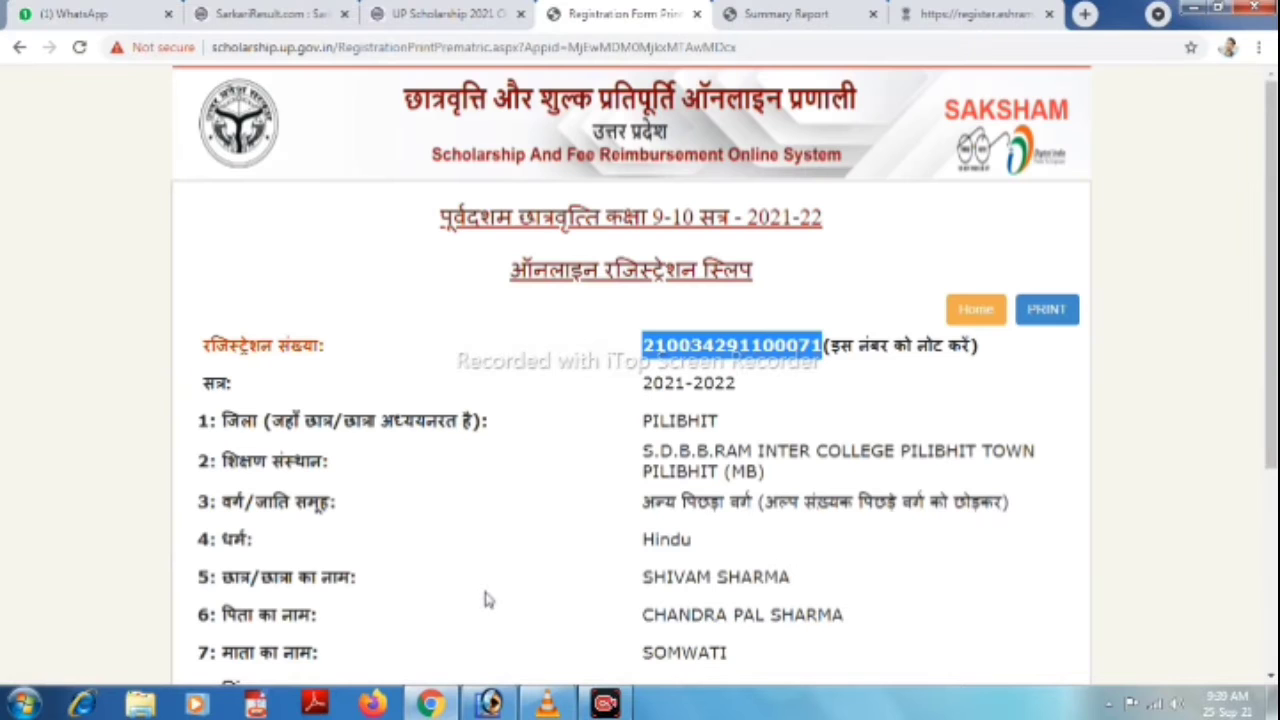
Open the 'Click Here for Login to Complete Form' link from the UP Scholarship 2021 article.
left_click(498, 8)
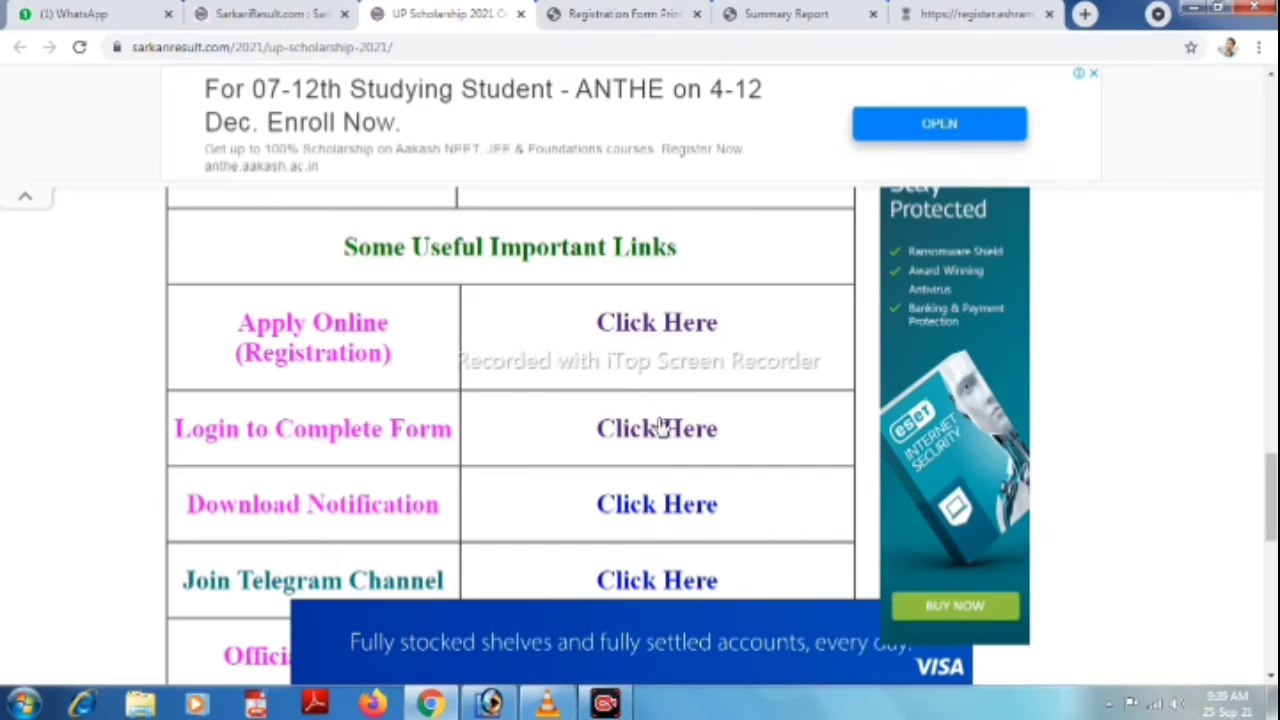
left_click(660, 427)
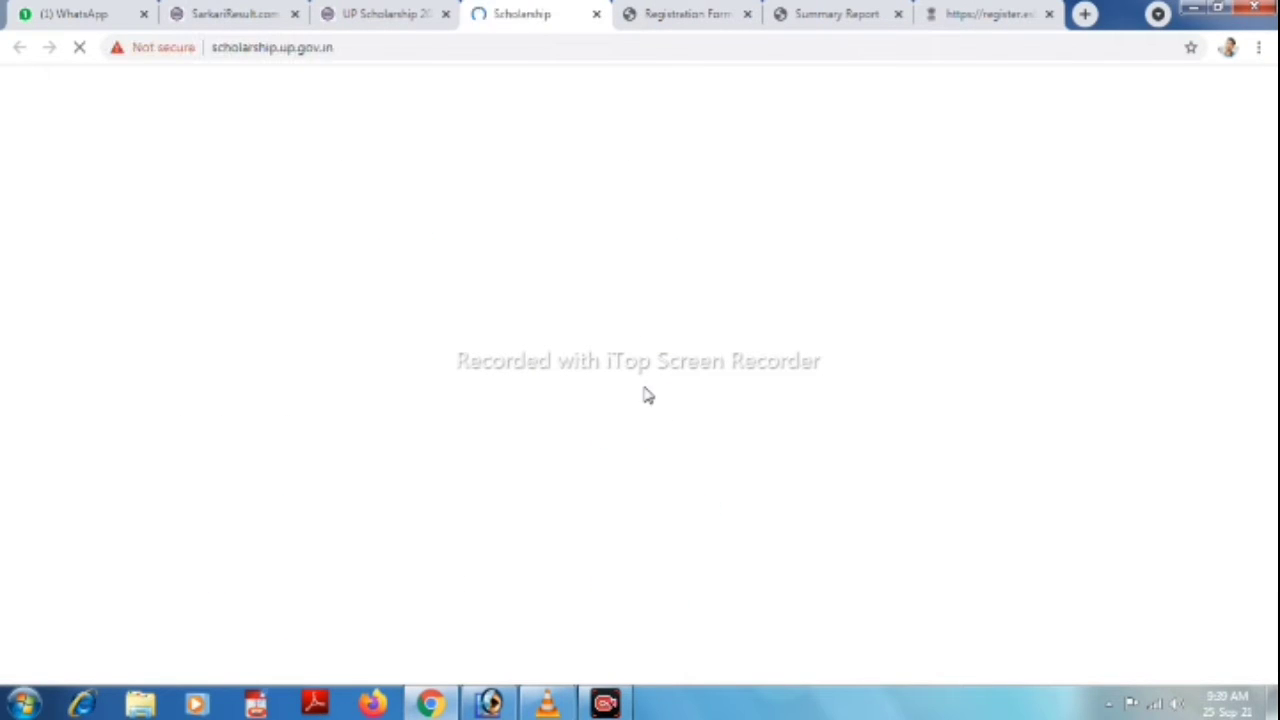
left_click(713, 8)
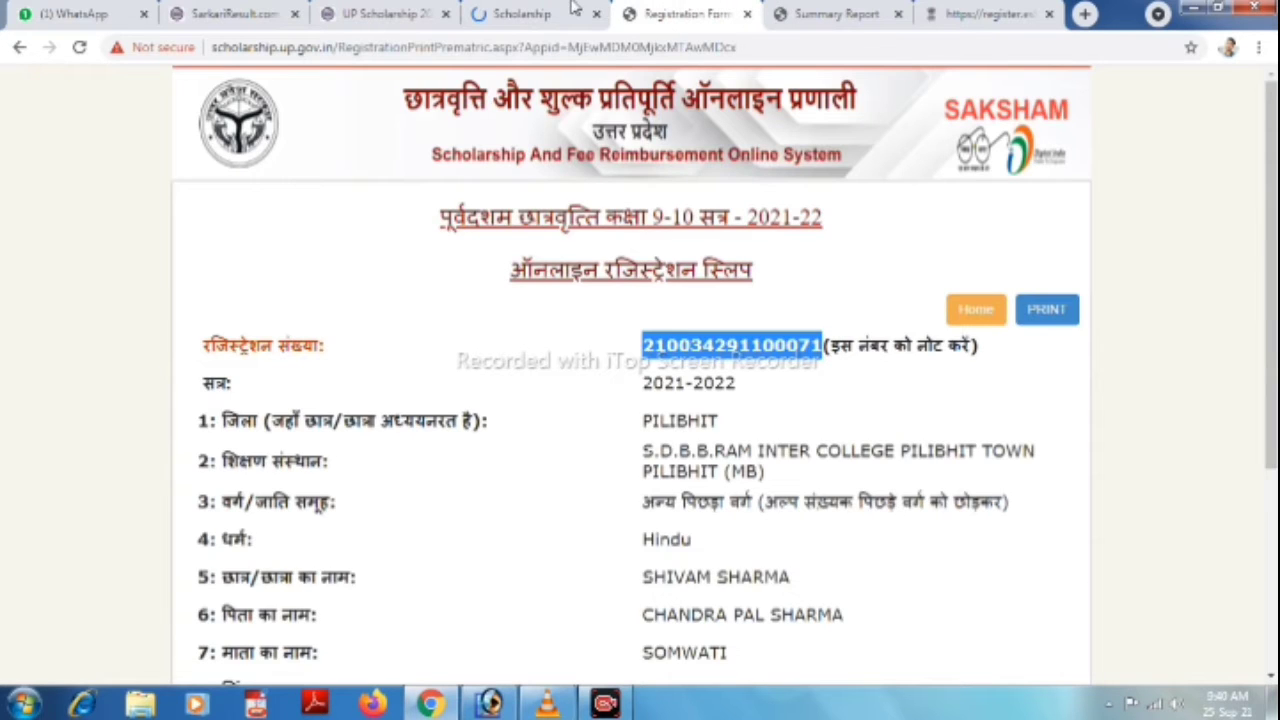
Dismiss the announcement popup and go to STUDENT > Fresh Login > Prematric Student Login.
left_click(575, 8)
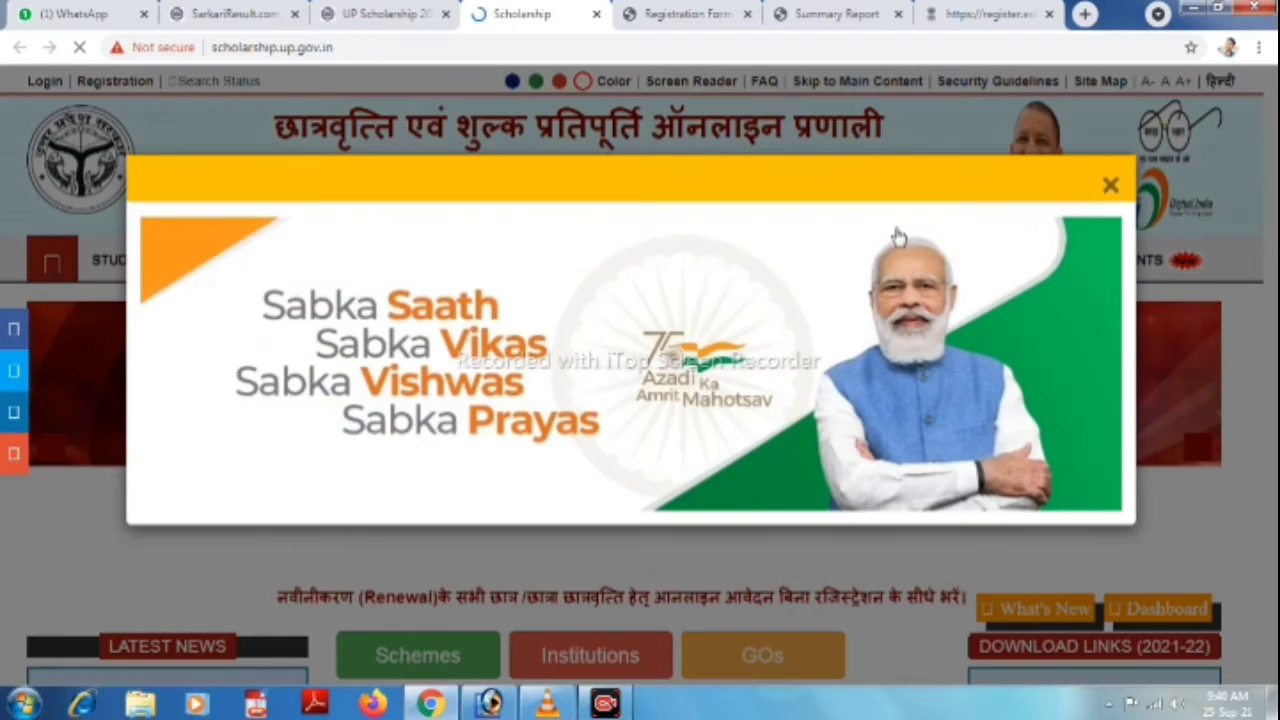
left_click(1108, 190)
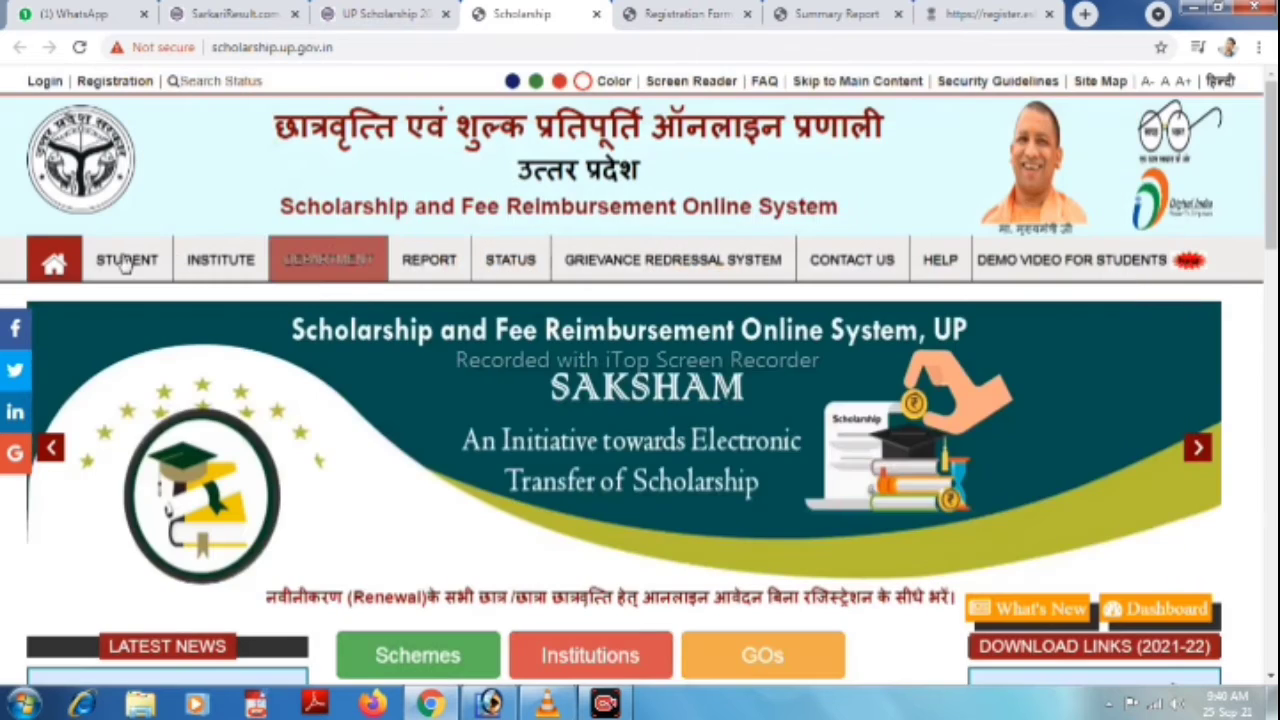
mouse_move(124, 262)
mouse_move(135, 343)
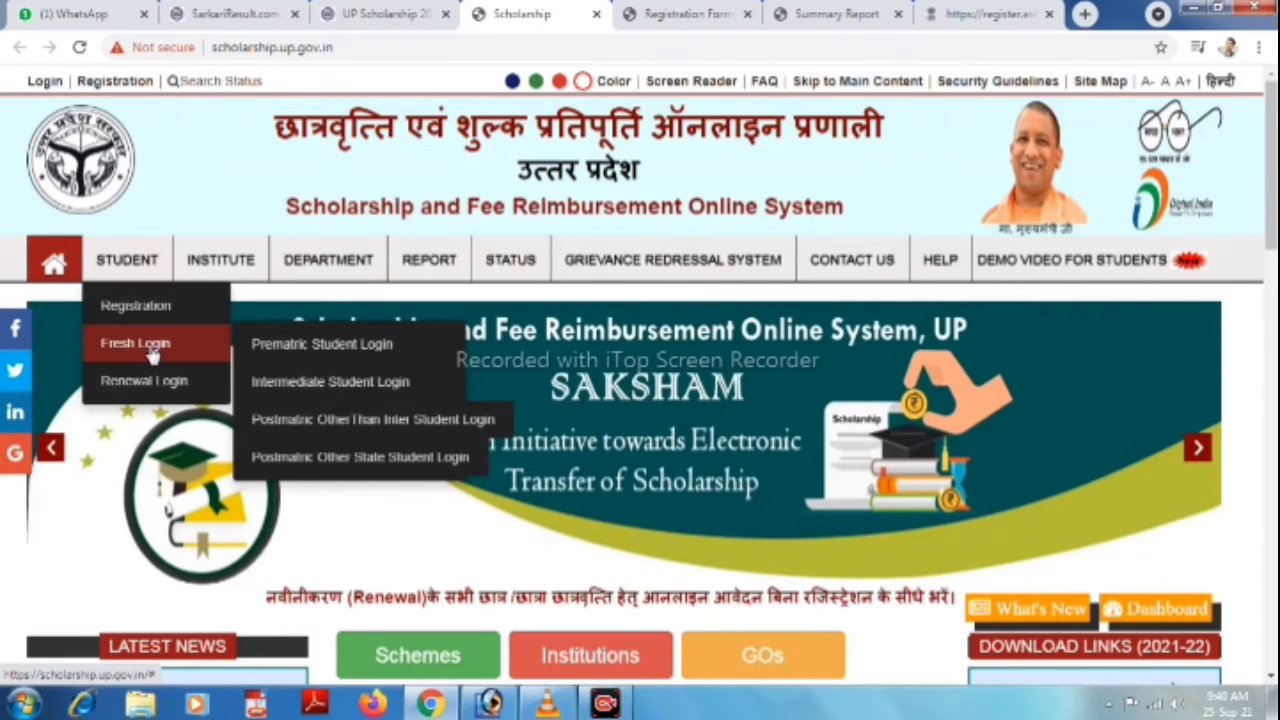
left_click(383, 346)
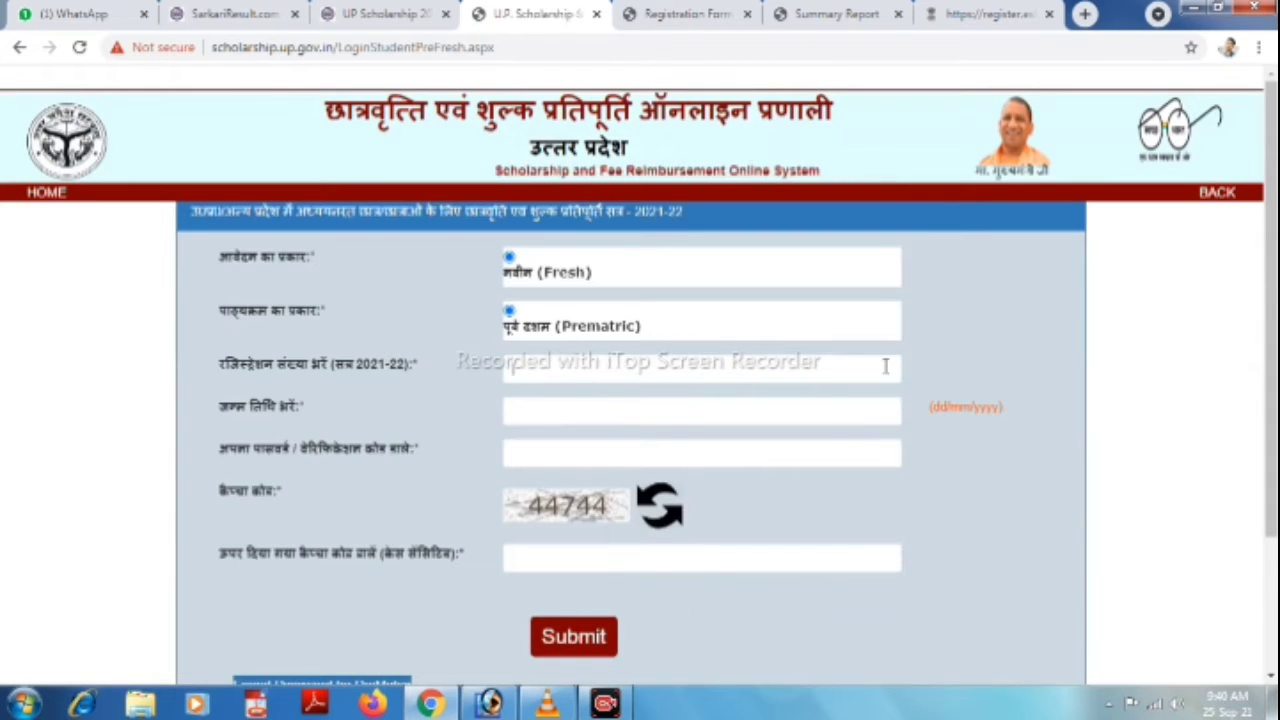
Log in with the pasted registration number, date of birth, password and captcha.
left_click(886, 367)
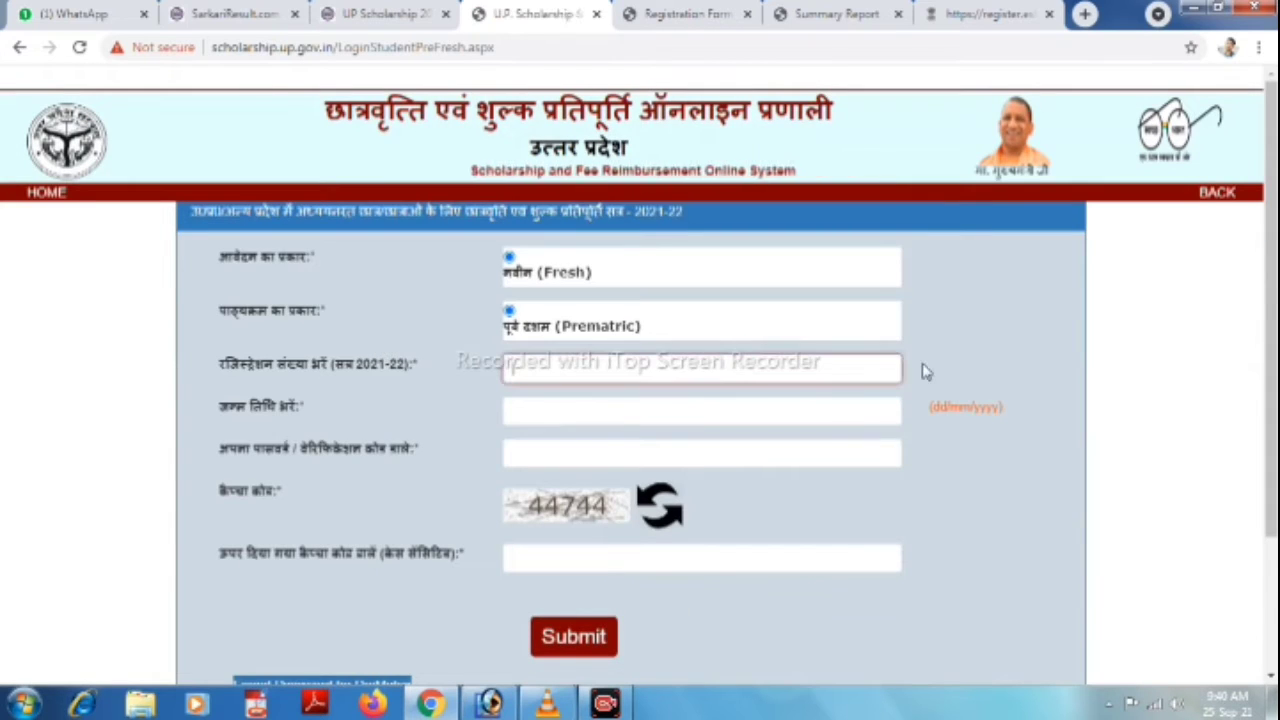
key("ctrl+v")
key("Tab")
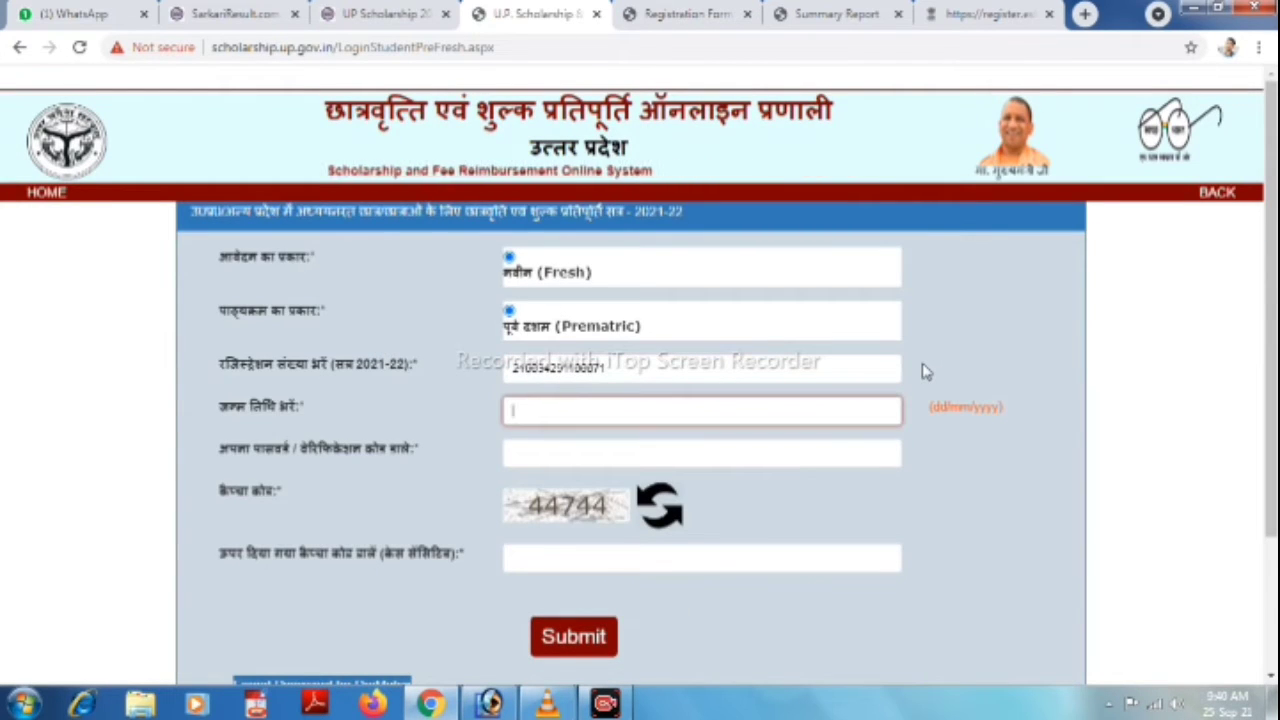
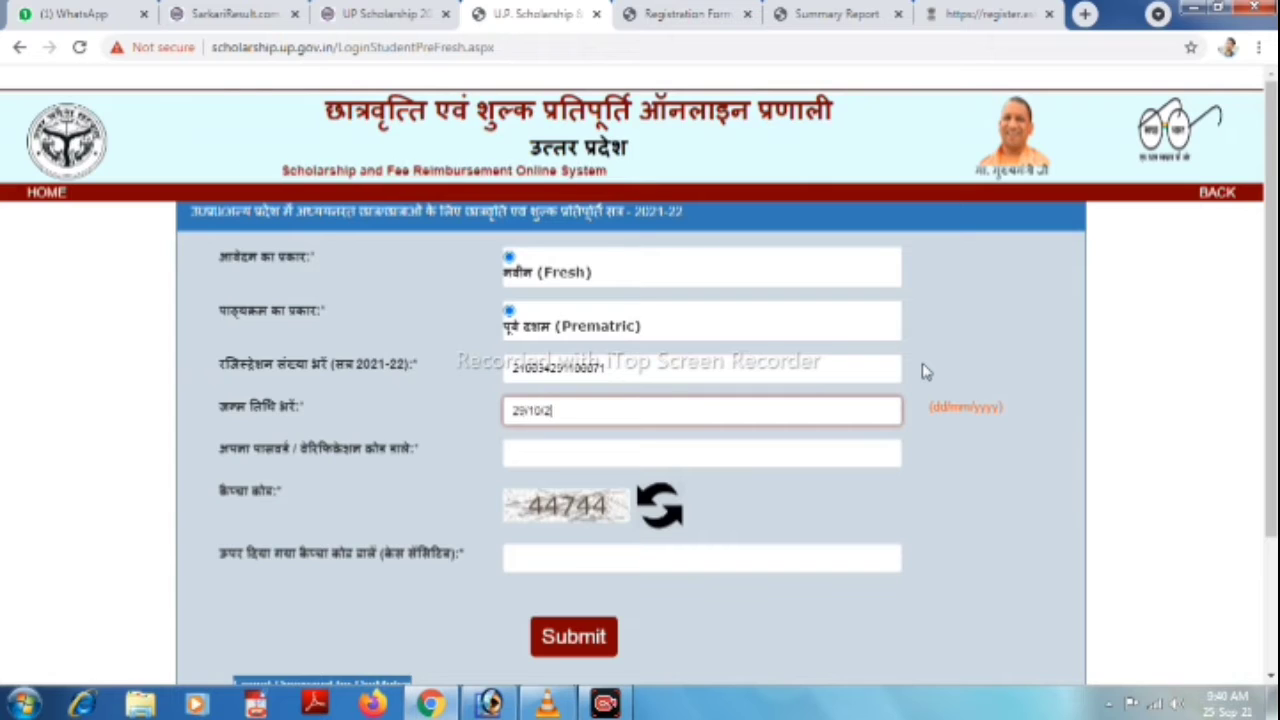
key("Tab")
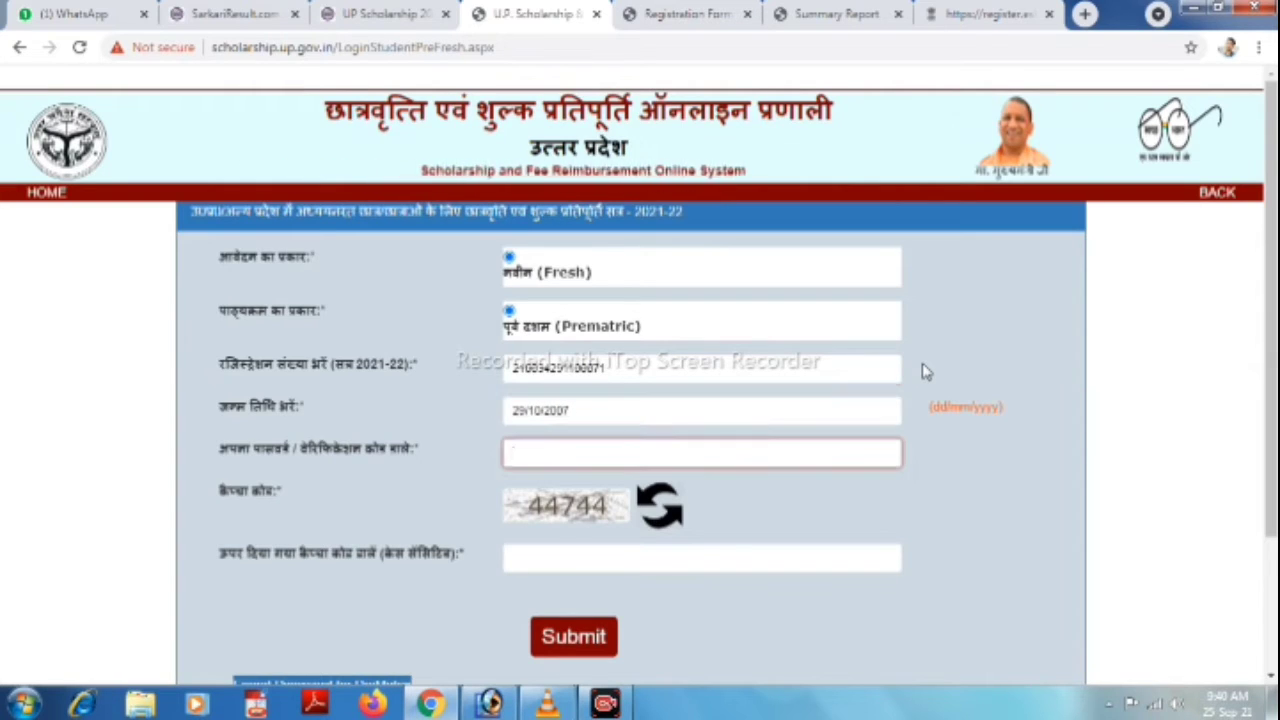
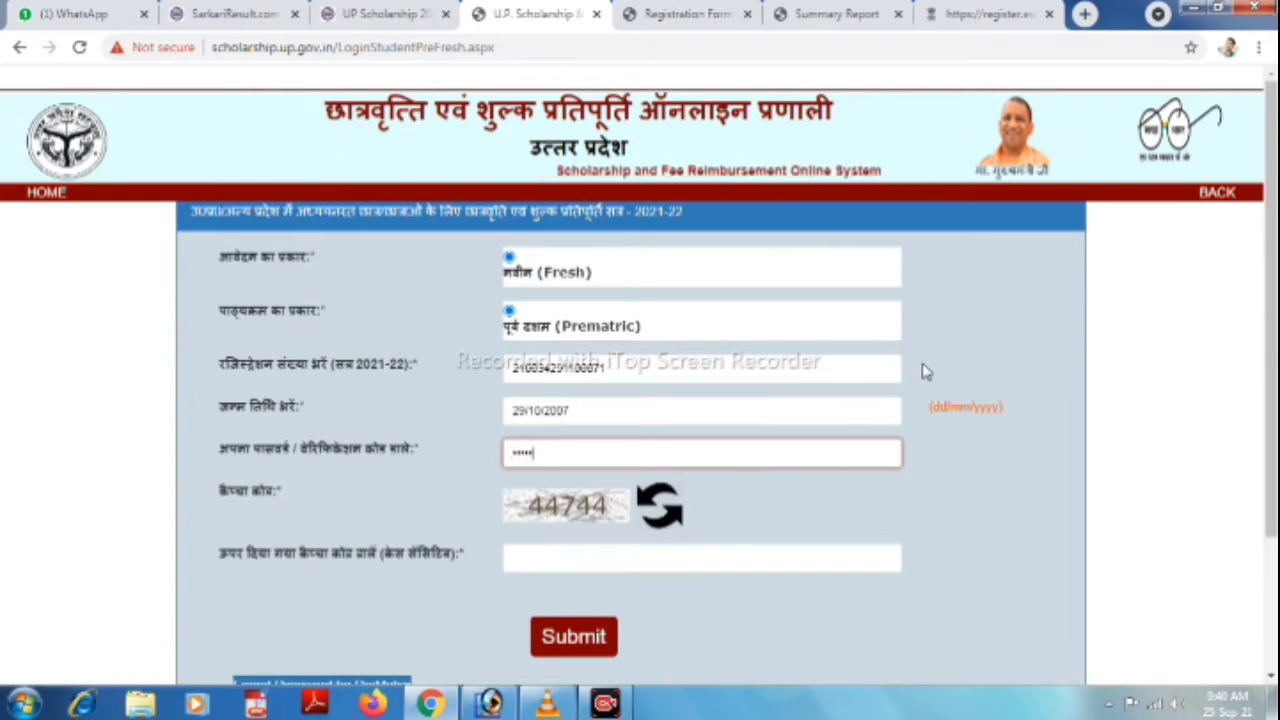
key("Tab")
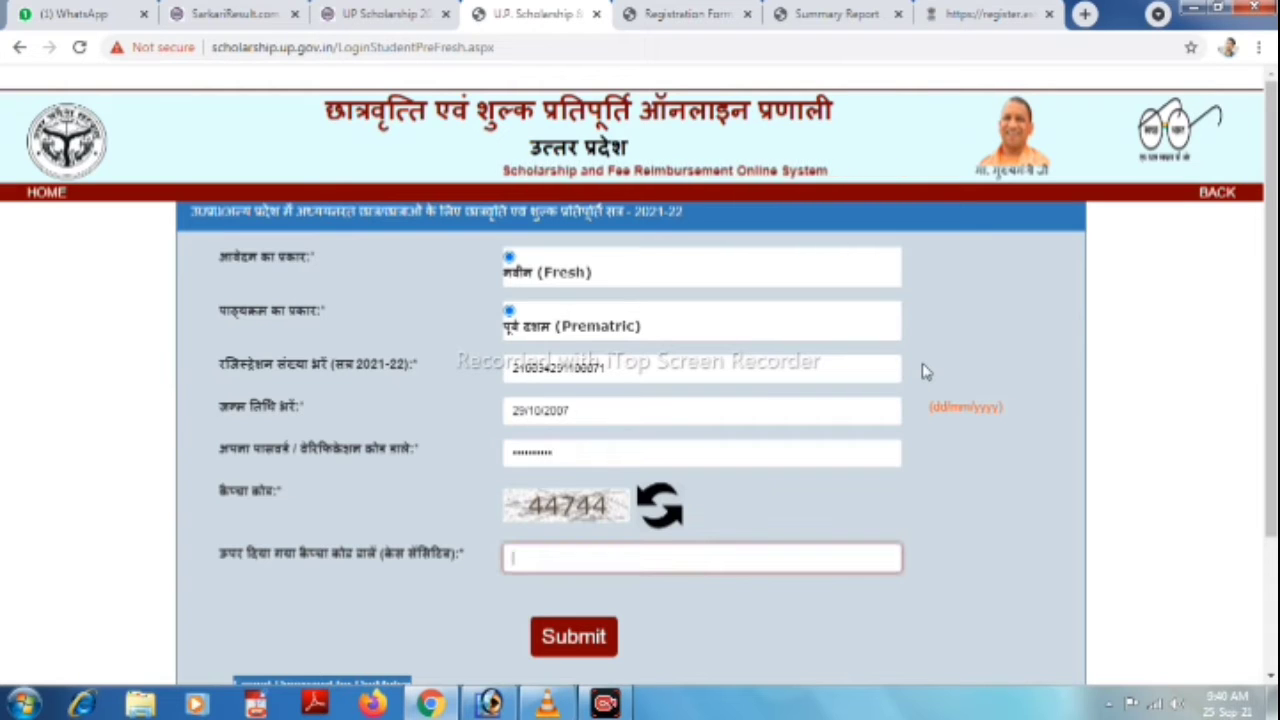
left_click(575, 638)
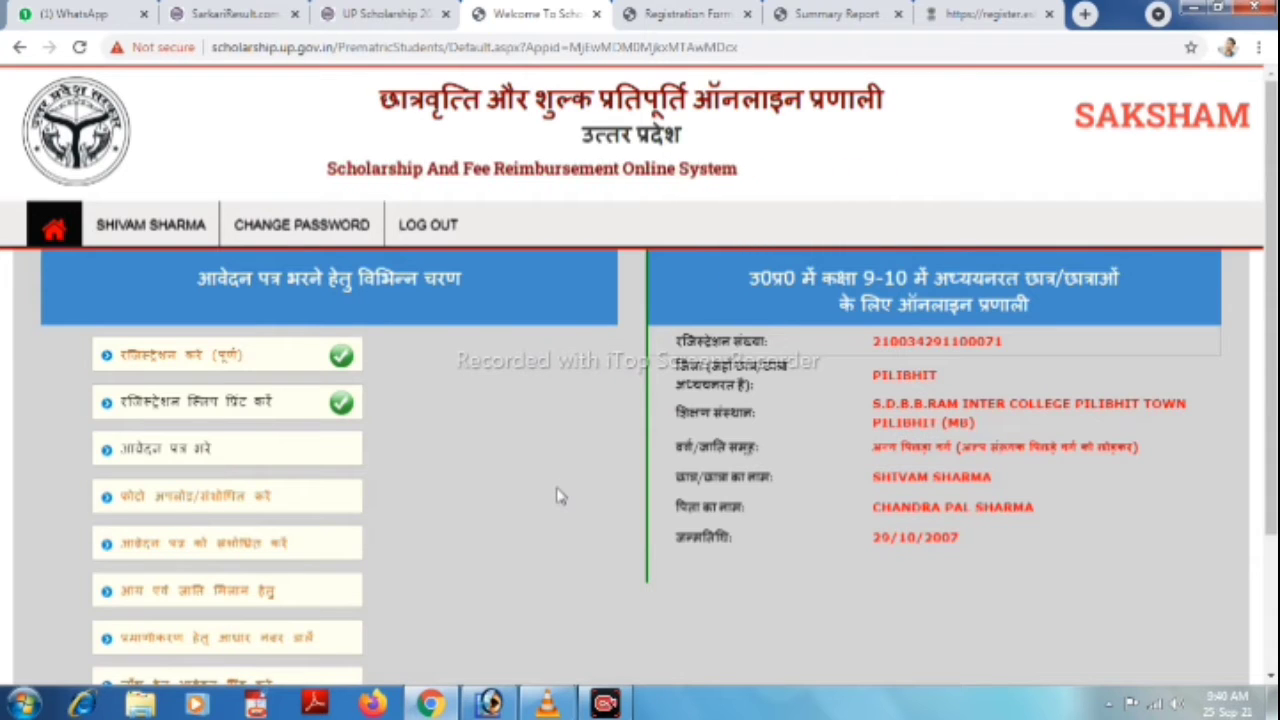
Open the आवेदन पत्र भरे application form and copy the school name from the registration slip.
left_click(177, 453)
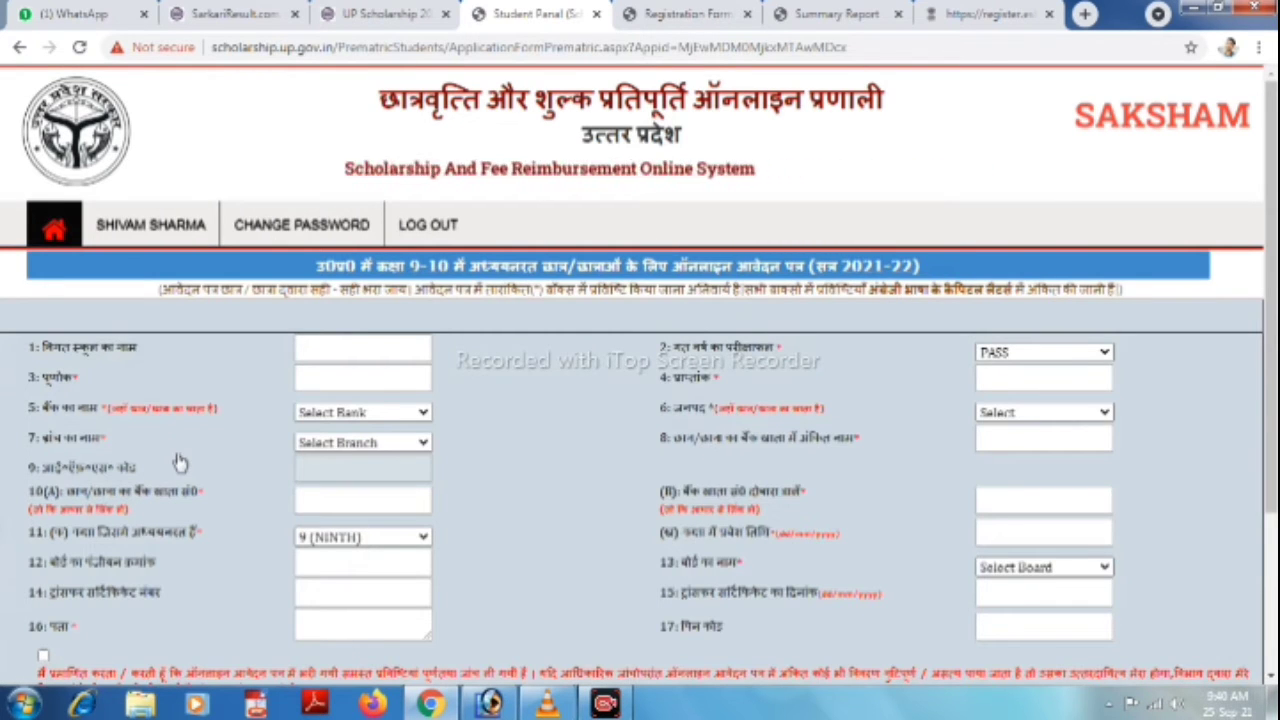
left_click(364, 343)
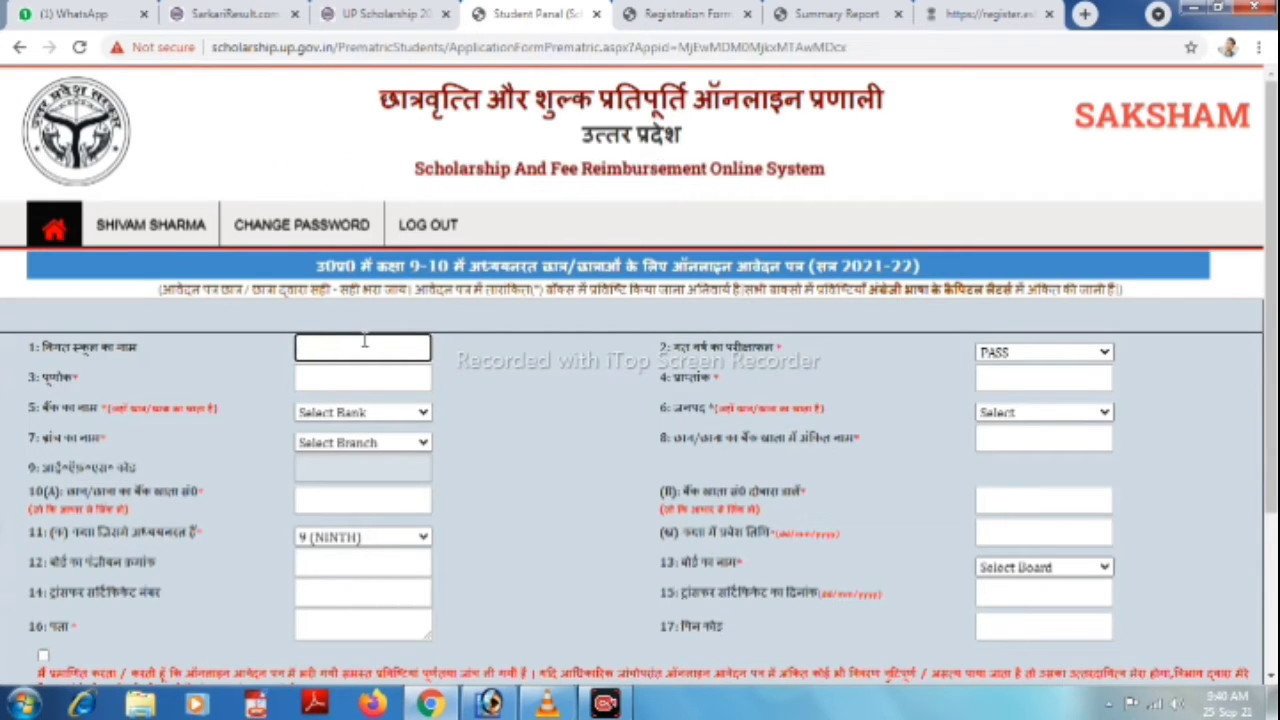
left_click(720, 12)
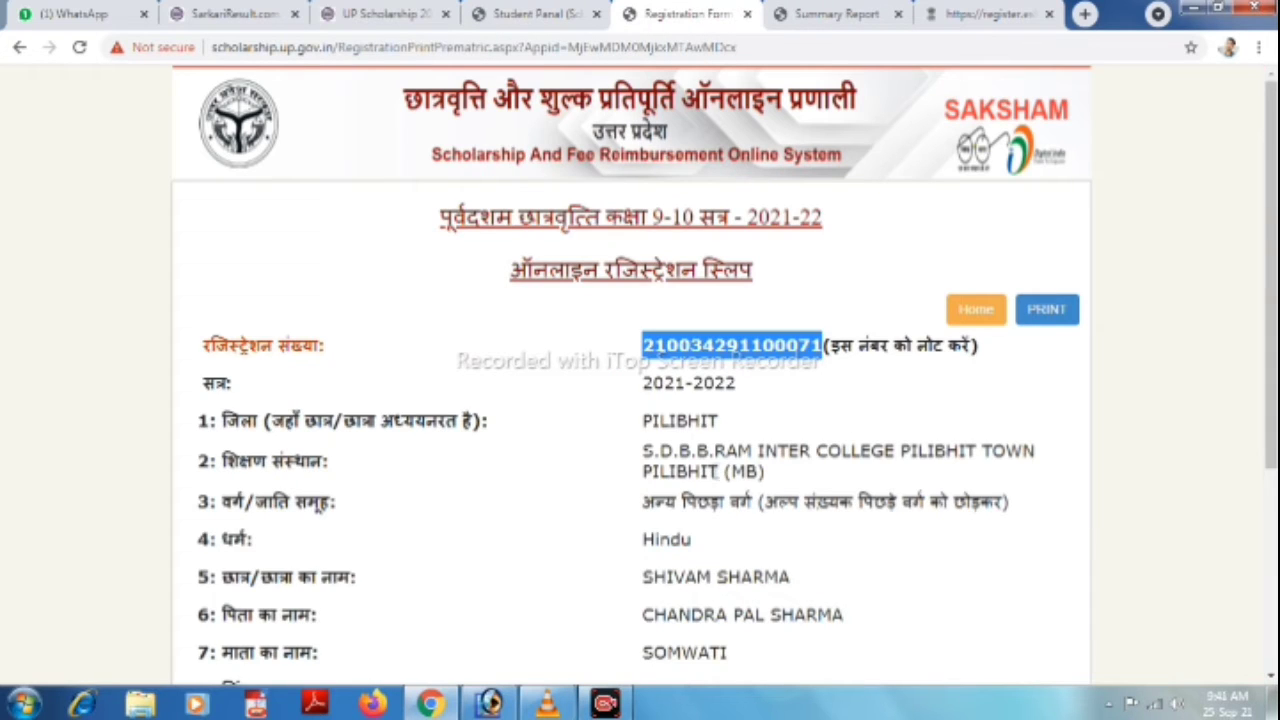
left_click_drag(720, 473, 631, 447)
key("ctrl+c")
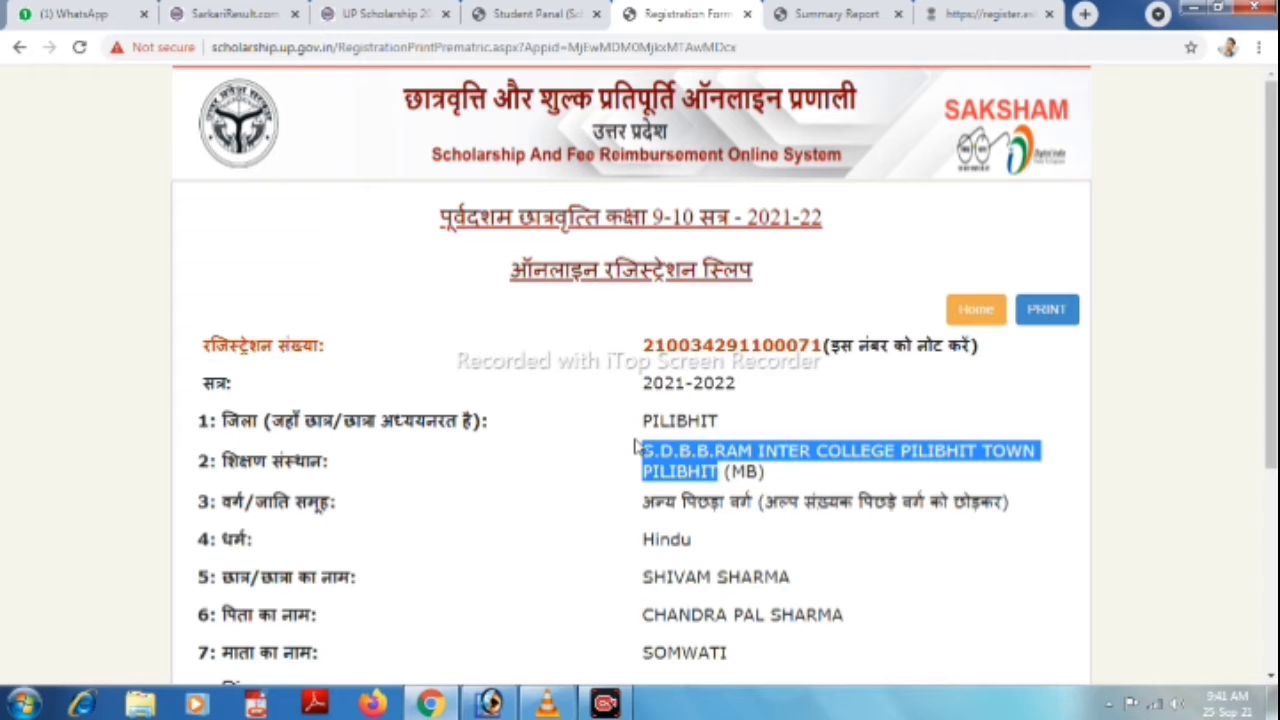
left_click(549, 12)
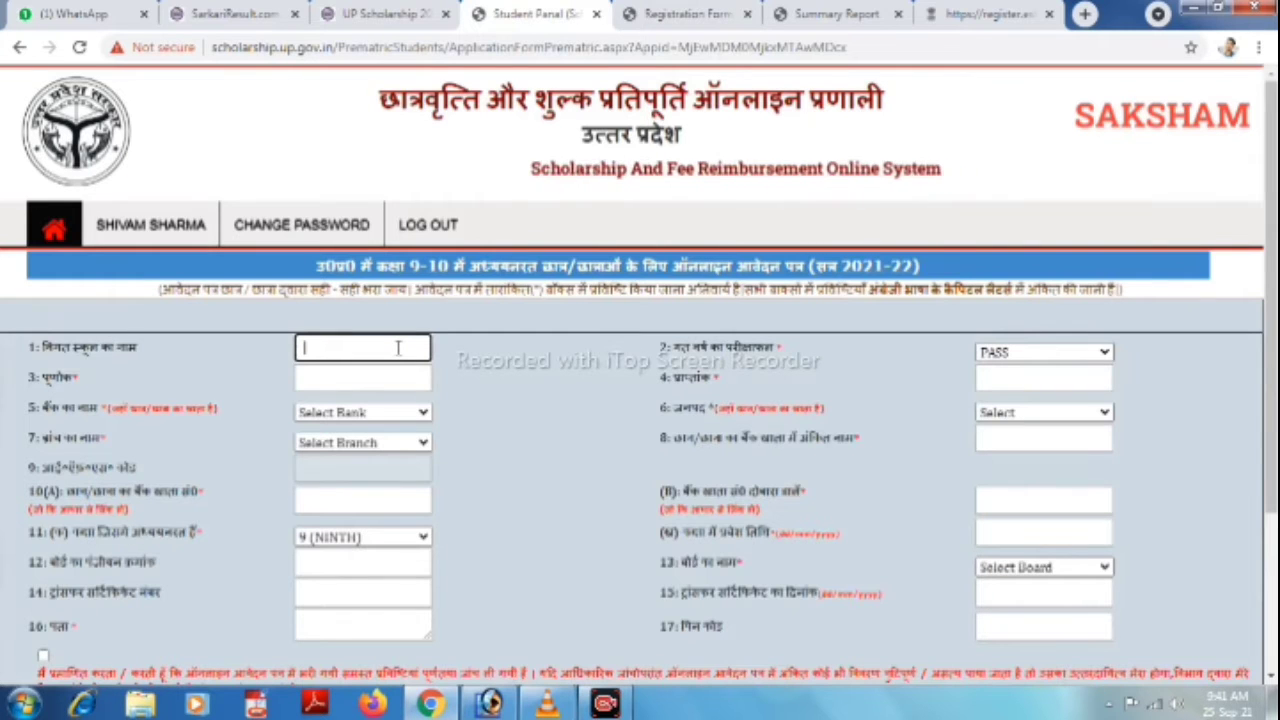
Paste the school name into field 1 and set total marks to 600.
key("ctrl+v")
left_click(393, 380)
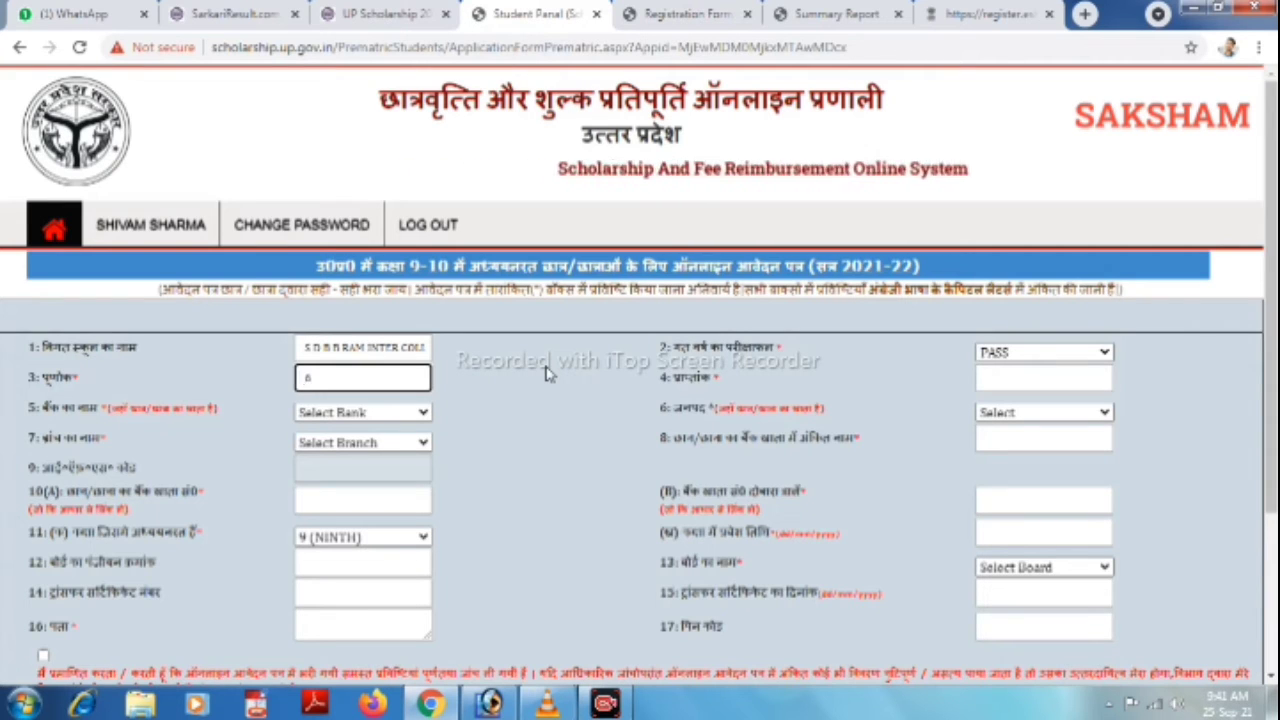
key("BackSpace")
type("600")
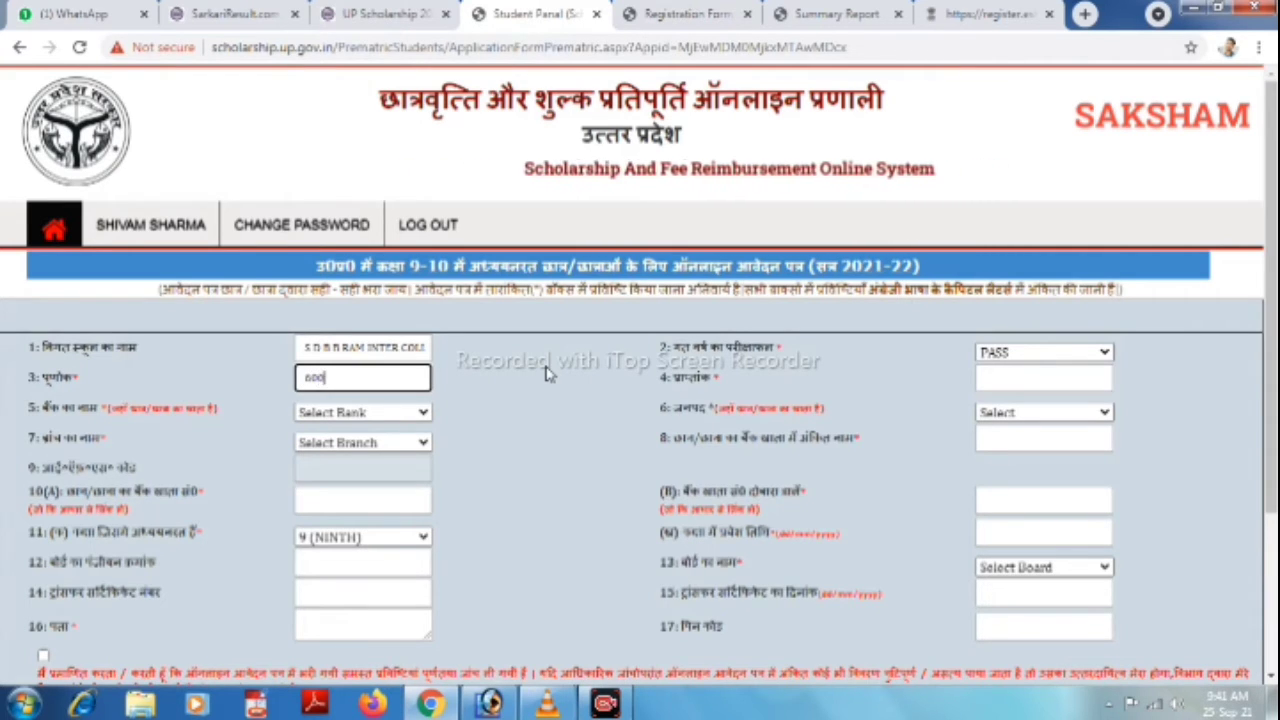
key("Tab")
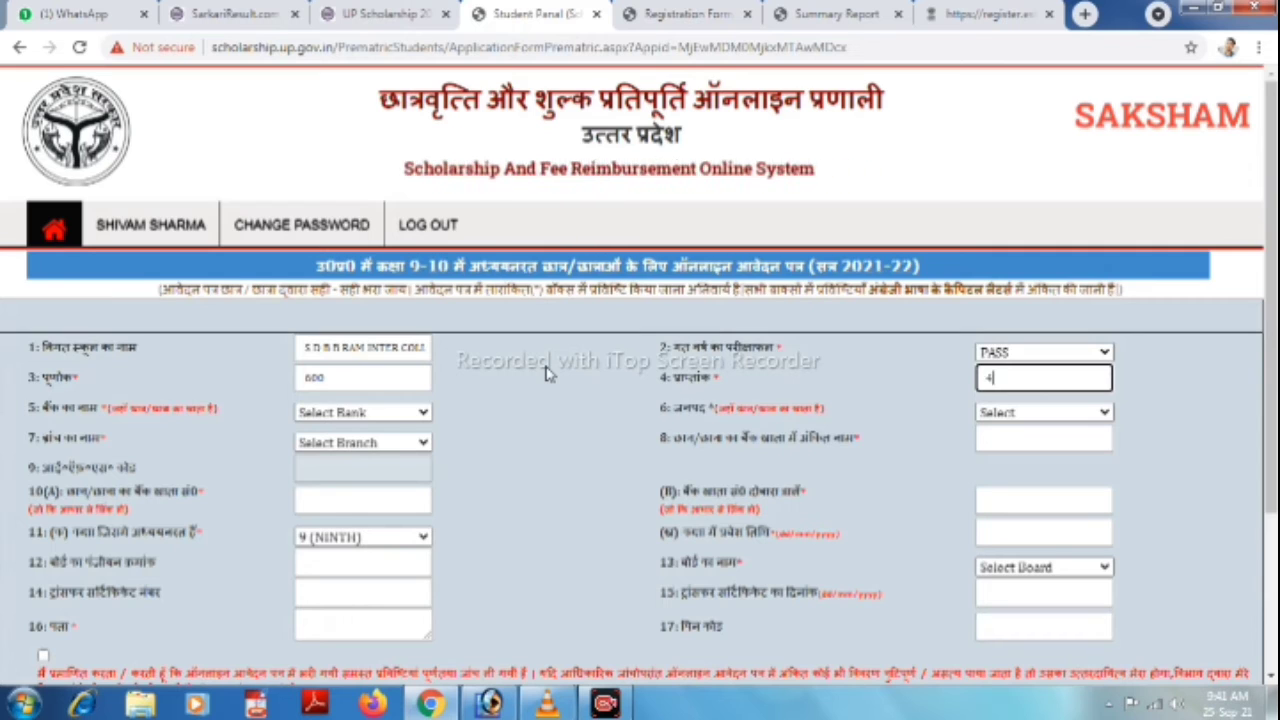
Select BANK OF BARODA as the bank.
left_click(392, 413)
type("ban")
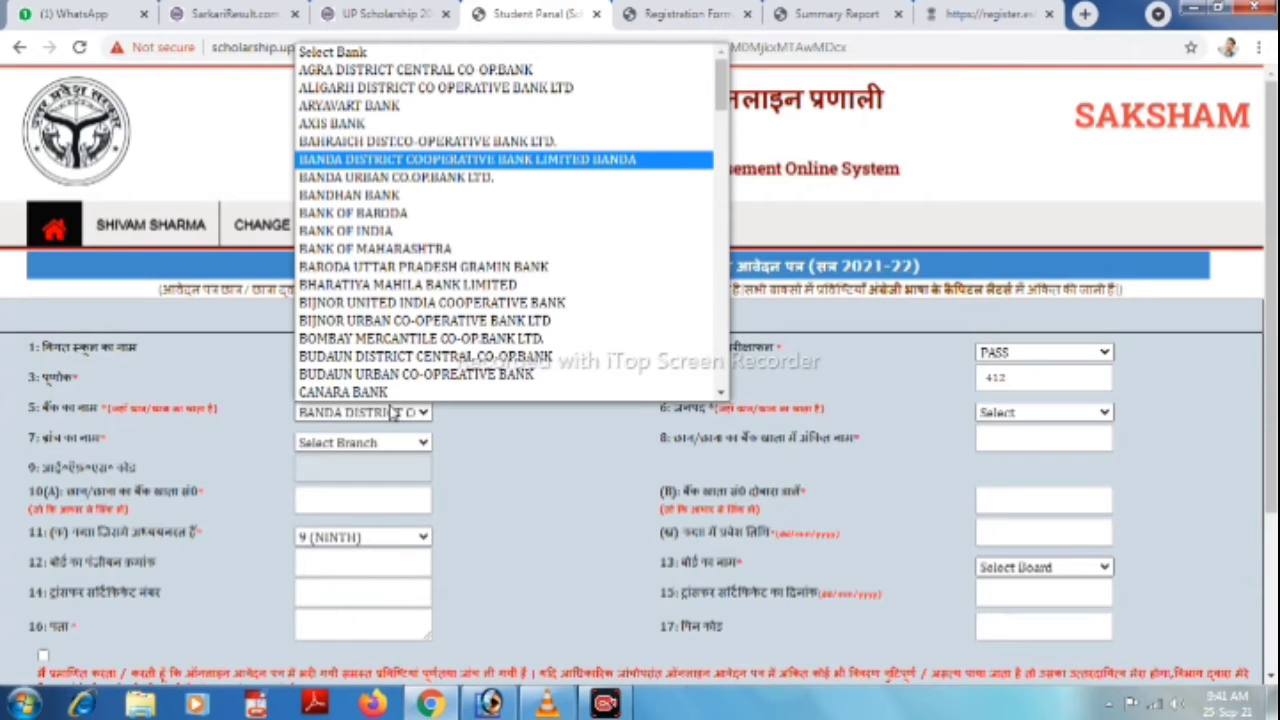
key("Down")
key("Down")
key("Down")
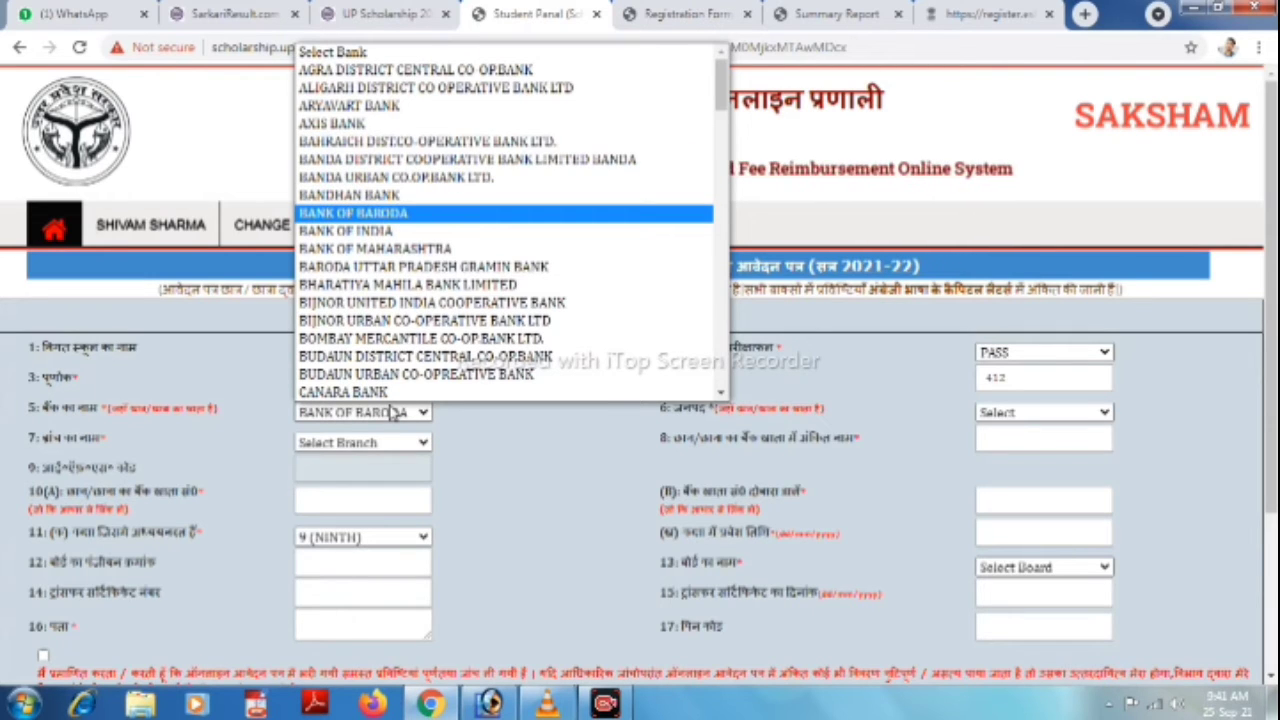
key("Return")
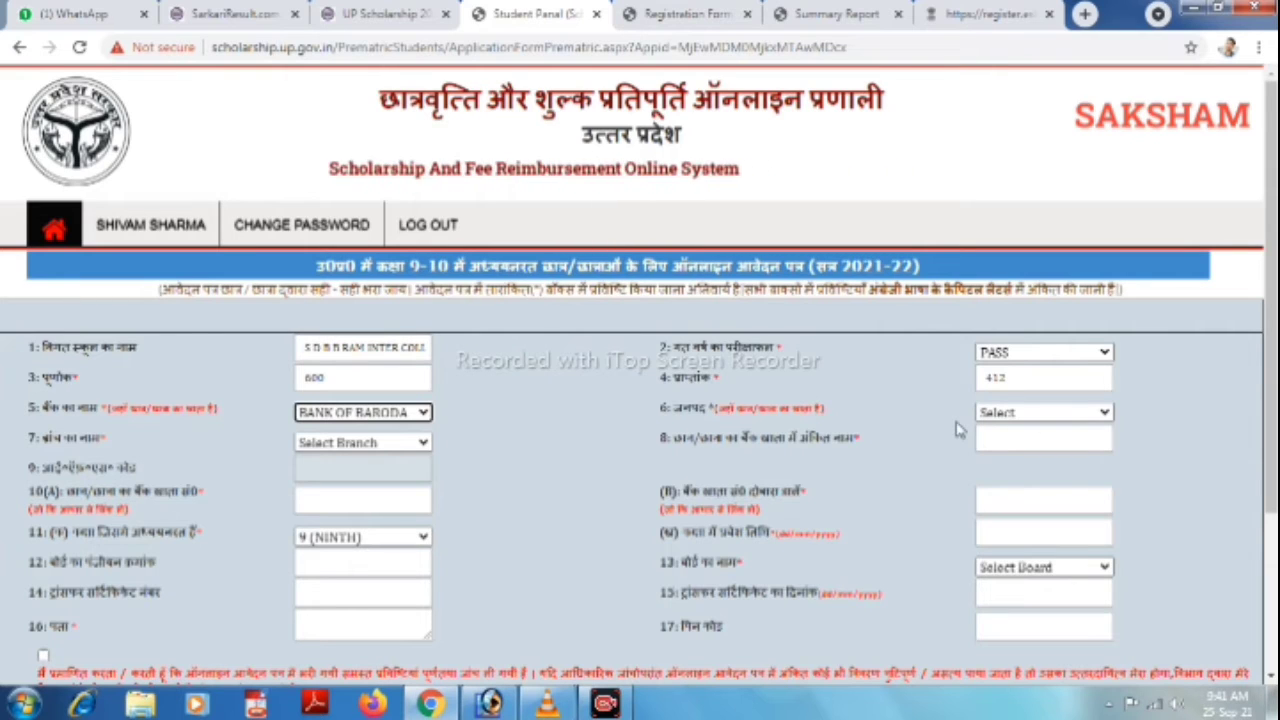
Set the bank district to Pilibhit.
left_click(1030, 415)
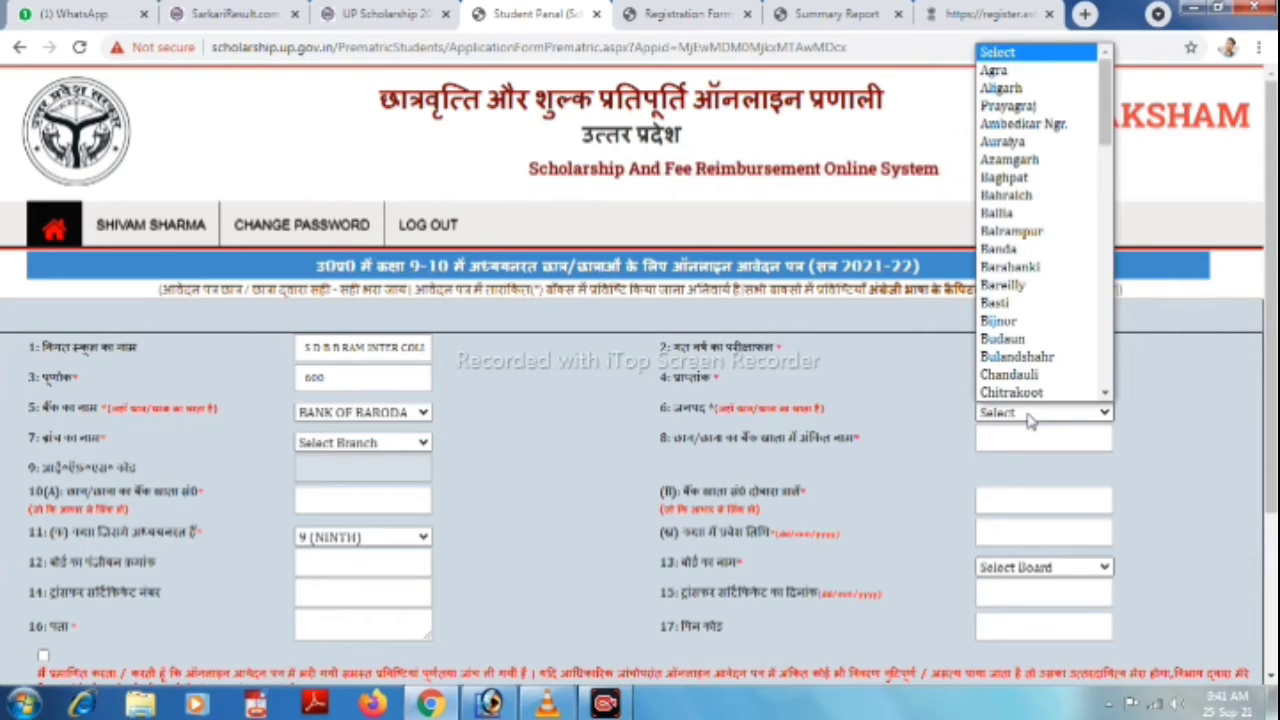
type("pi")
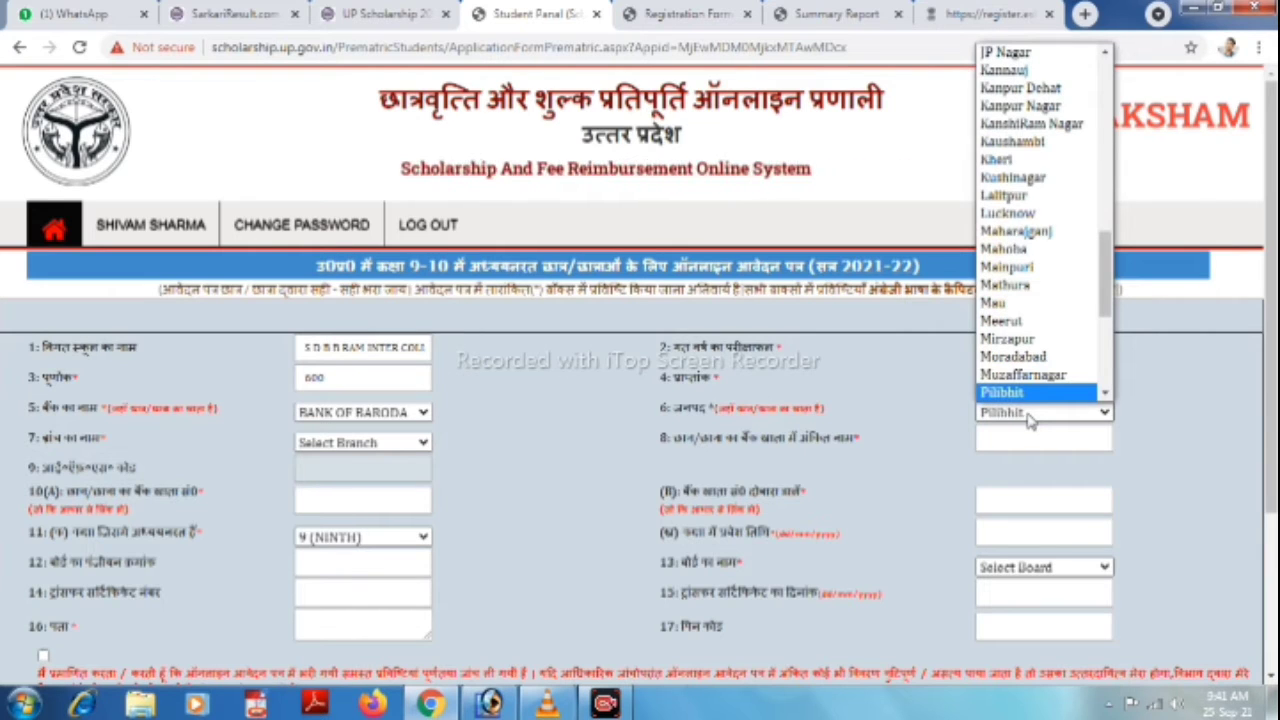
key("Return")
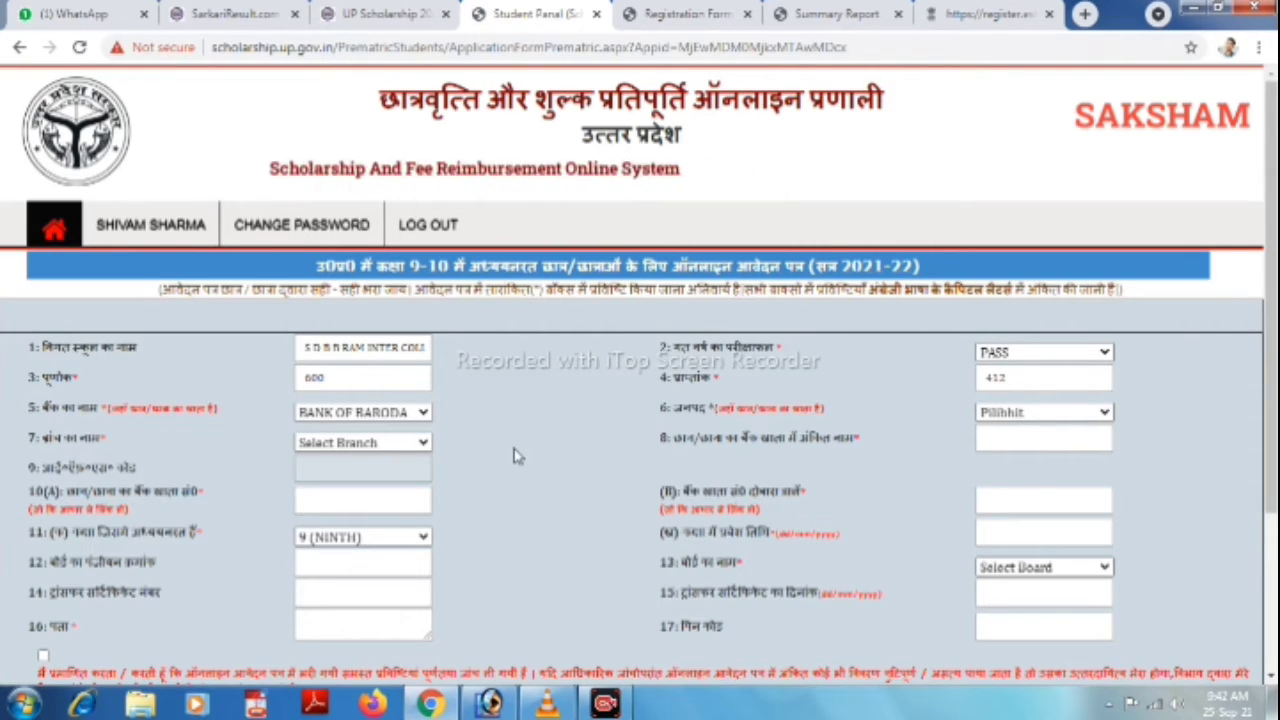
Choose PILIBHIT as the bank branch.
left_click(425, 443)
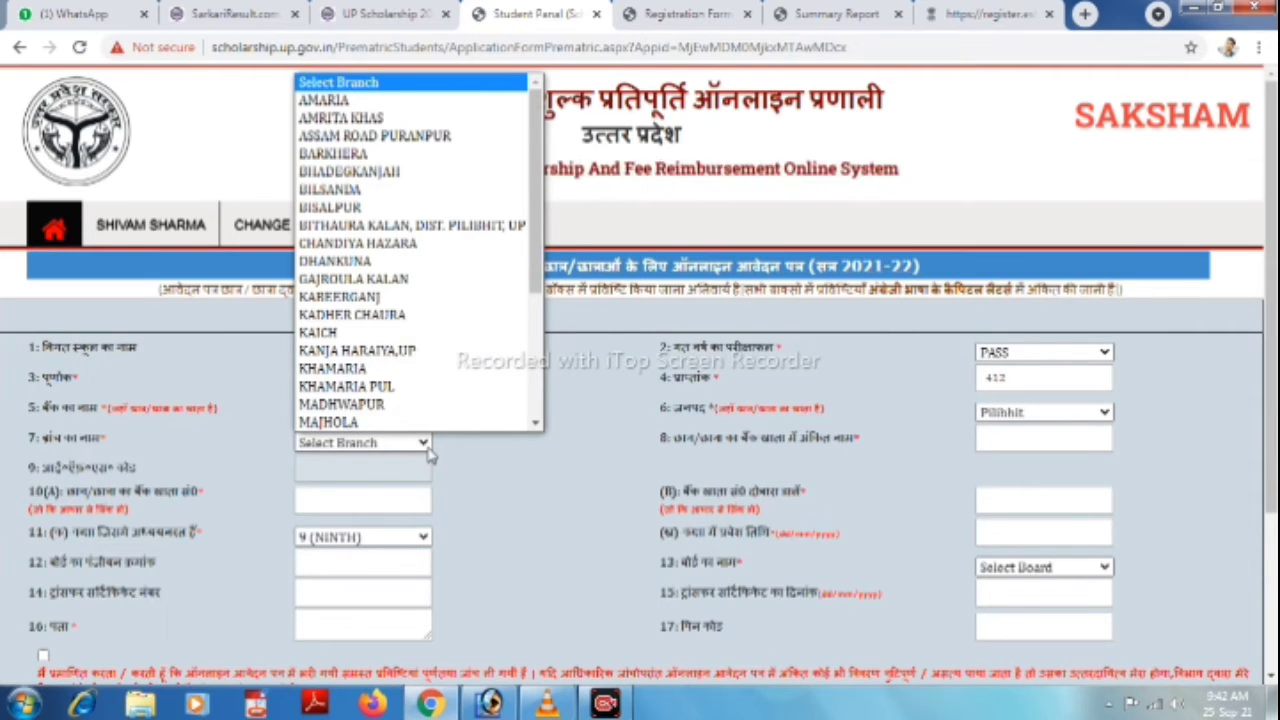
type("pi")
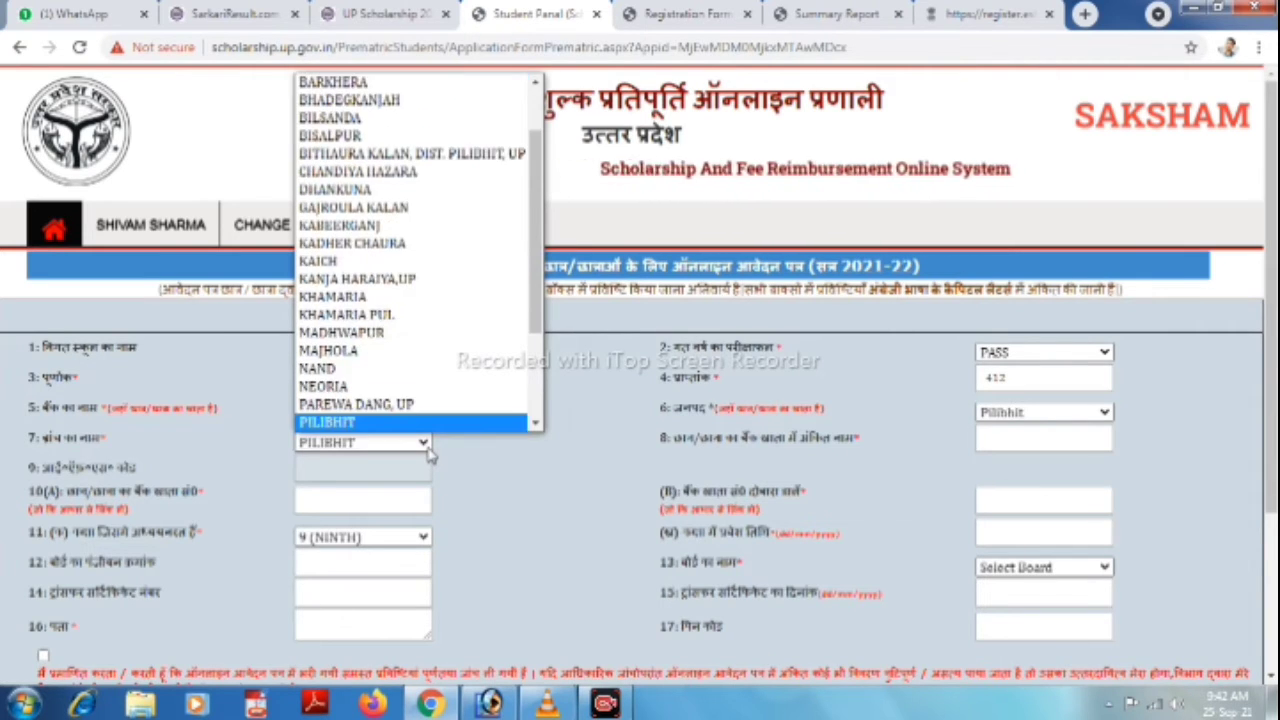
key("Return")
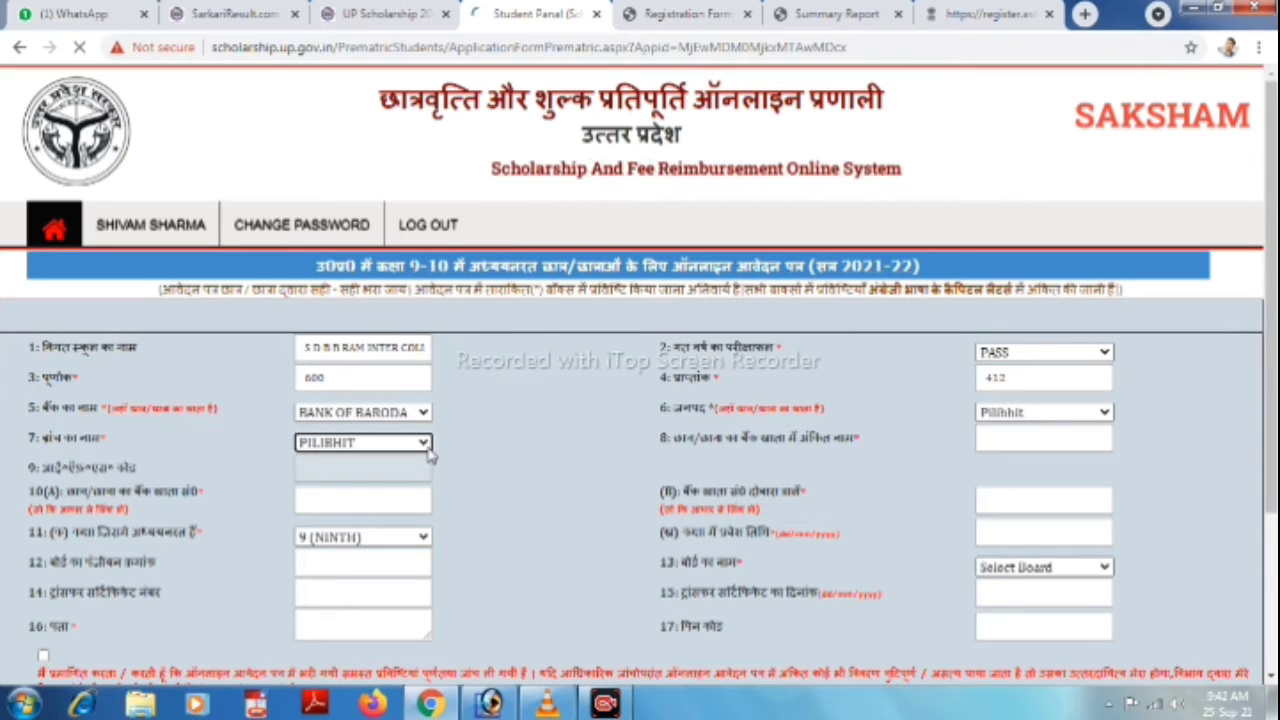
Enter the account holder's name, then the bank account number and its confirmation.
left_click(1033, 437)
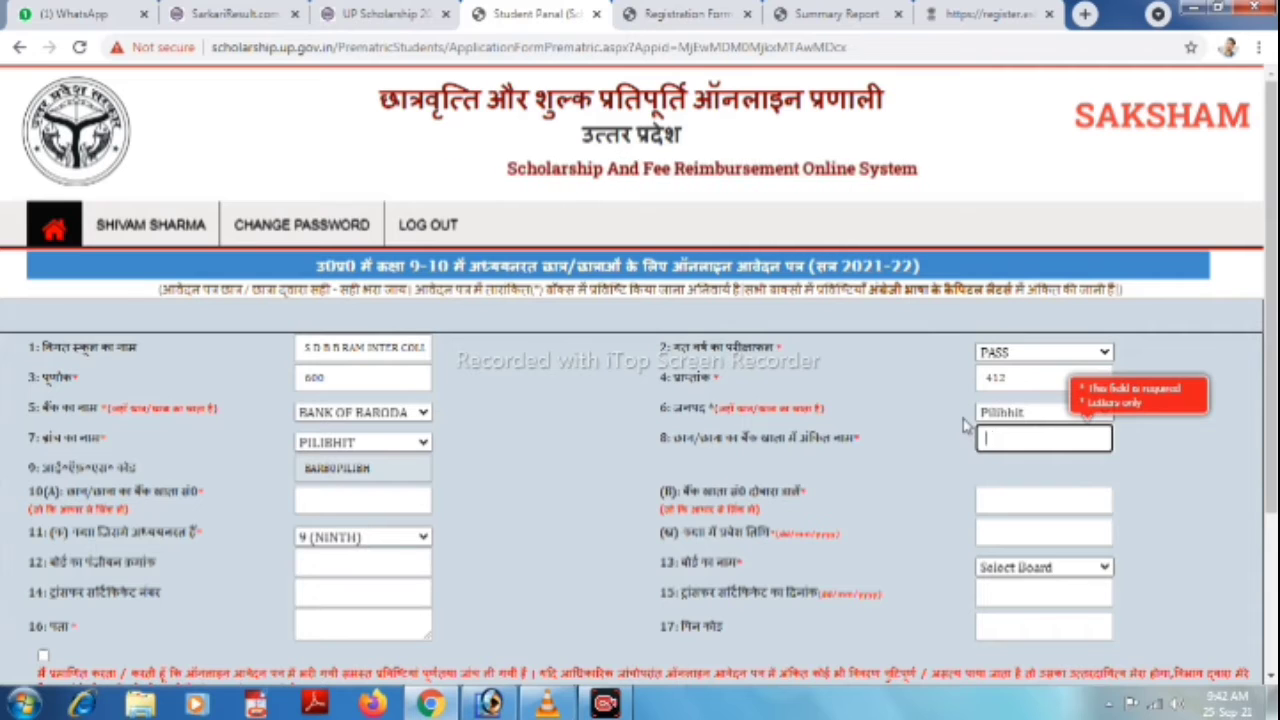
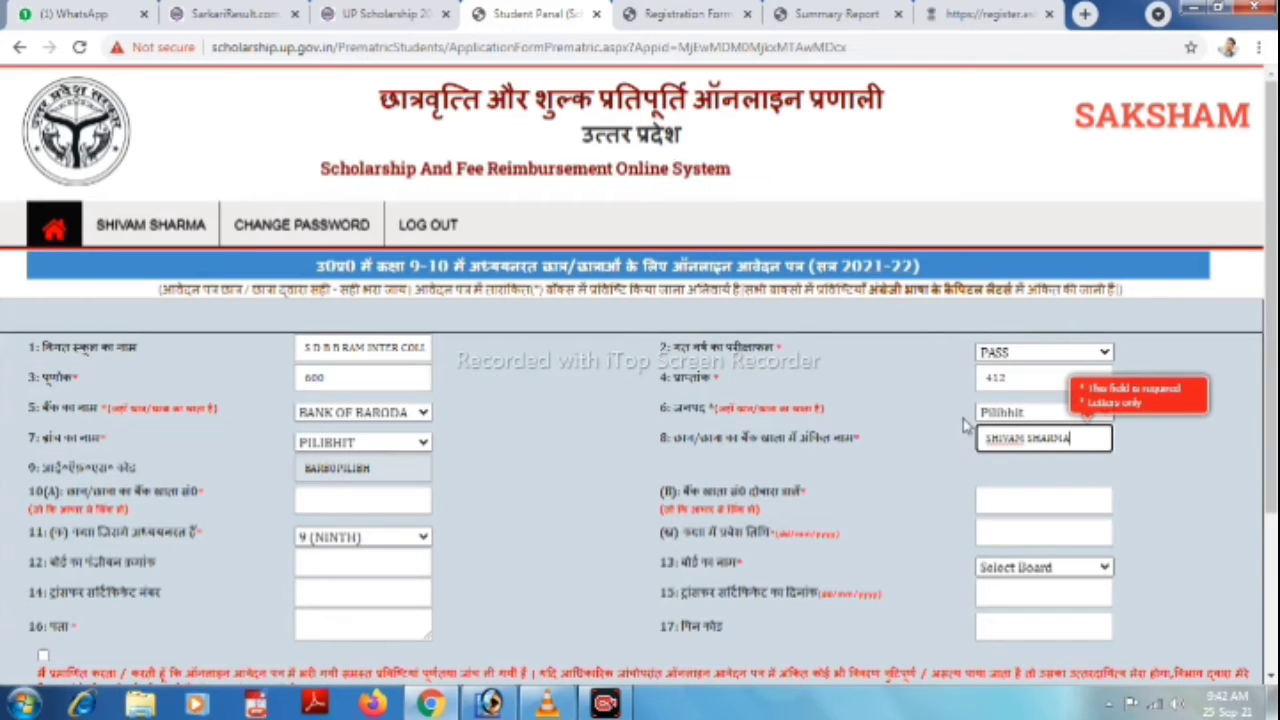
key("Tab")
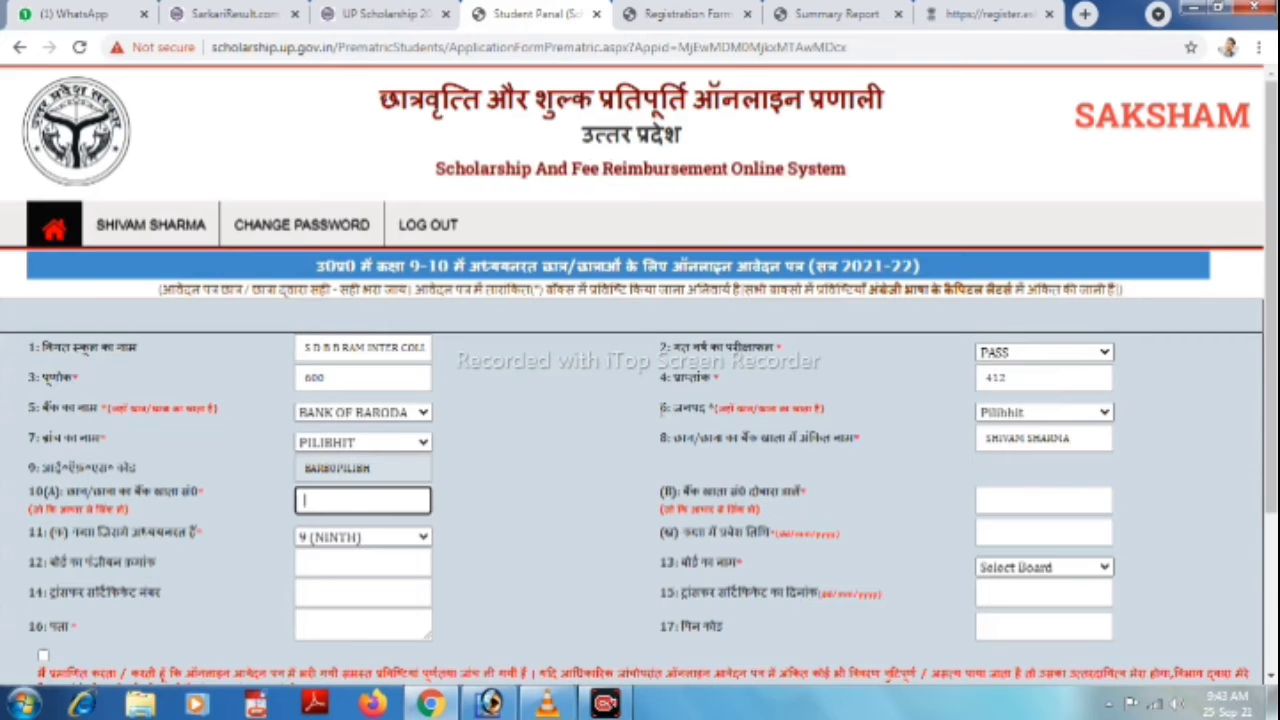
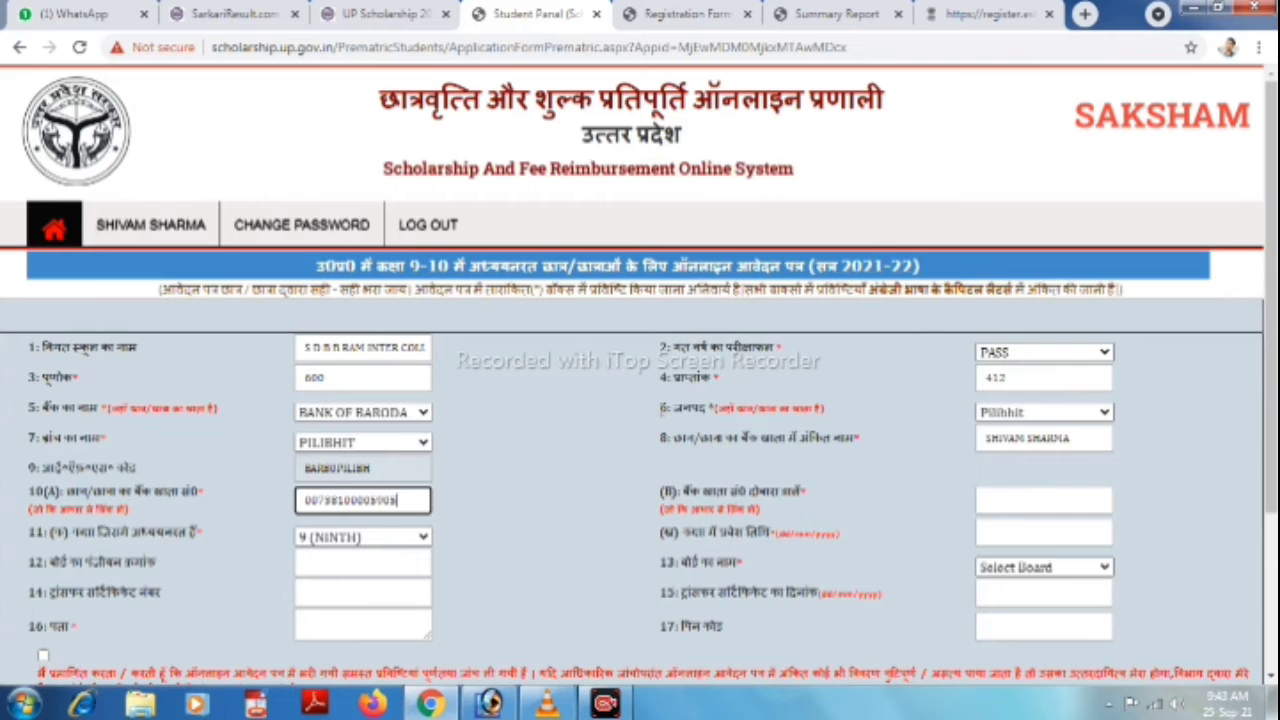
key("Tab")
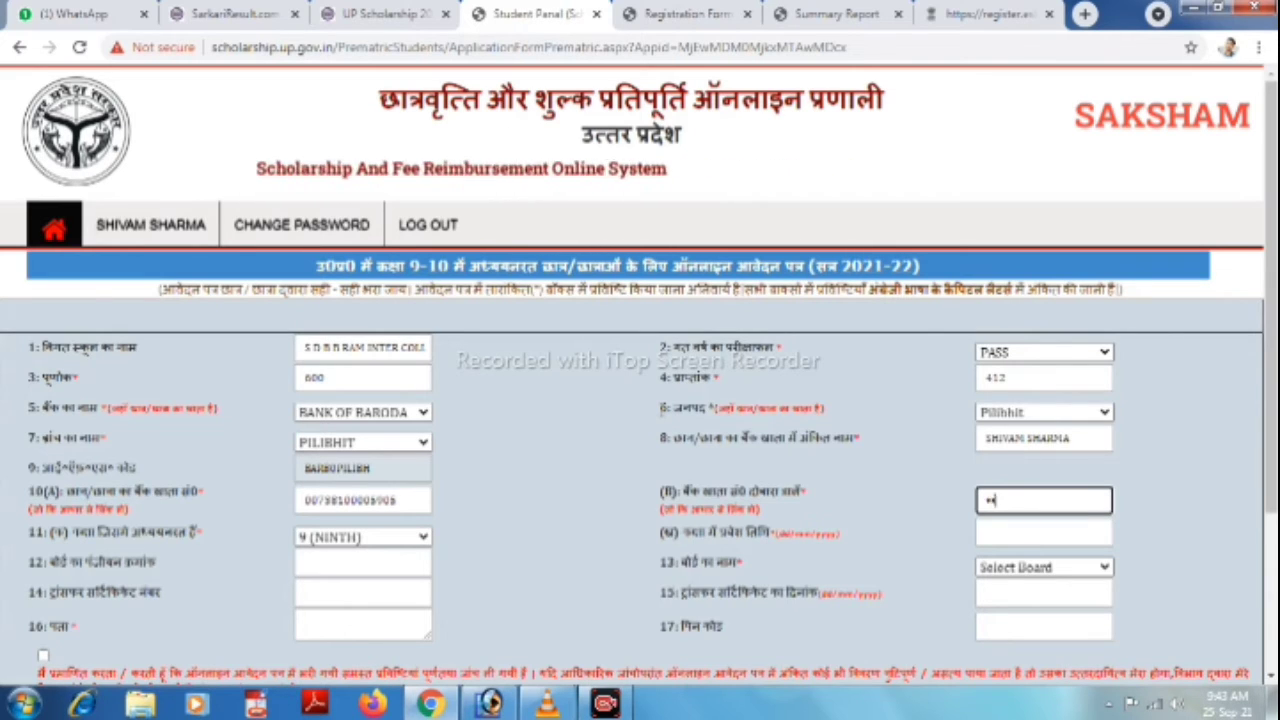
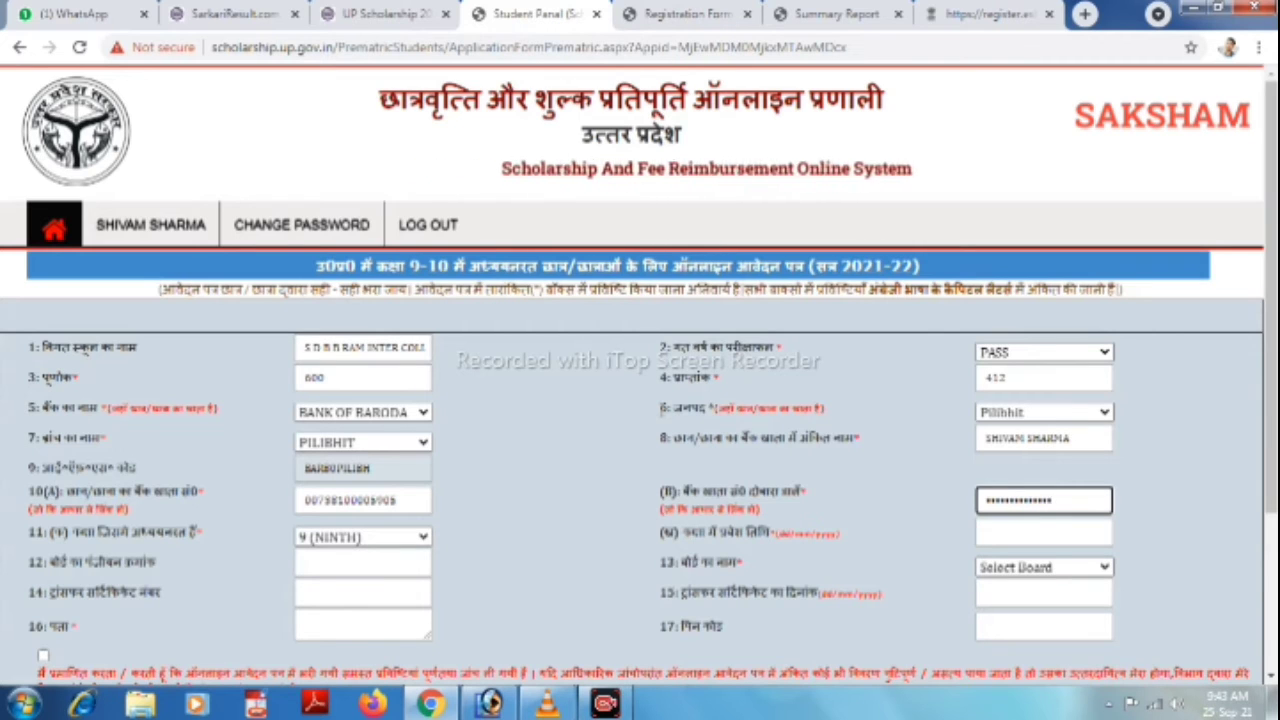
Finish the confirmed account number and choose UP BOARD as the Board Name.
key("Tab")
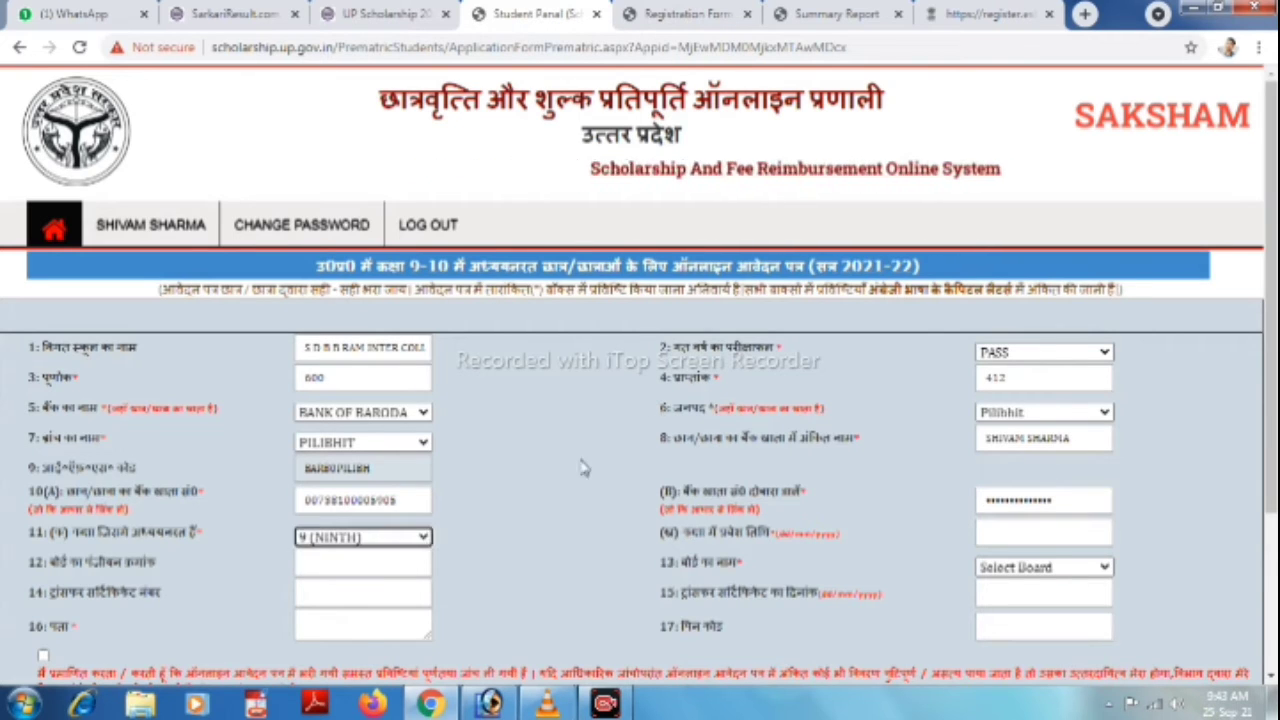
scroll(583, 468, "down", 1)
left_click(1033, 478)
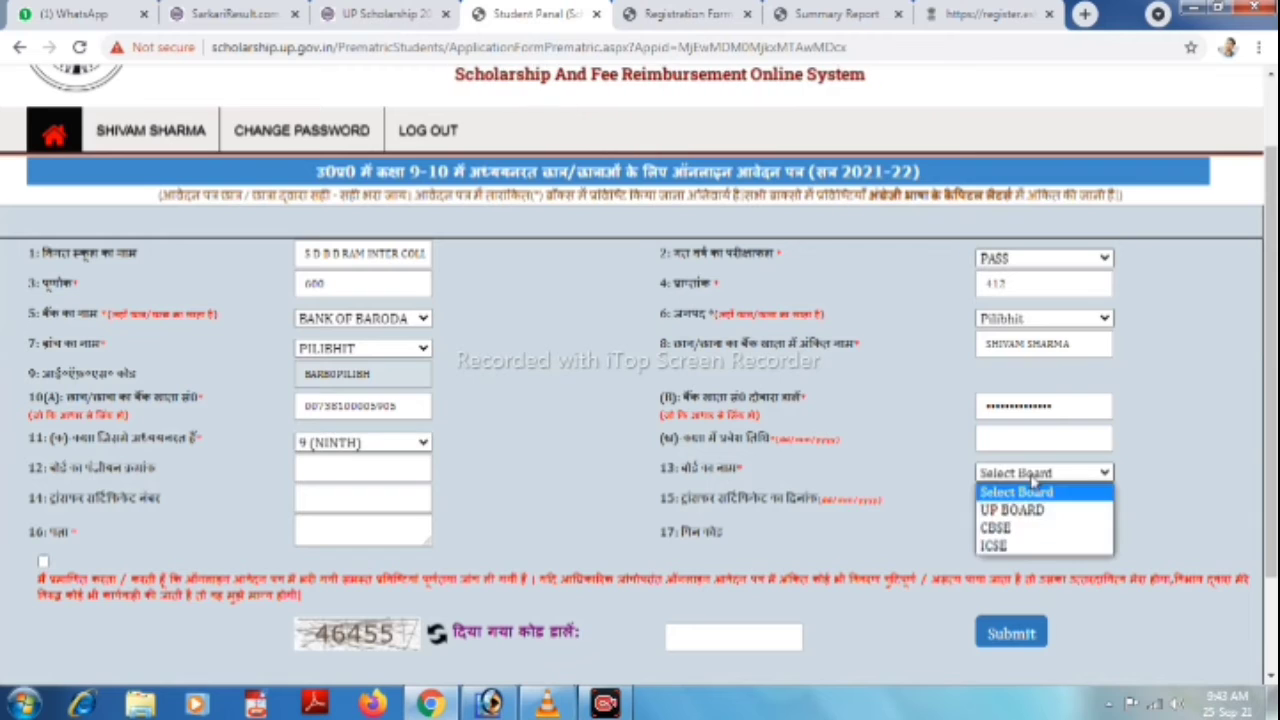
left_click(1012, 510)
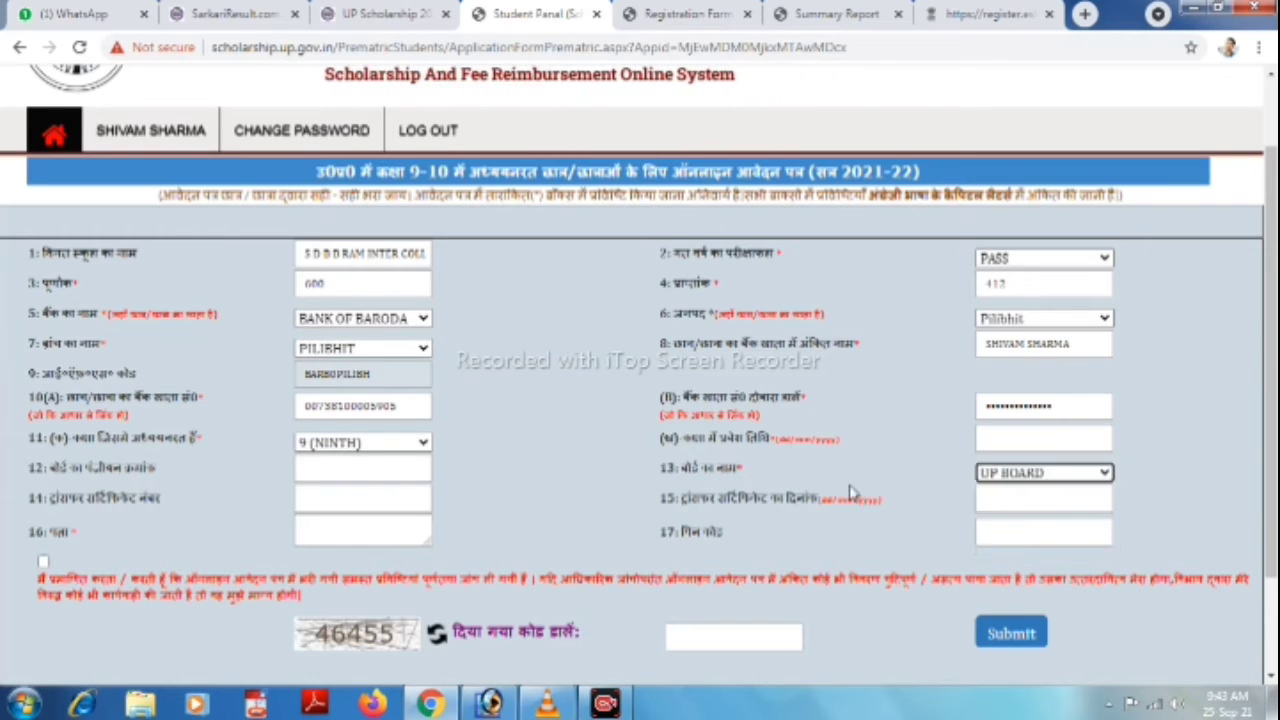
left_click(361, 528)
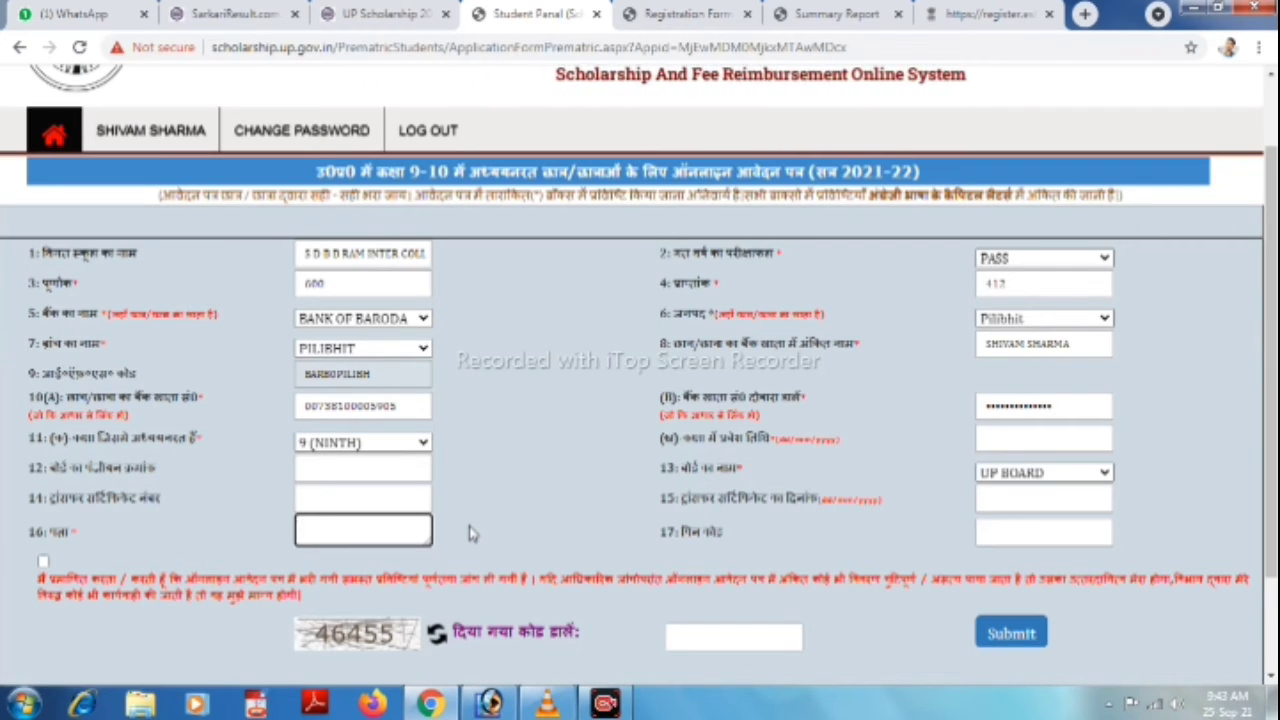
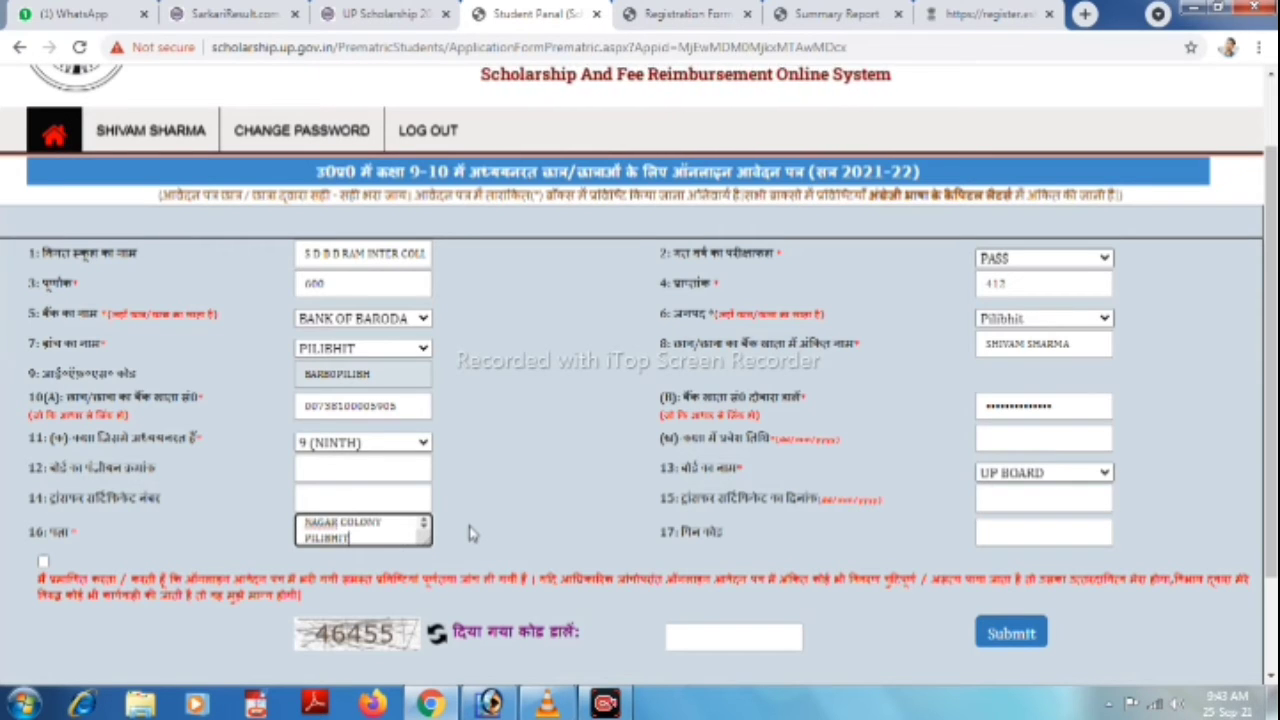
Type the student's full postal address, then the six-digit pin code with its last digit corrected.
key("Tab")
type("262004")
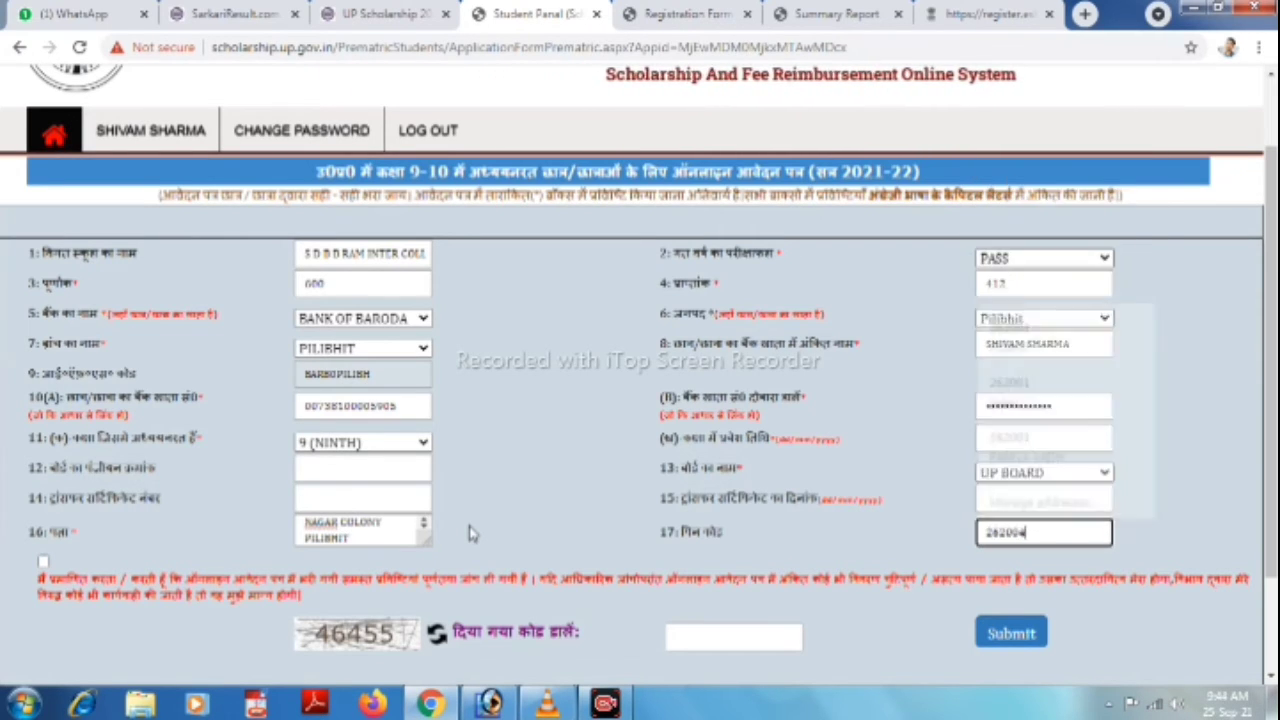
key("BackSpace")
type("1")
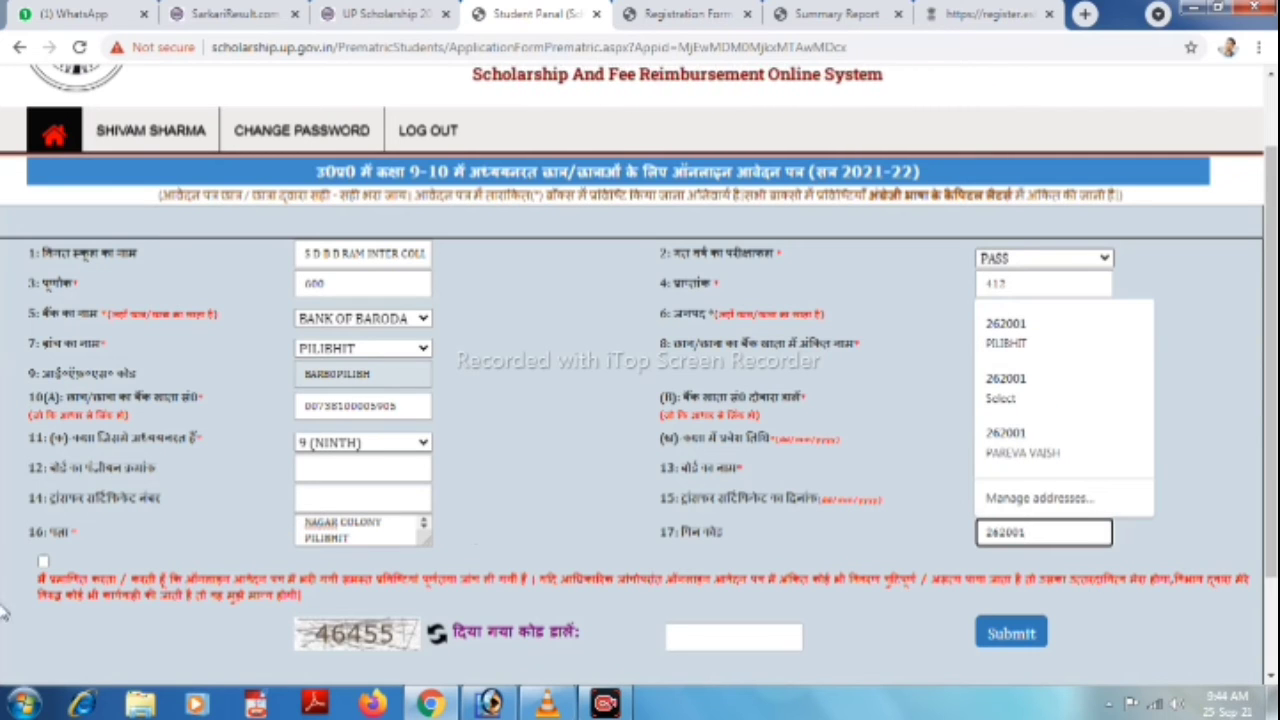
left_click(5, 612)
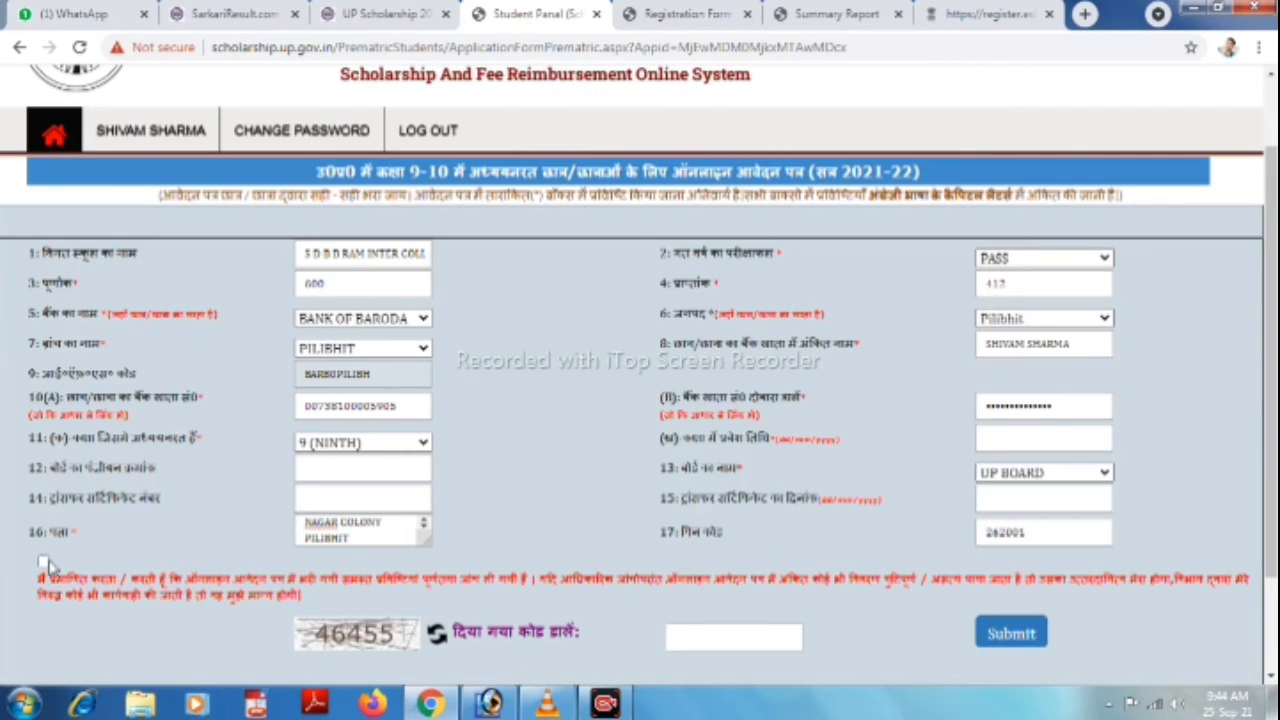
Tick the declaration, enter captcha 46455 and admission date 01/09/2021, and submit.
left_click(43, 561)
scroll(625, 495, "down", 1)
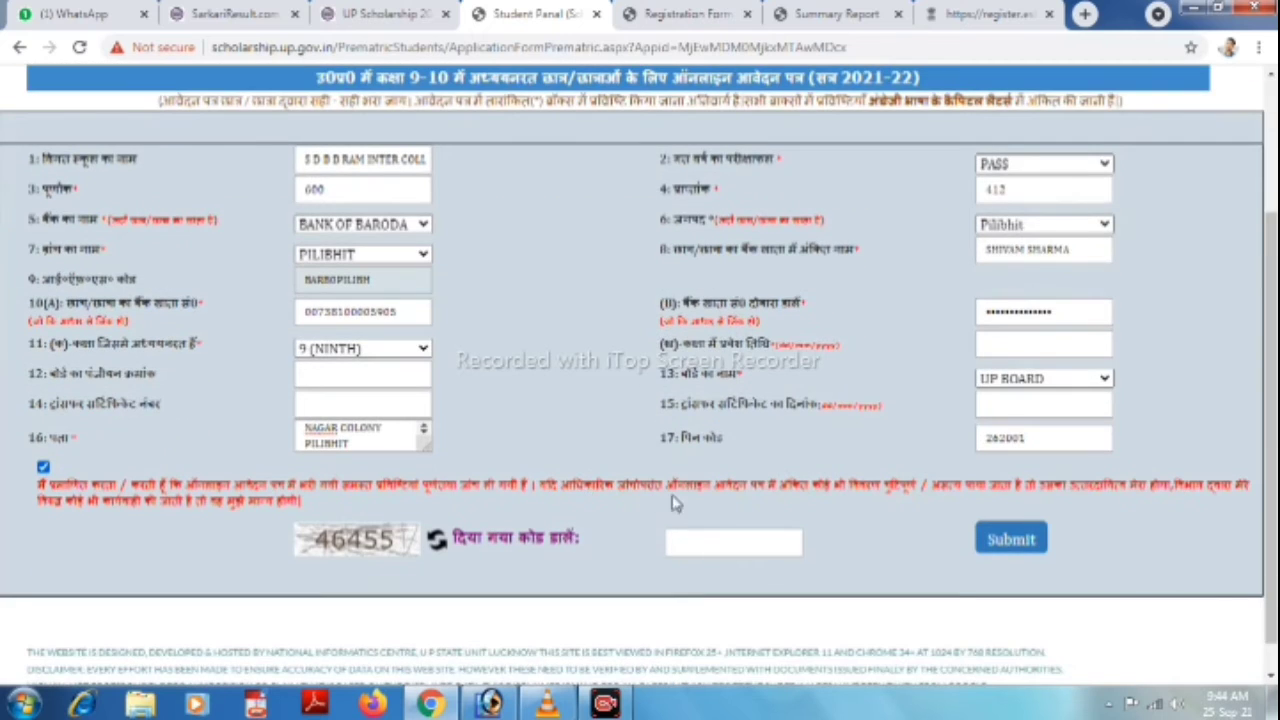
left_click(683, 543)
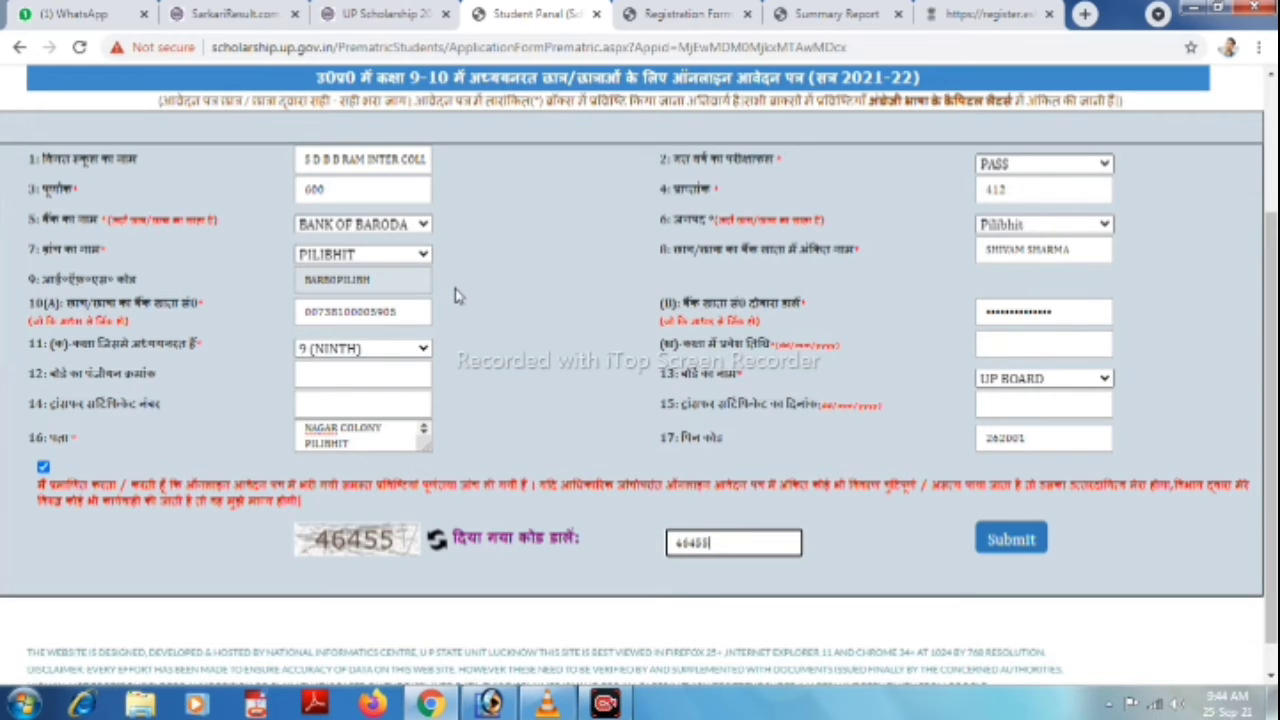
left_click(1020, 346)
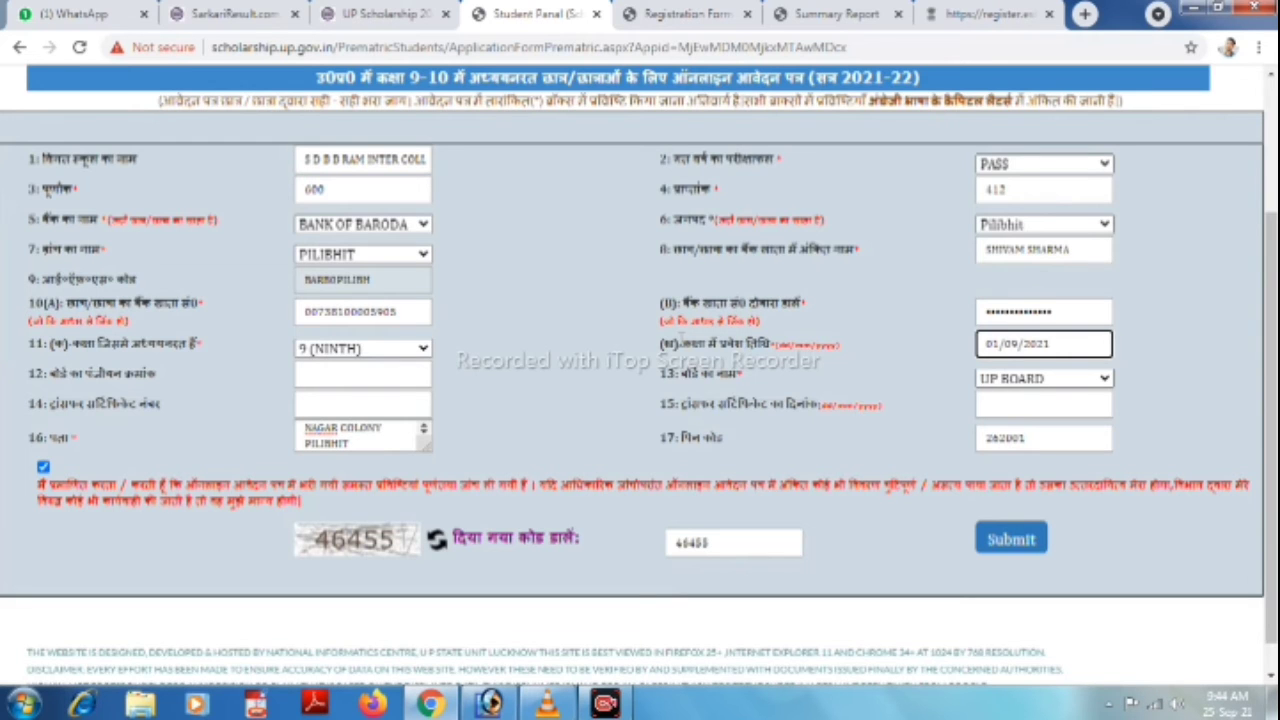
scroll(684, 341, "up", 2)
scroll(684, 341, "down", 2)
left_click(1012, 540)
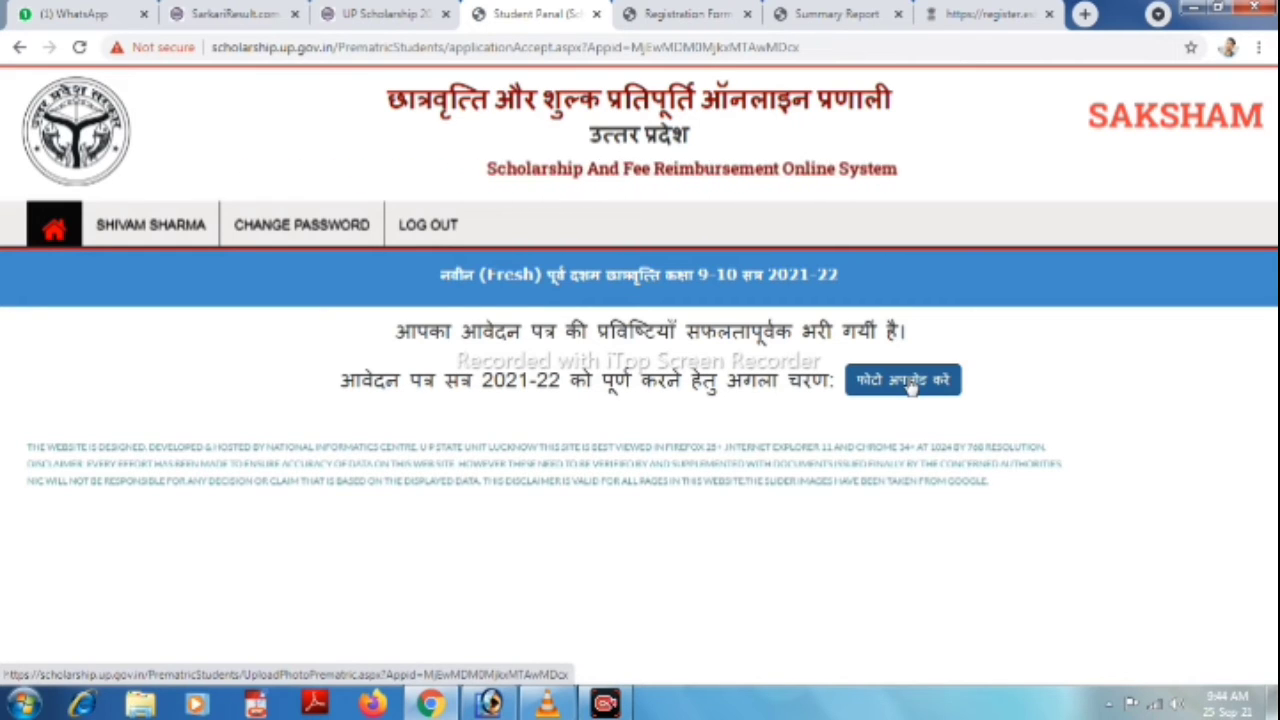
Choose P.JPG as the student's photo and upload it.
left_click(910, 388)
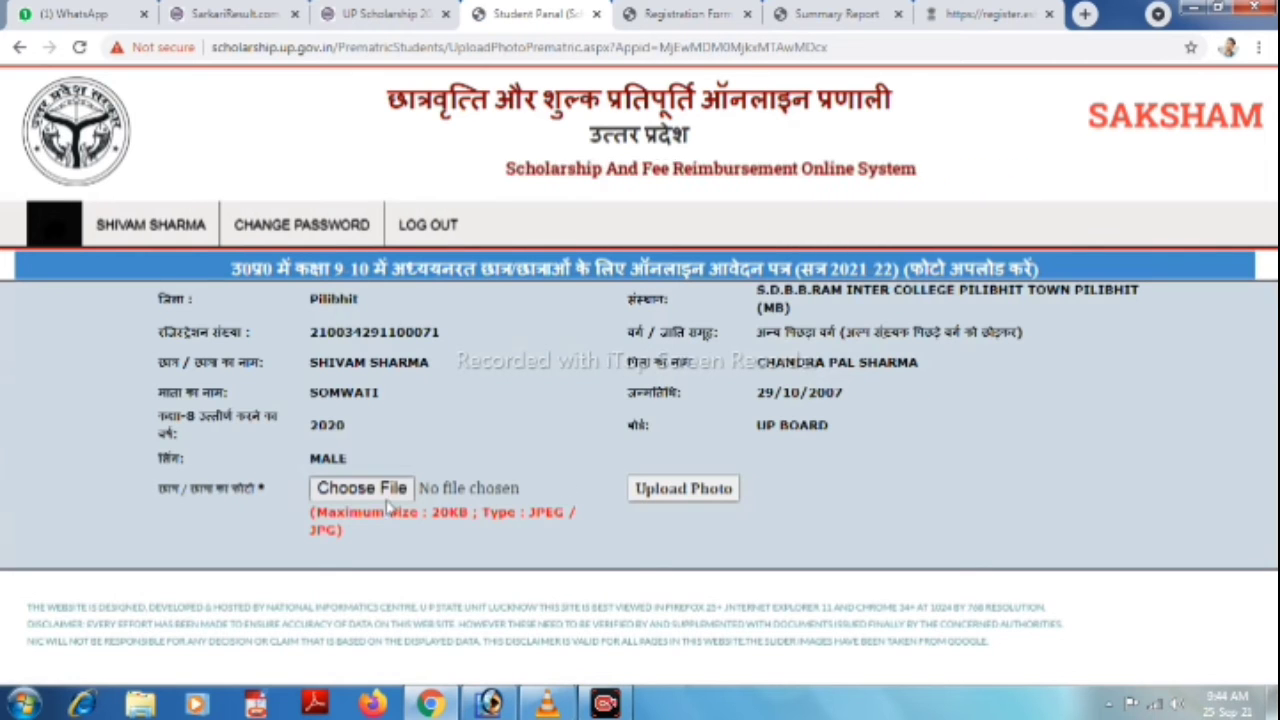
left_click(375, 497)
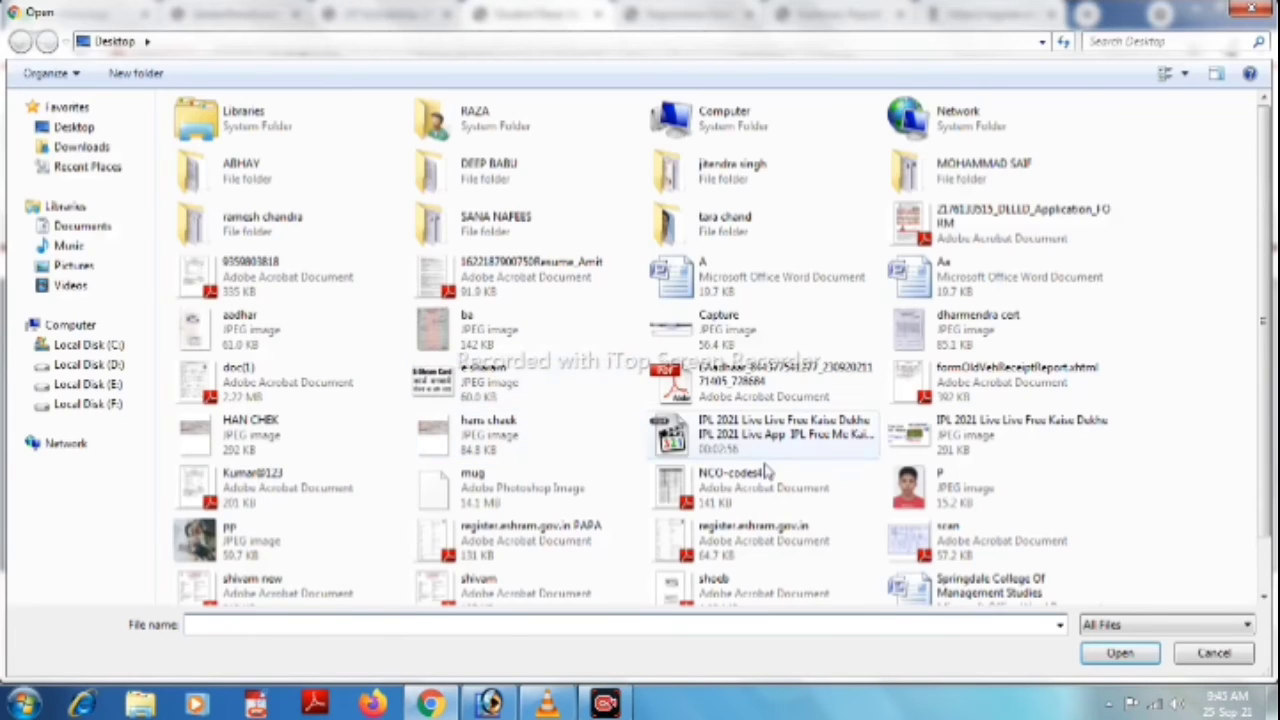
left_click(943, 480)
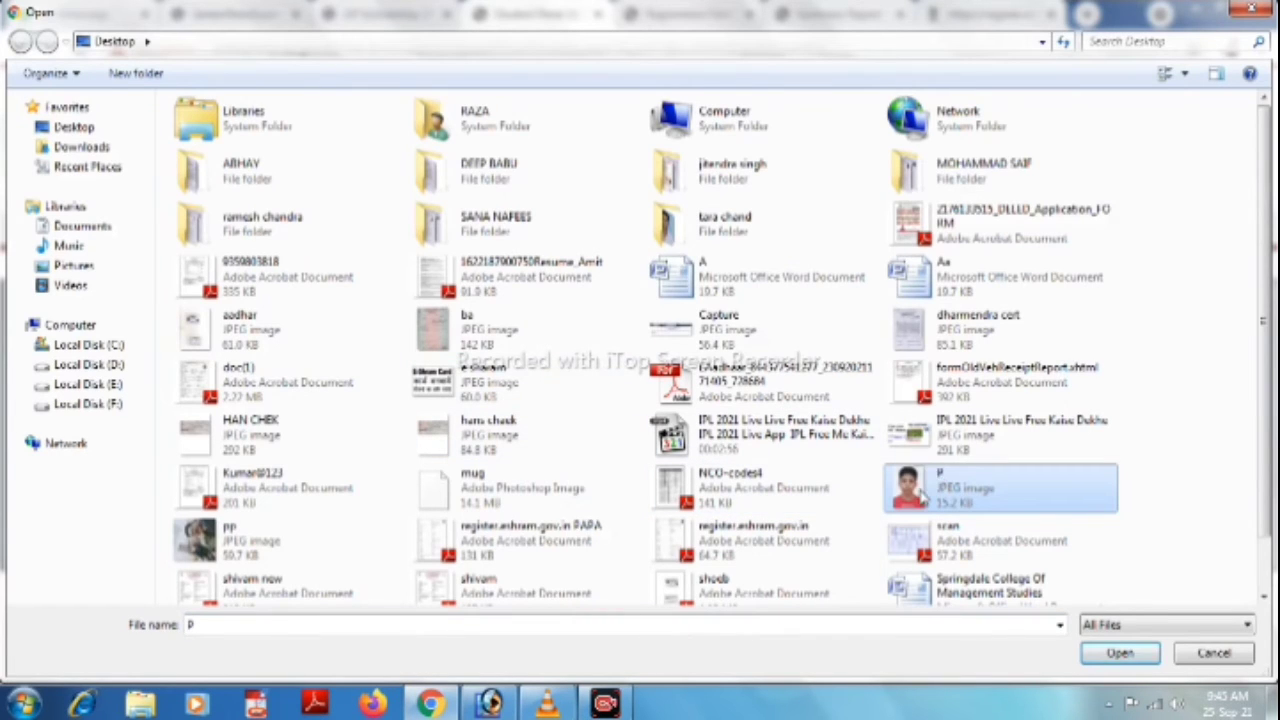
double_click(924, 497)
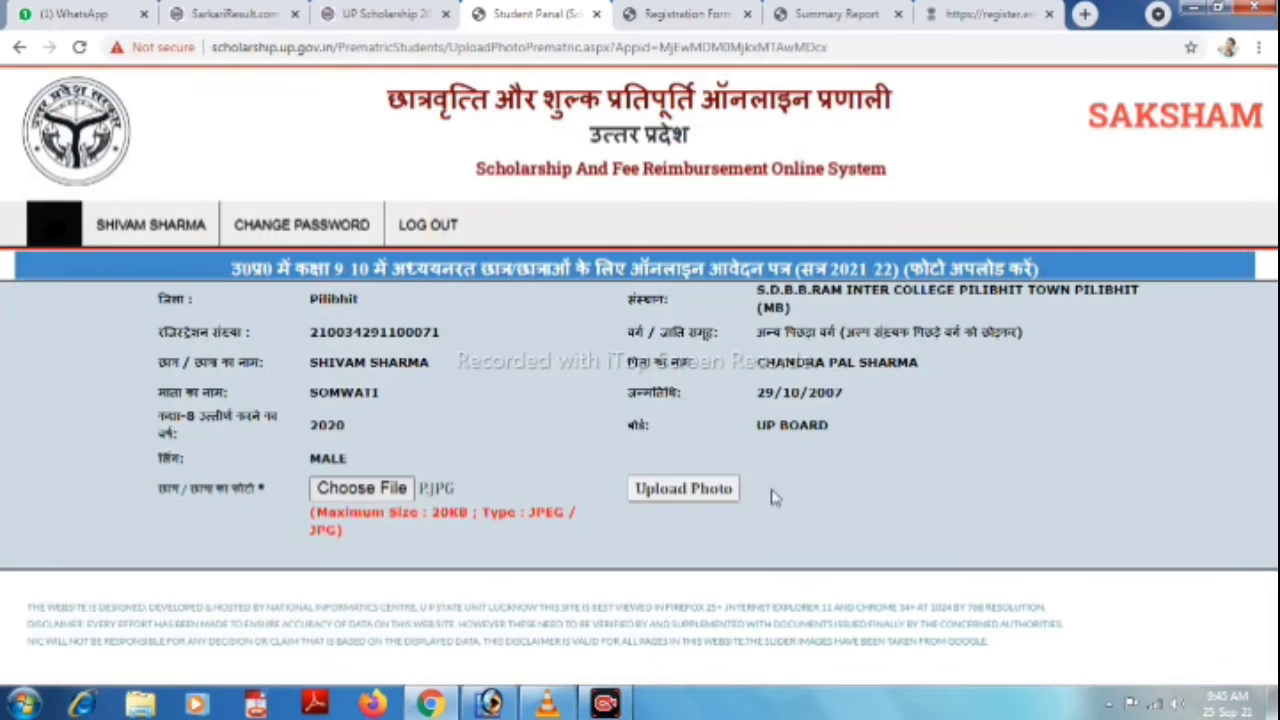
left_click(686, 494)
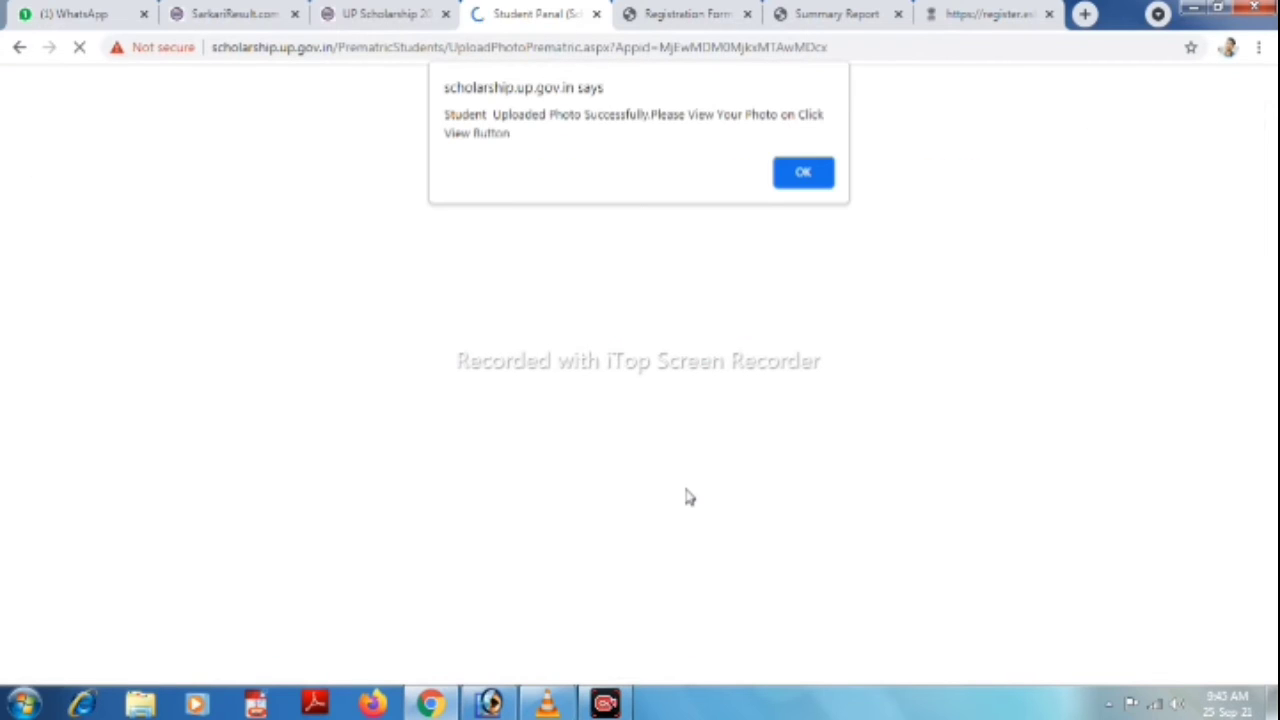
Dismiss the upload alert, view the uploaded photo, and go back to the dashboard.
left_click(804, 176)
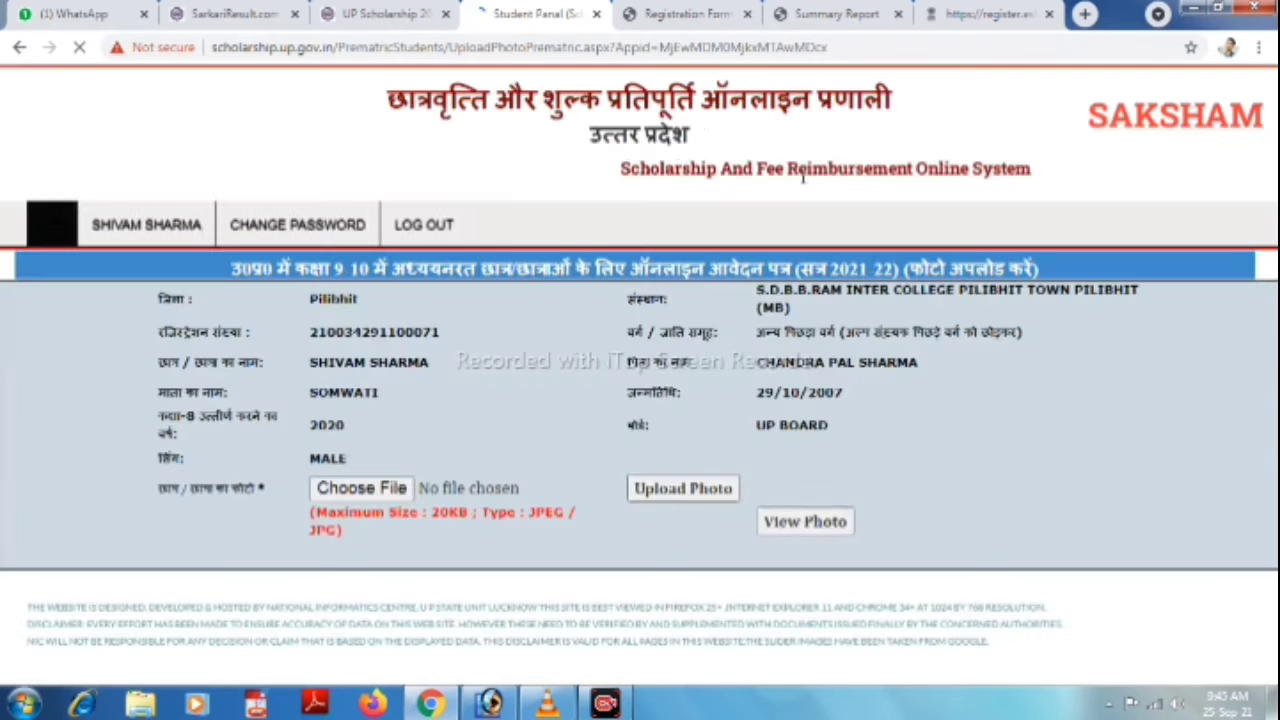
left_click(805, 522)
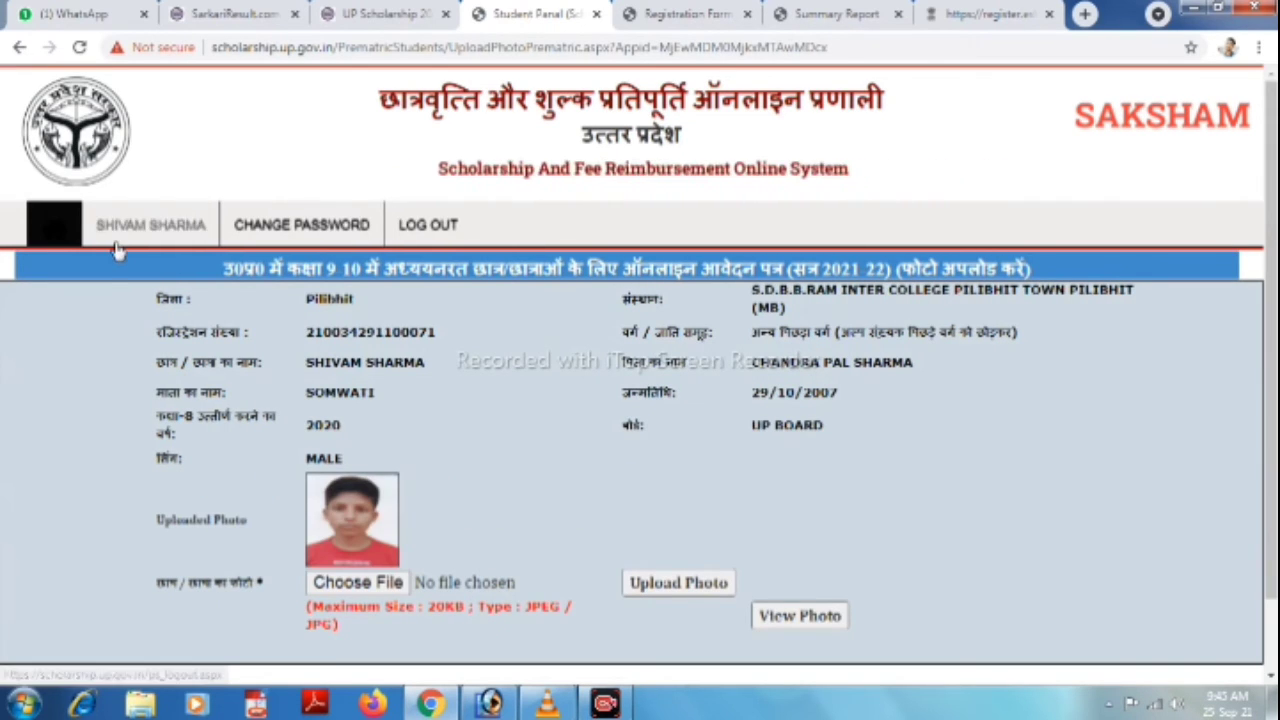
scroll(609, 403, "down", 2)
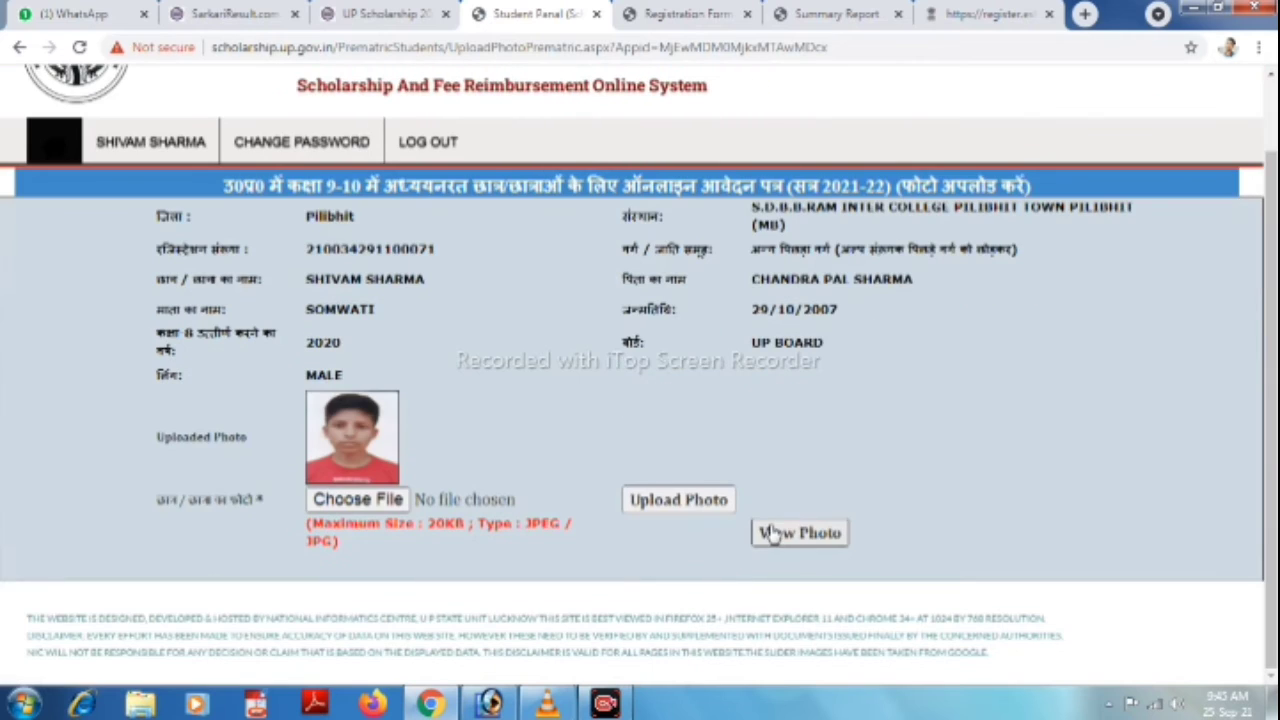
left_click(66, 150)
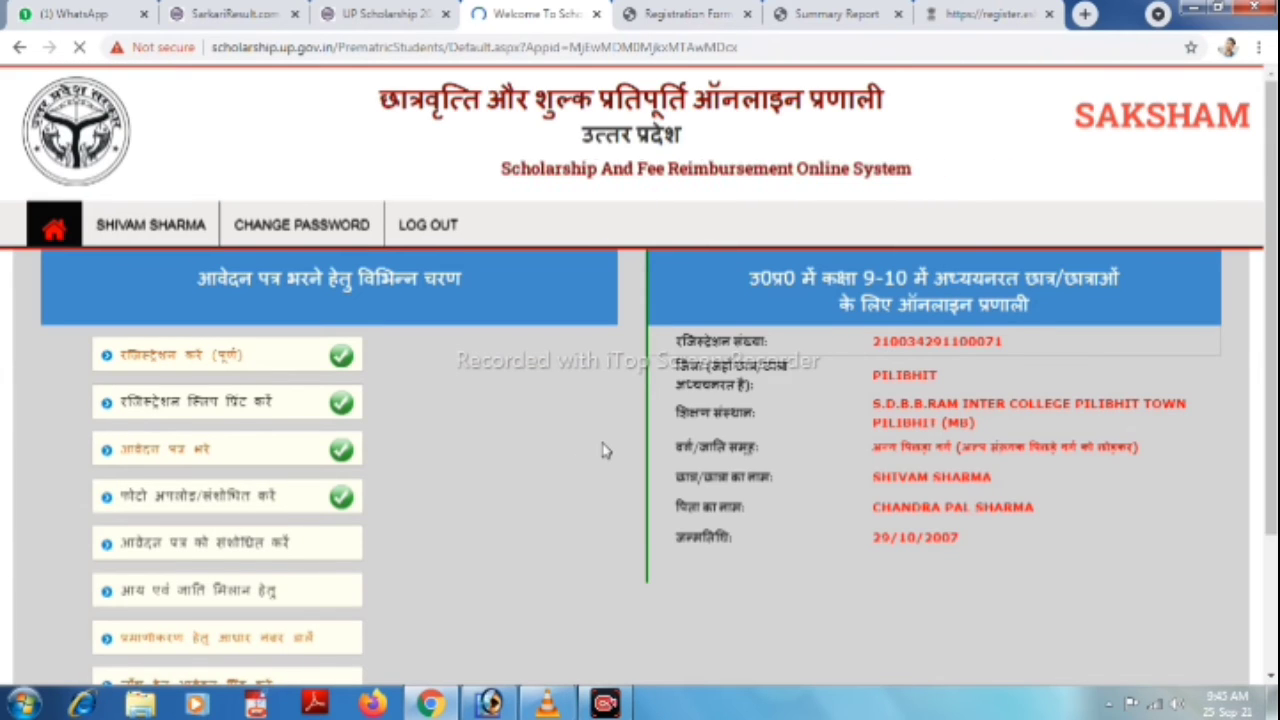
Enter the income certificate application and certificate numbers with captcha 96823 and submit them.
scroll(575, 449, "down", 1)
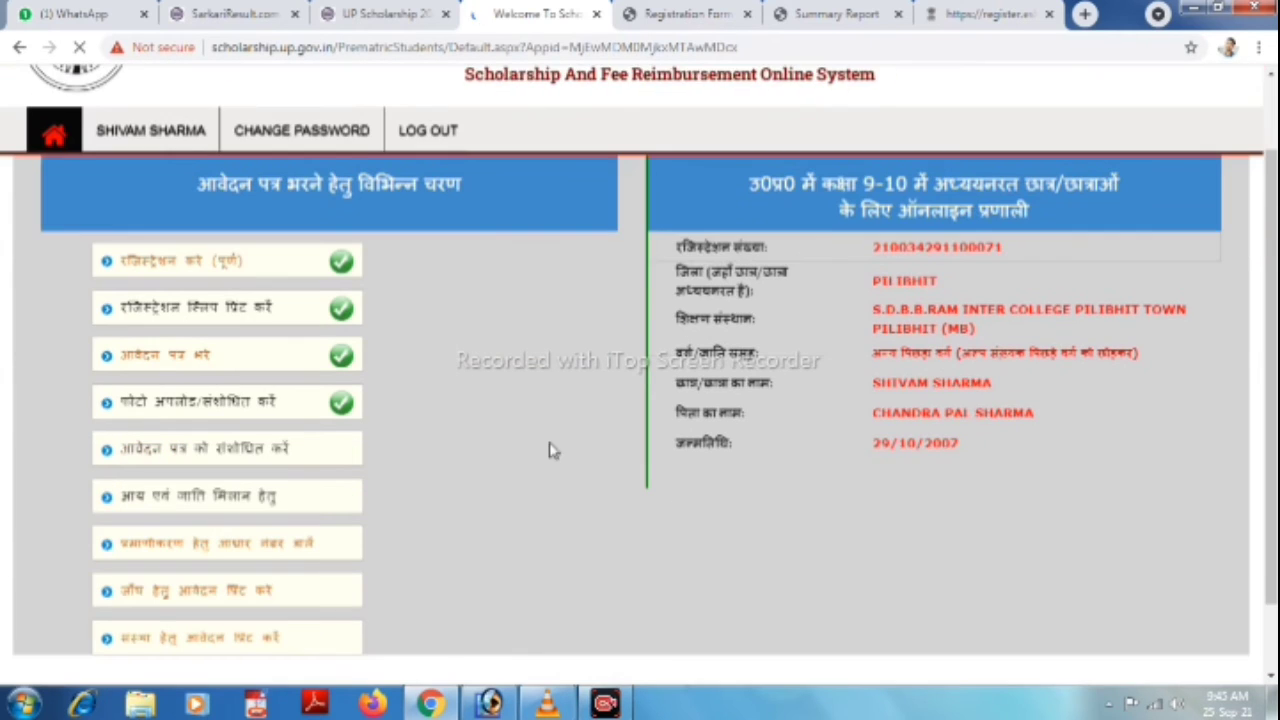
left_click(170, 502)
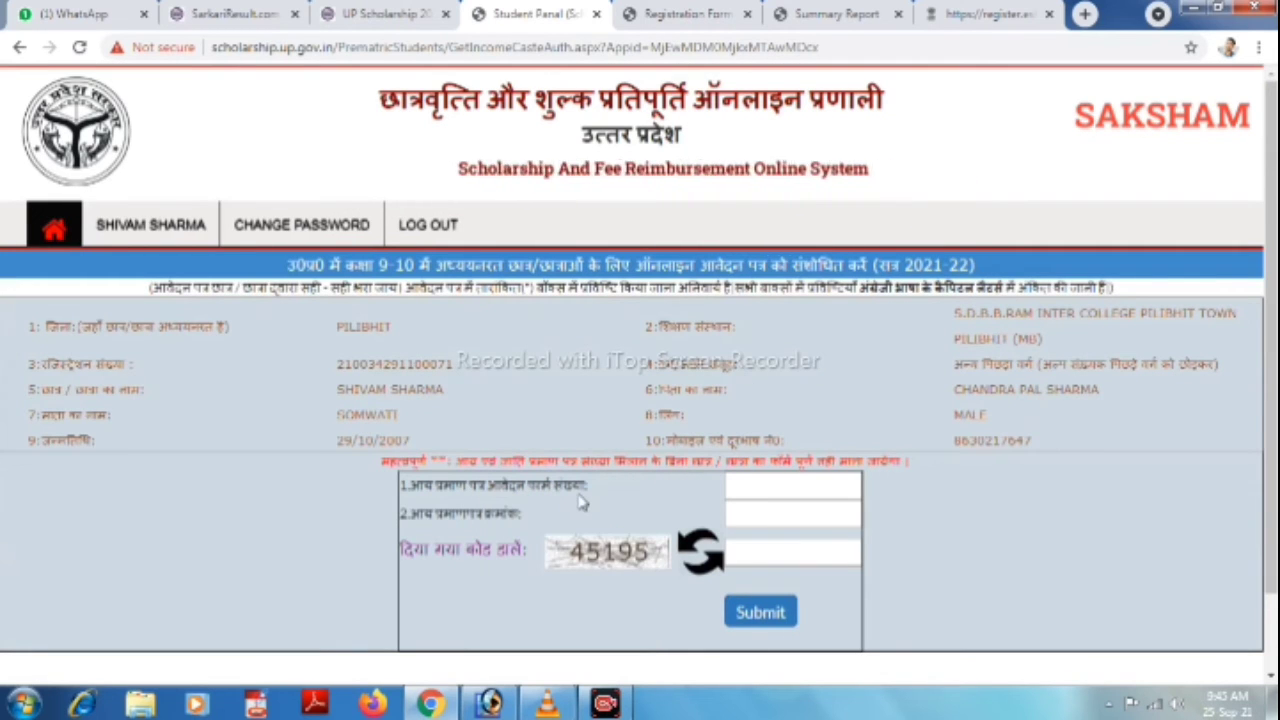
left_click(786, 481)
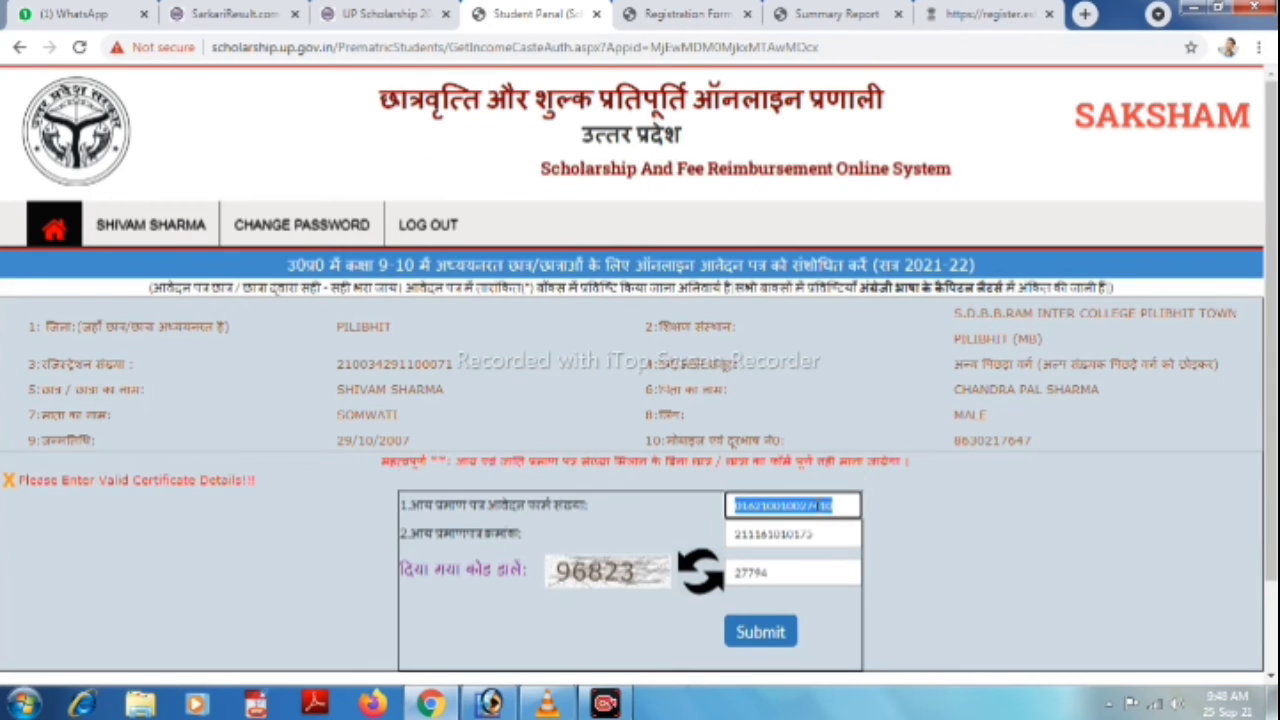
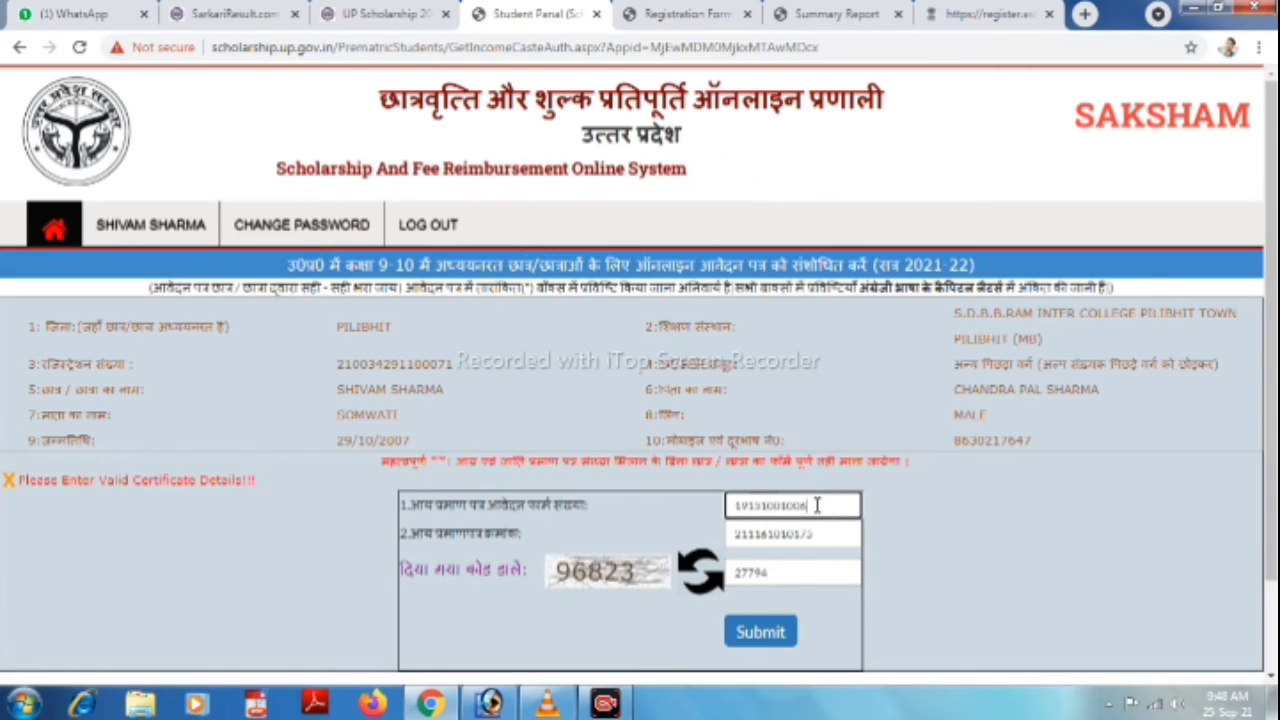
key("Tab")
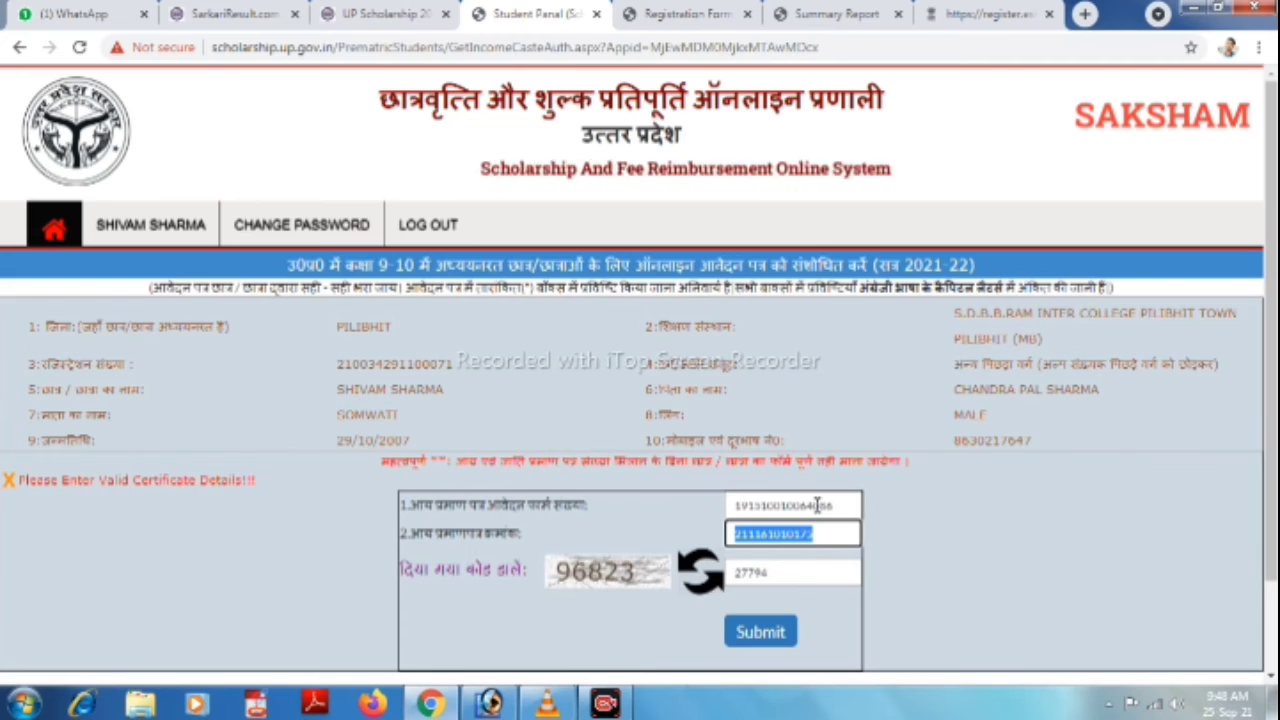
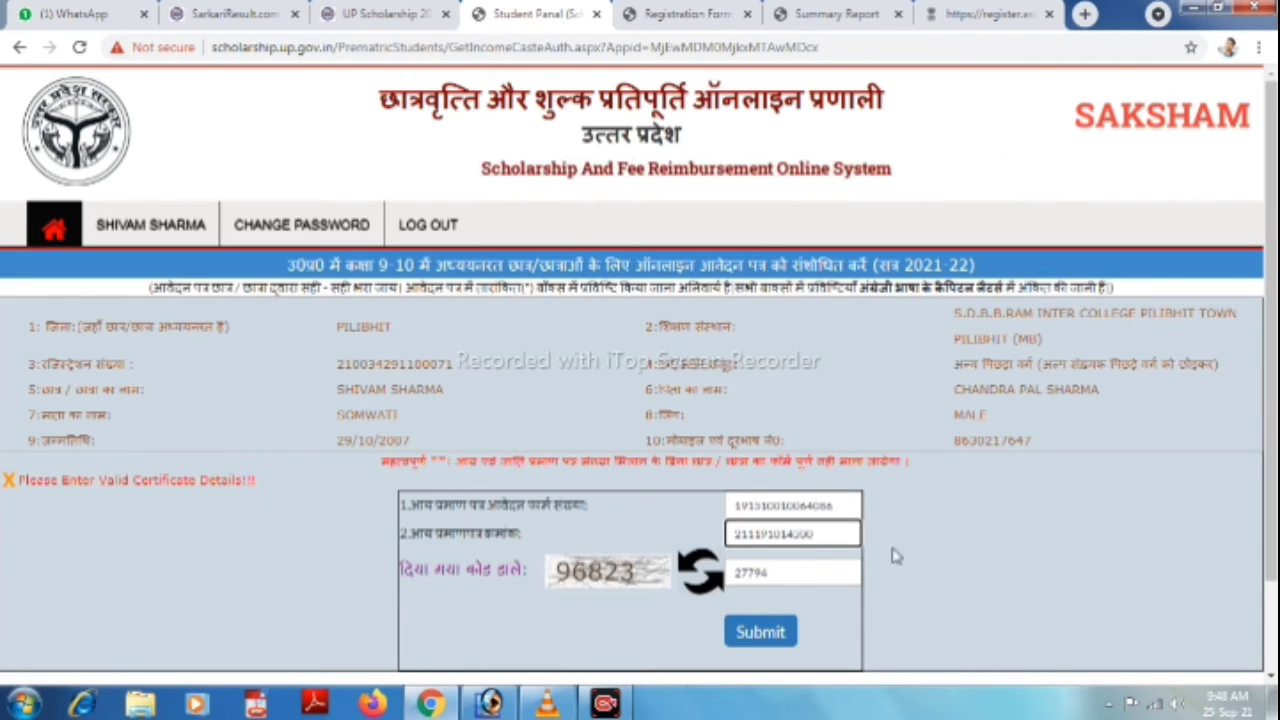
key("Tab")
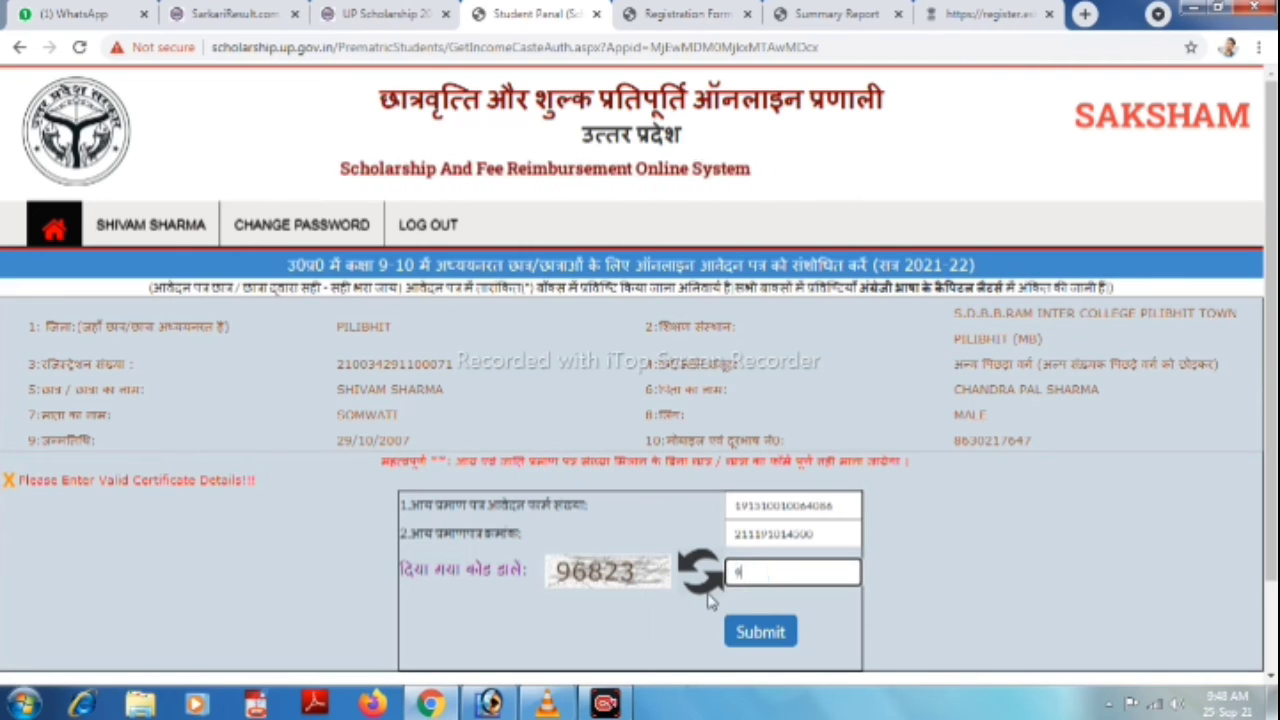
type("96823")
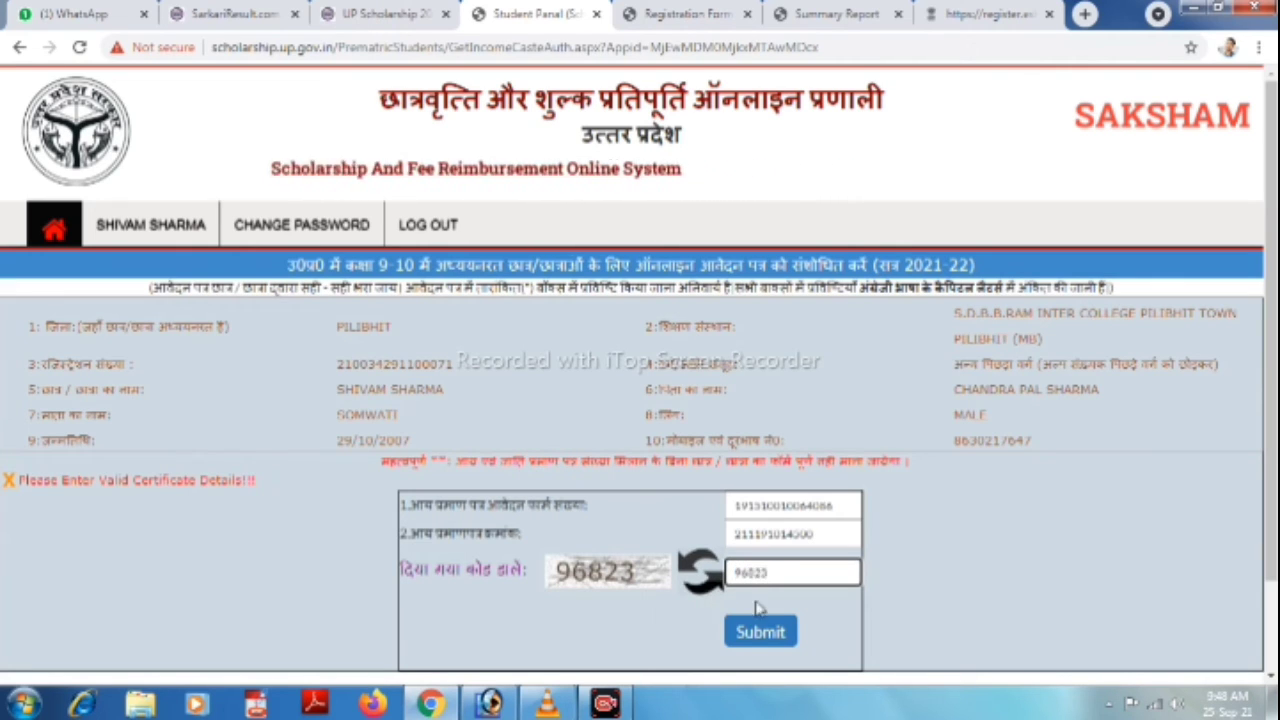
left_click(743, 633)
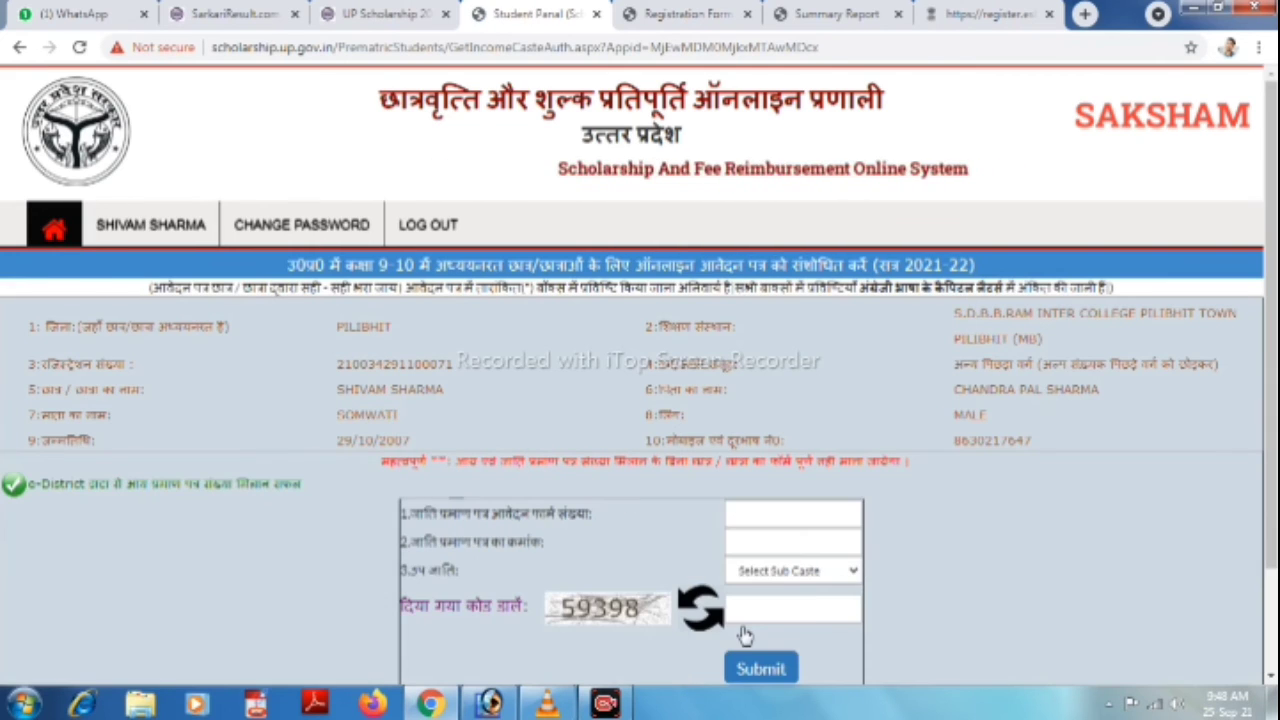
Enter the caste certificate application number and certificate number.
left_click(790, 514)
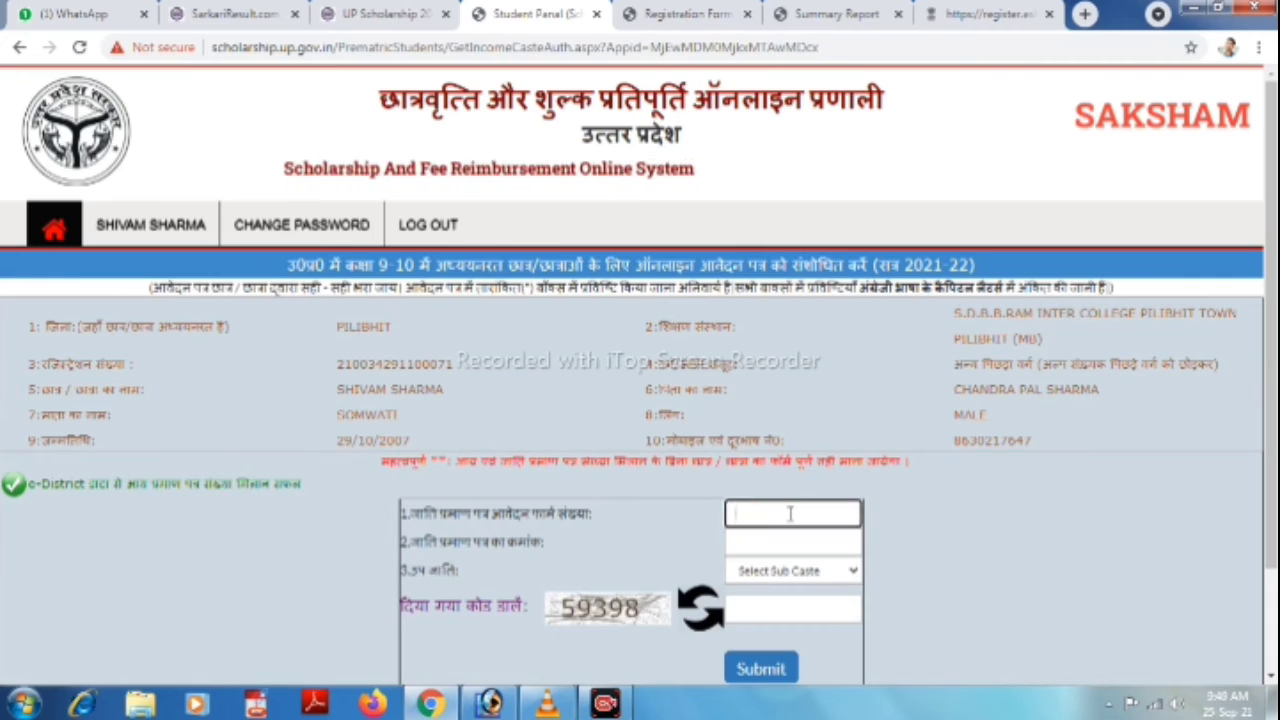
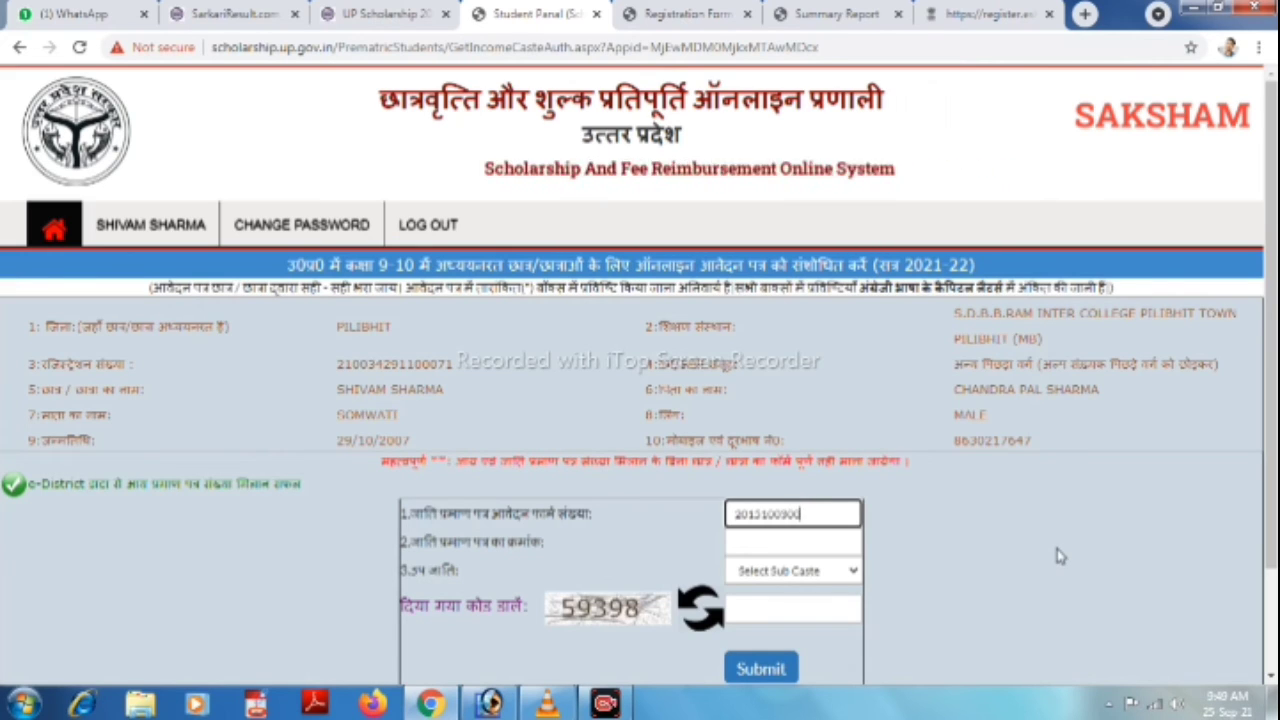
key("Tab")
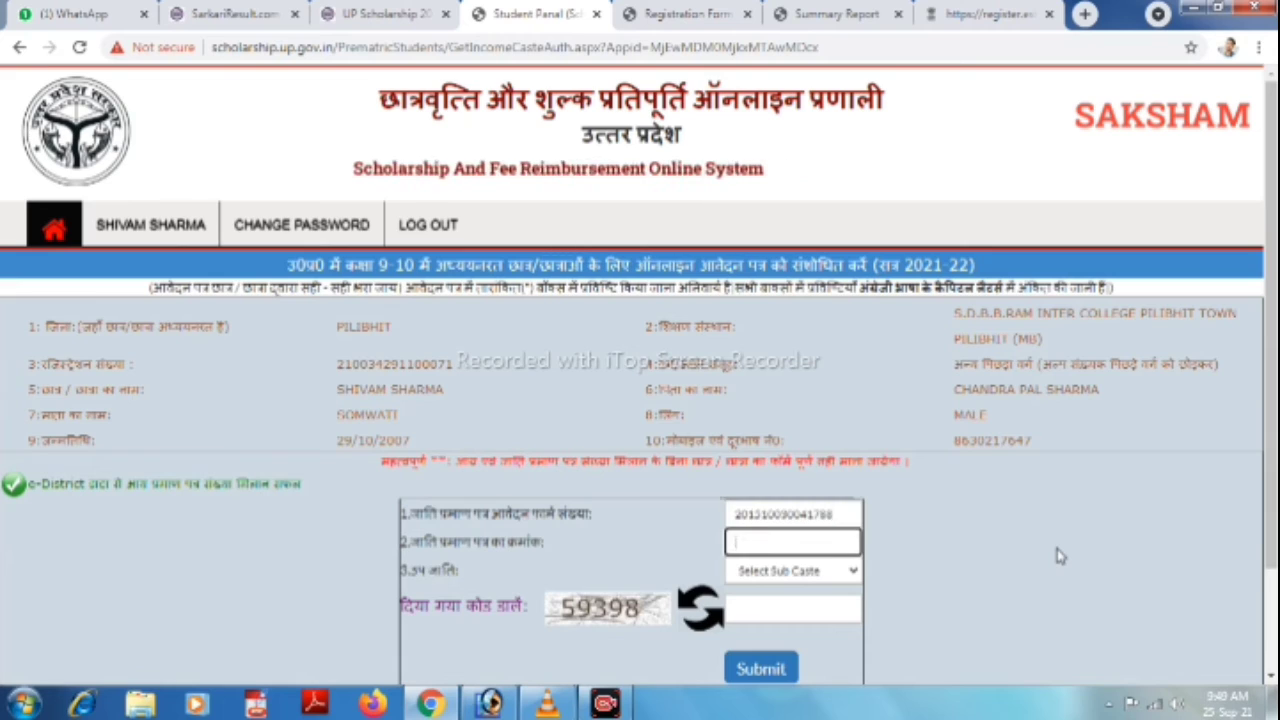
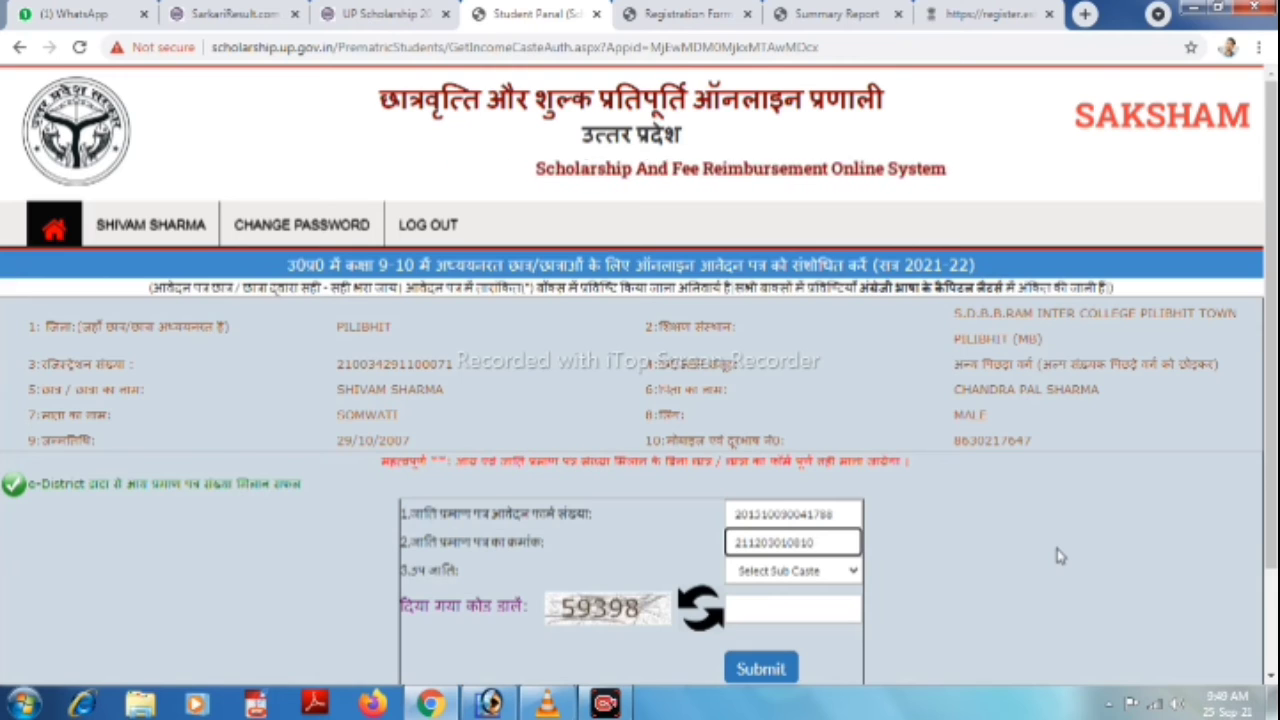
key("Tab")
key("Tab")
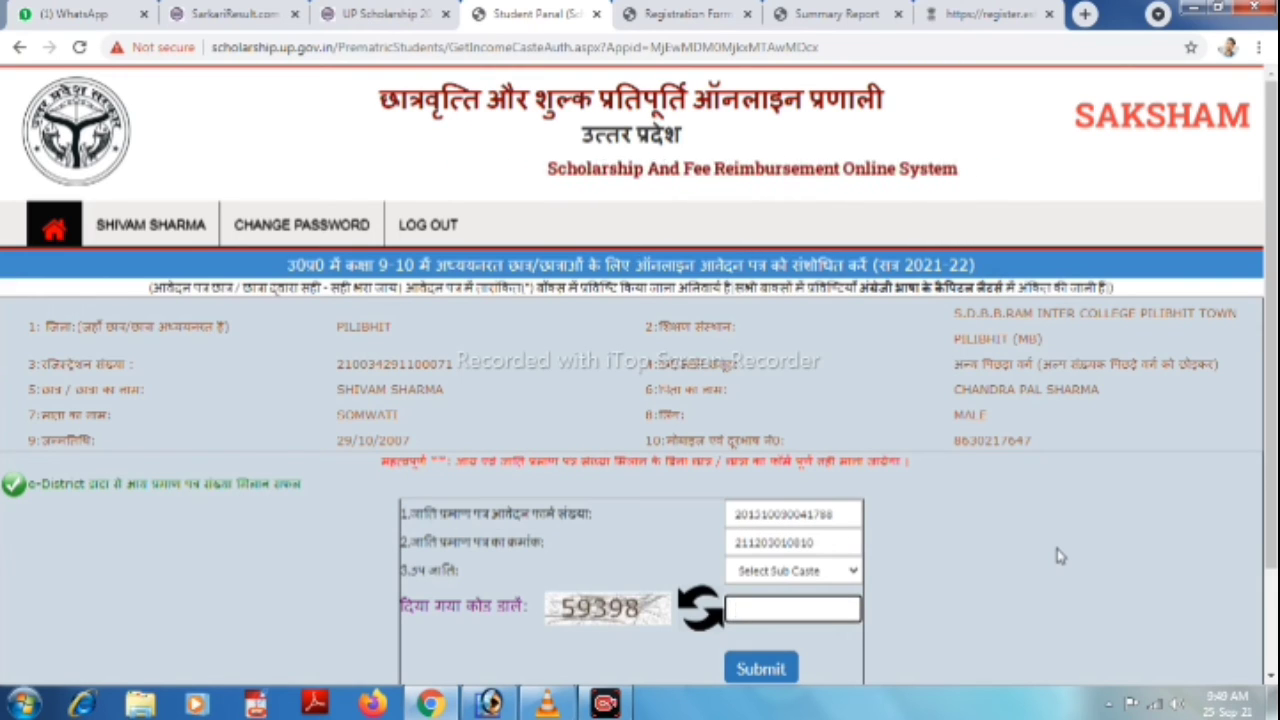
Select sub-caste BADAI, enter captcha 59398, and submit the caste details.
left_click(790, 571)
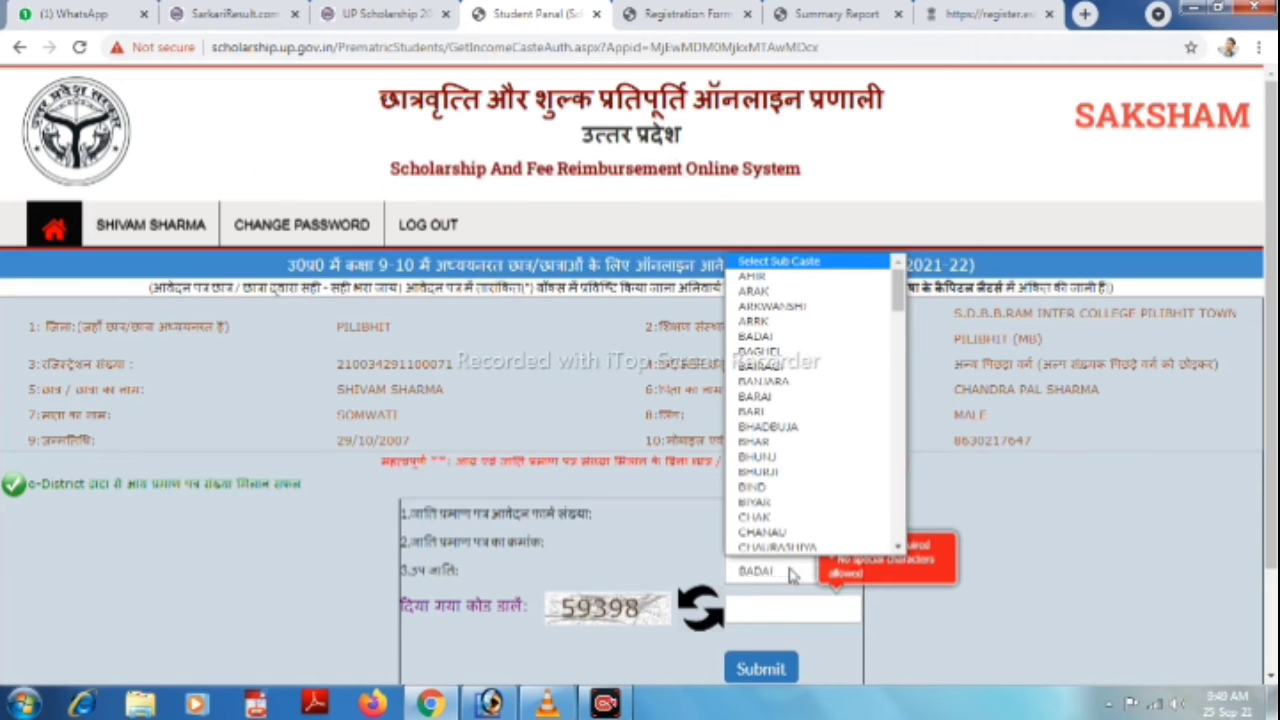
key("b")
key("Return")
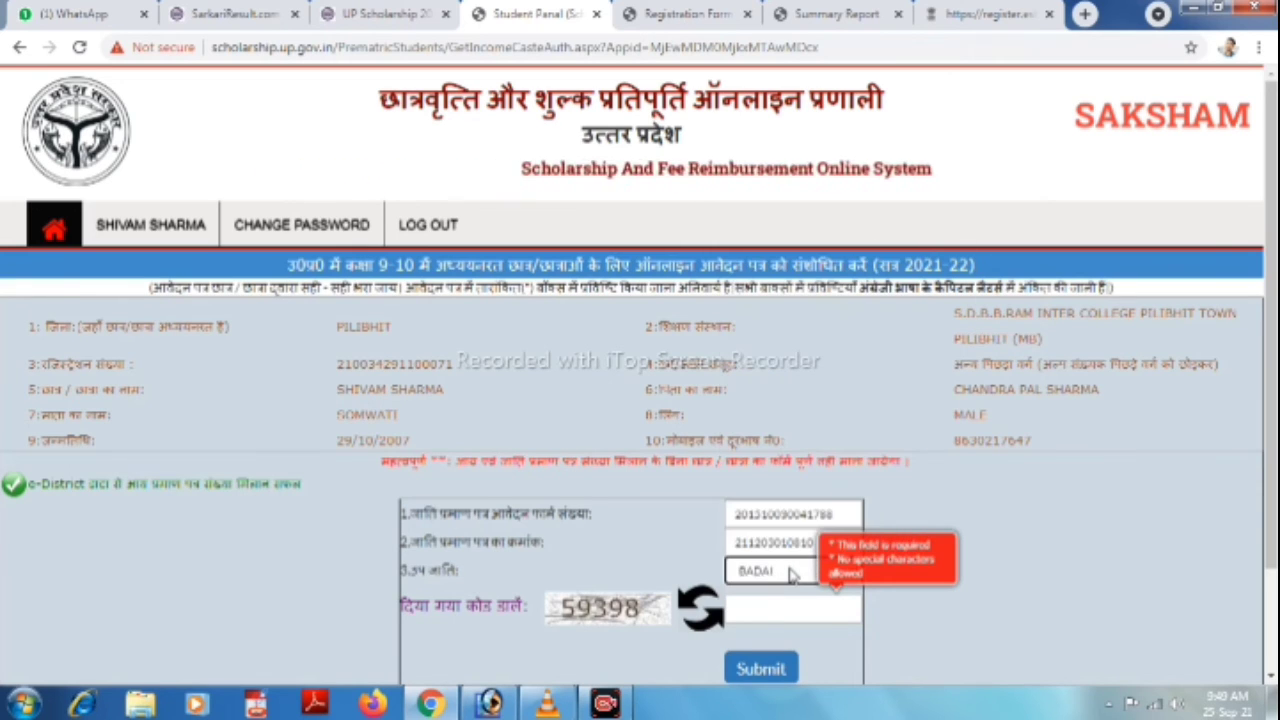
key("shift+Tab")
key("shift+Tab")
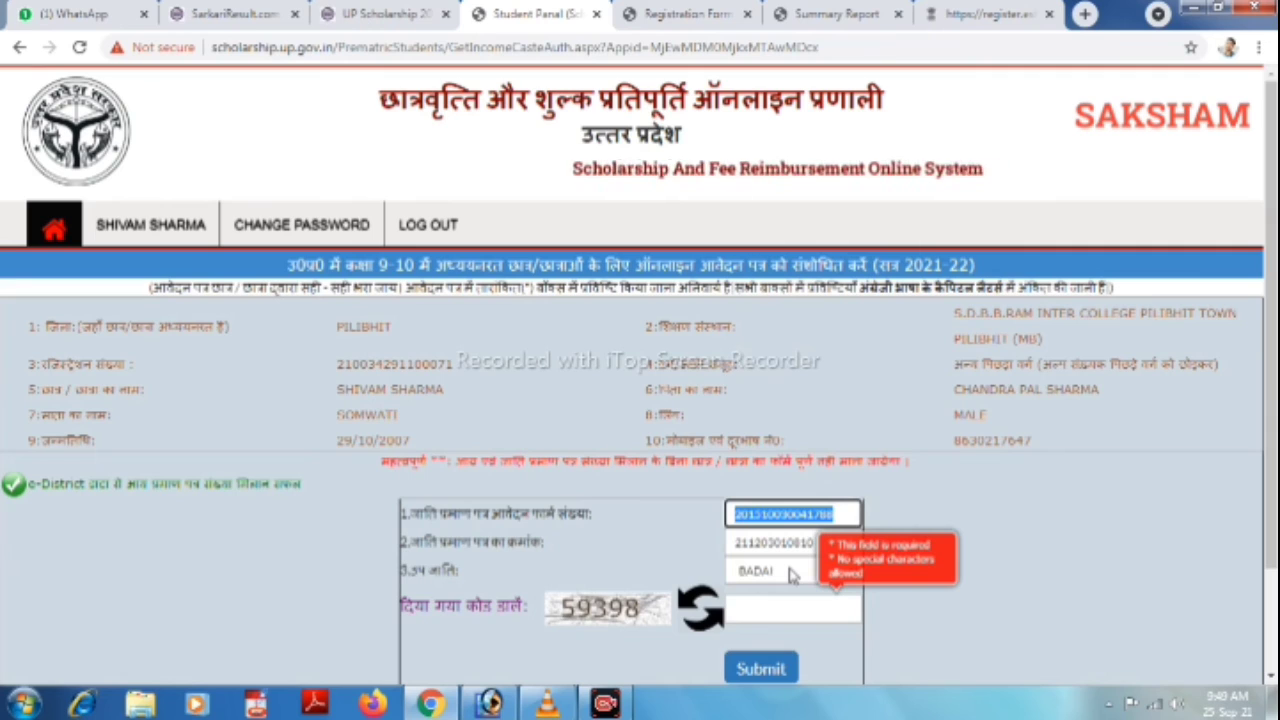
key("Tab")
key("Tab")
key("Tab")
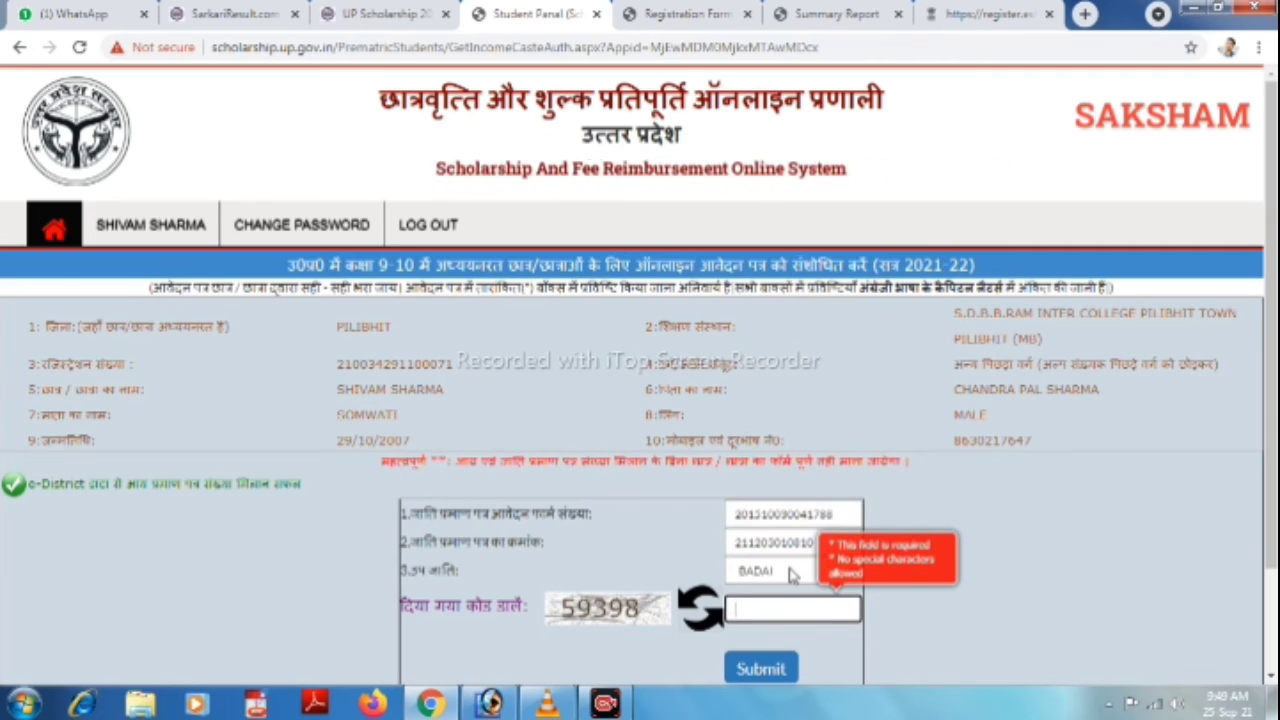
type("5939")
key("BackSpace")
key("BackSpace")
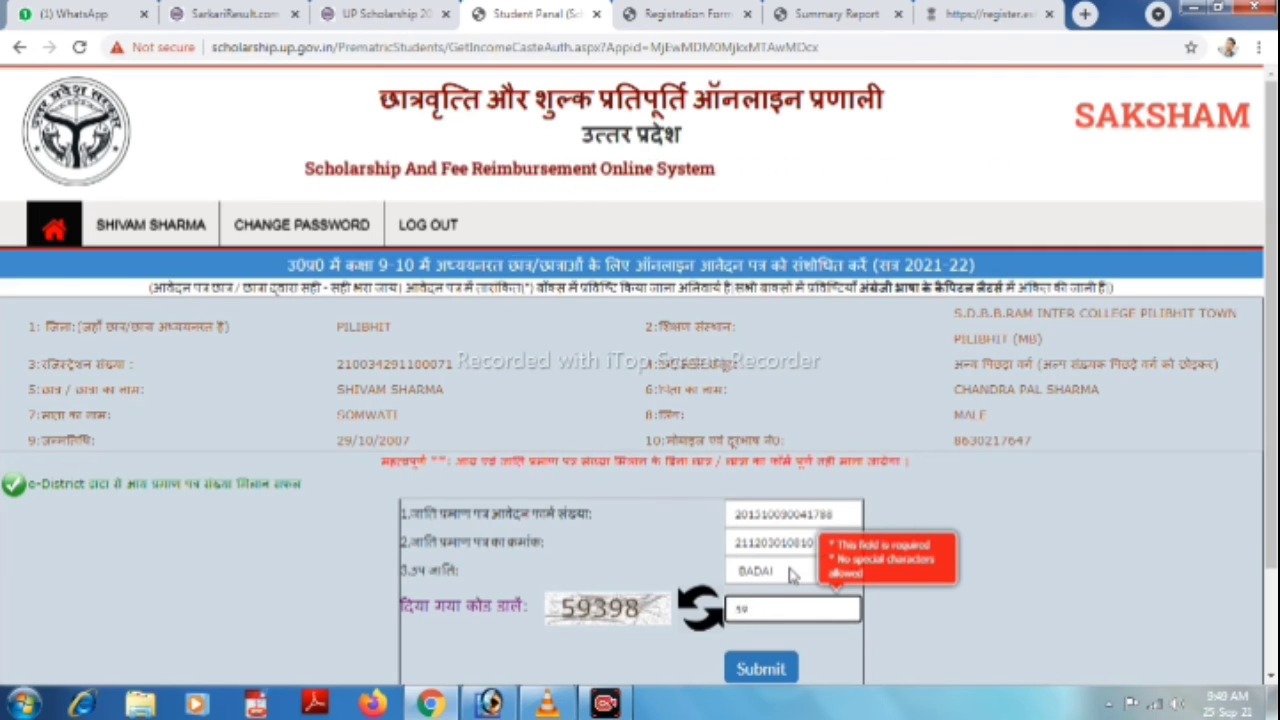
key("BackSpace")
key("BackSpace")
type("5939")
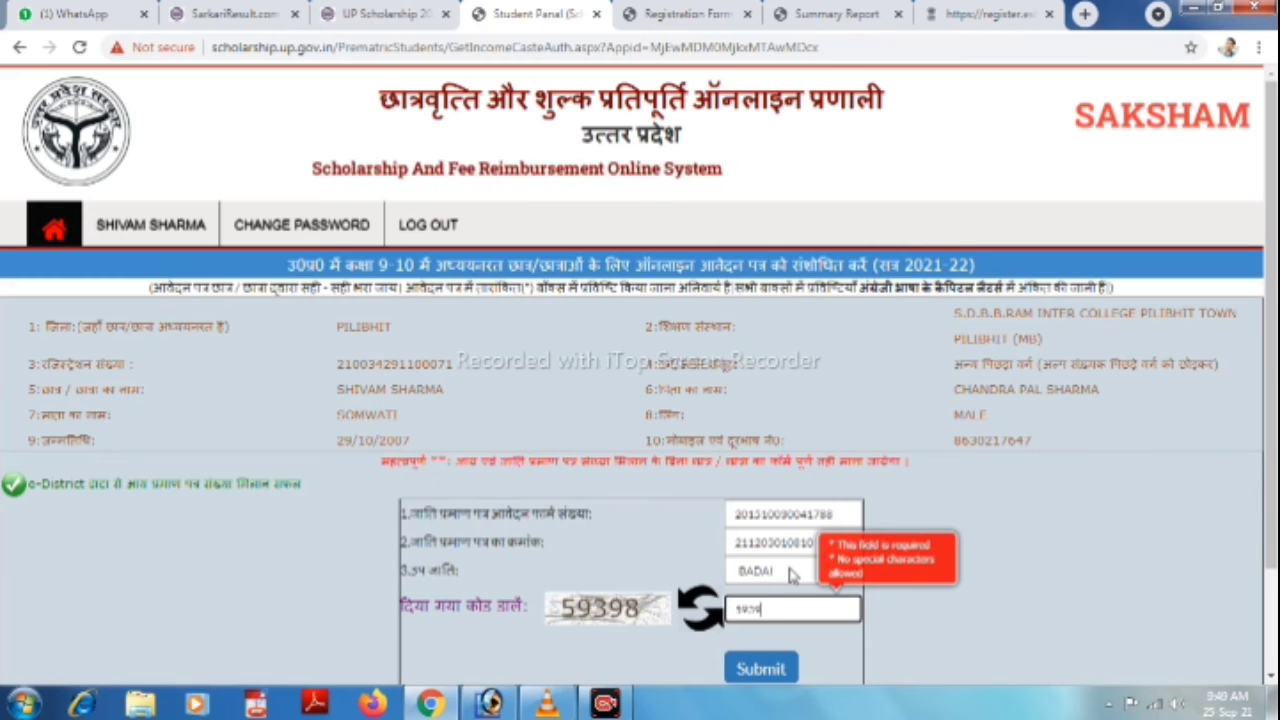
type("8")
scroll(790, 575, "down", 1)
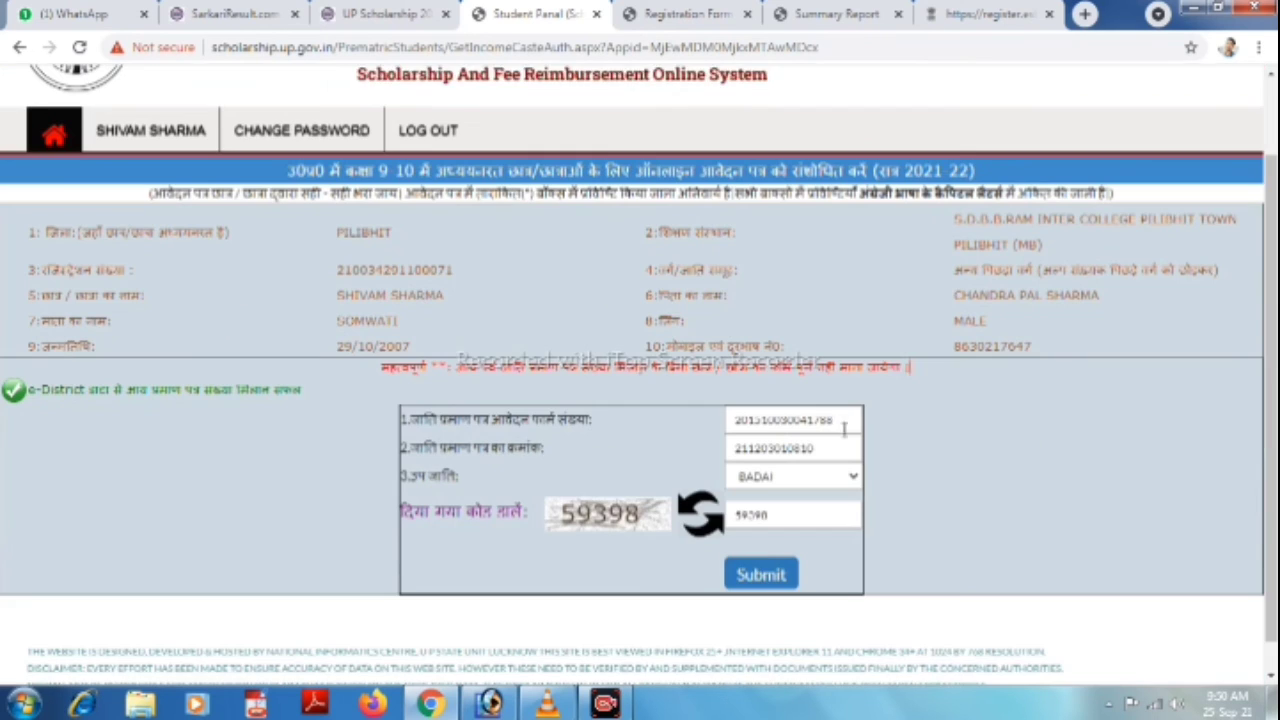
left_click(762, 576)
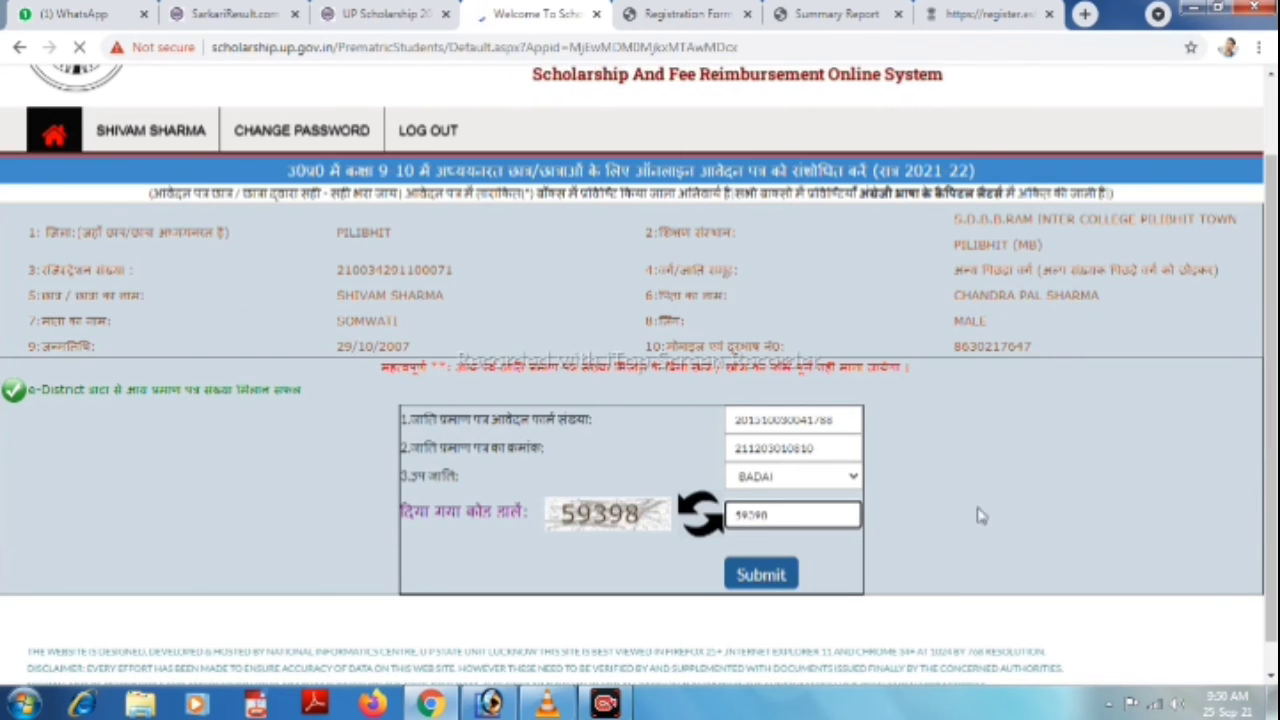
Enter and confirm the student's Aadhaar number, give consent, and verify with captcha 14676.
scroll(580, 527, "down", 1)
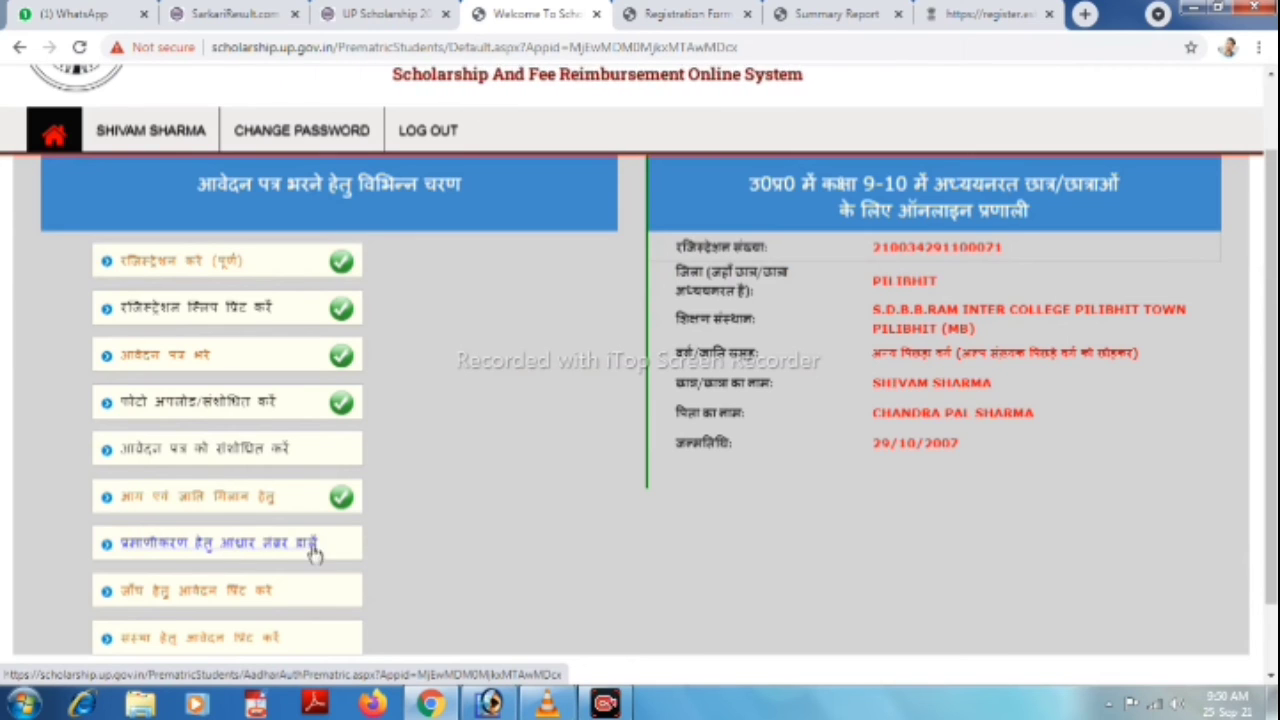
left_click(161, 546)
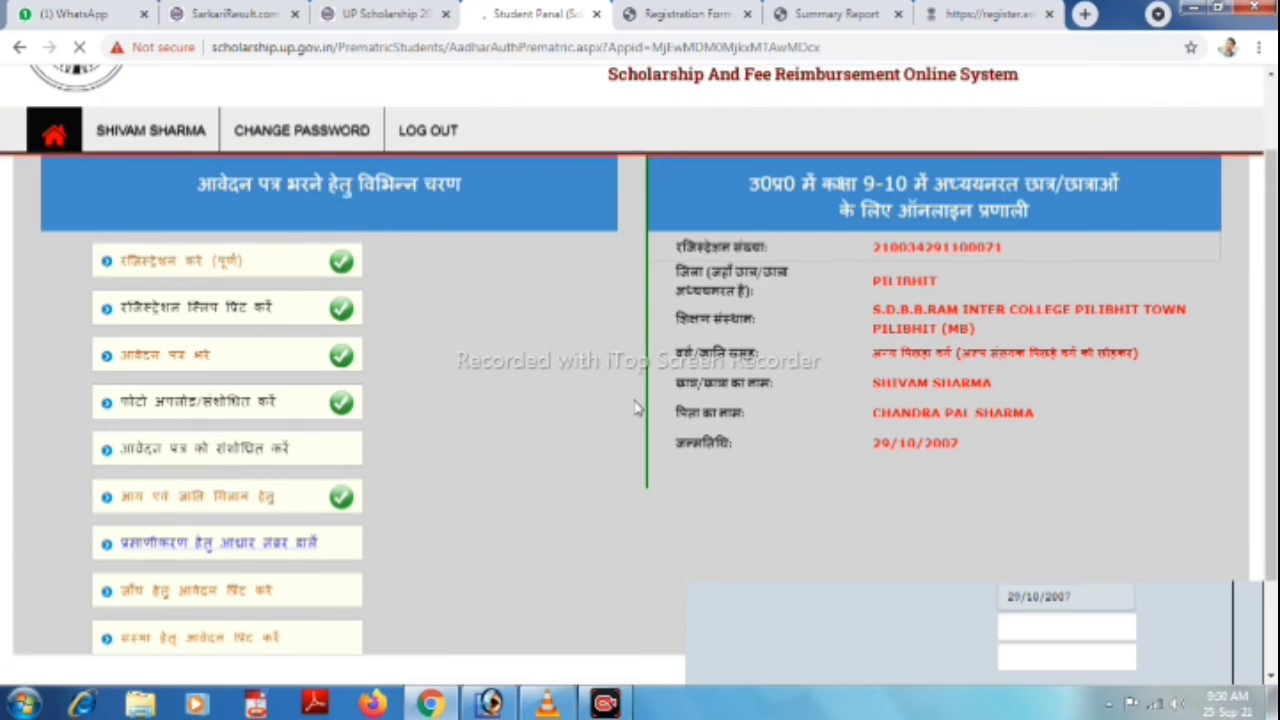
scroll(1000, 400, "down", 5)
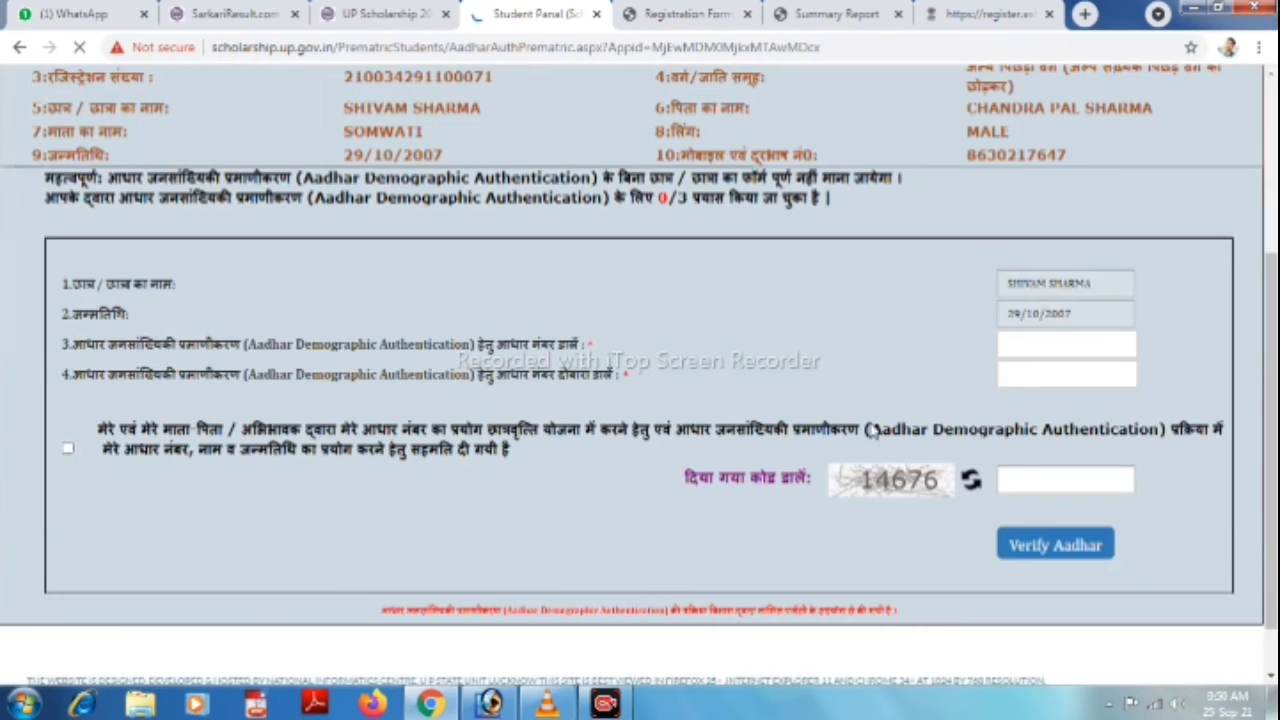
left_click(1034, 353)
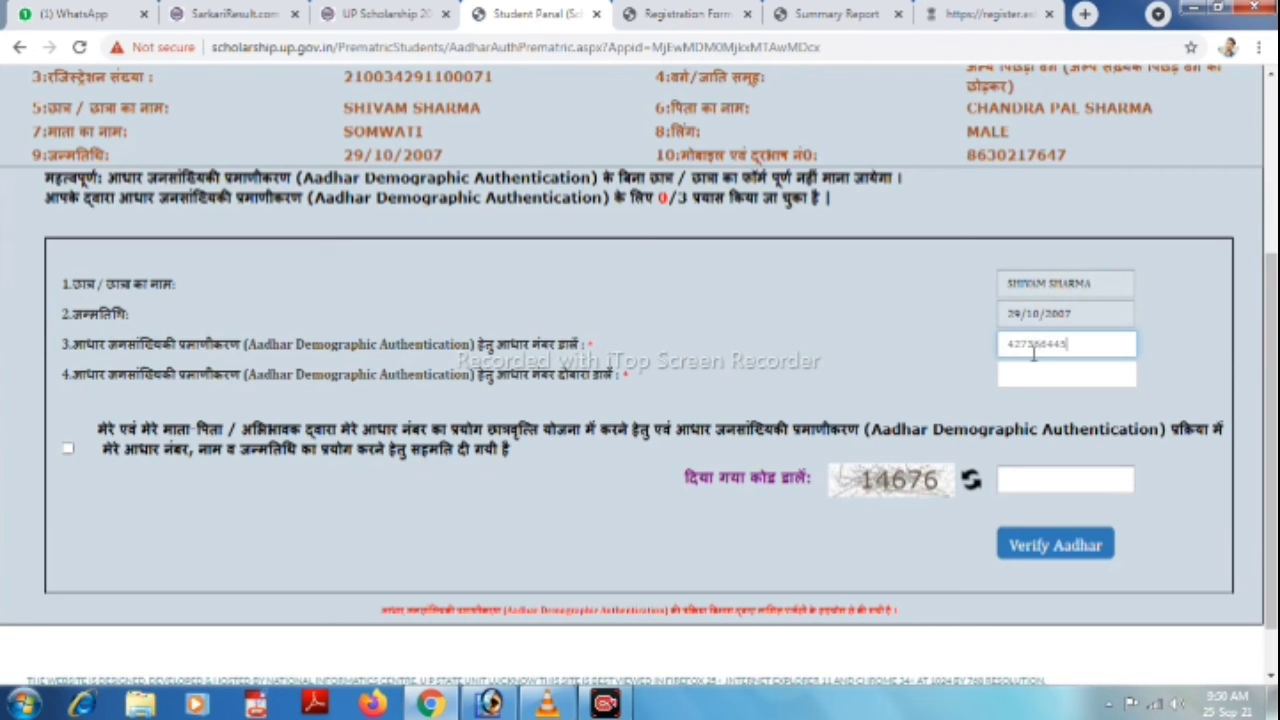
key("Tab")
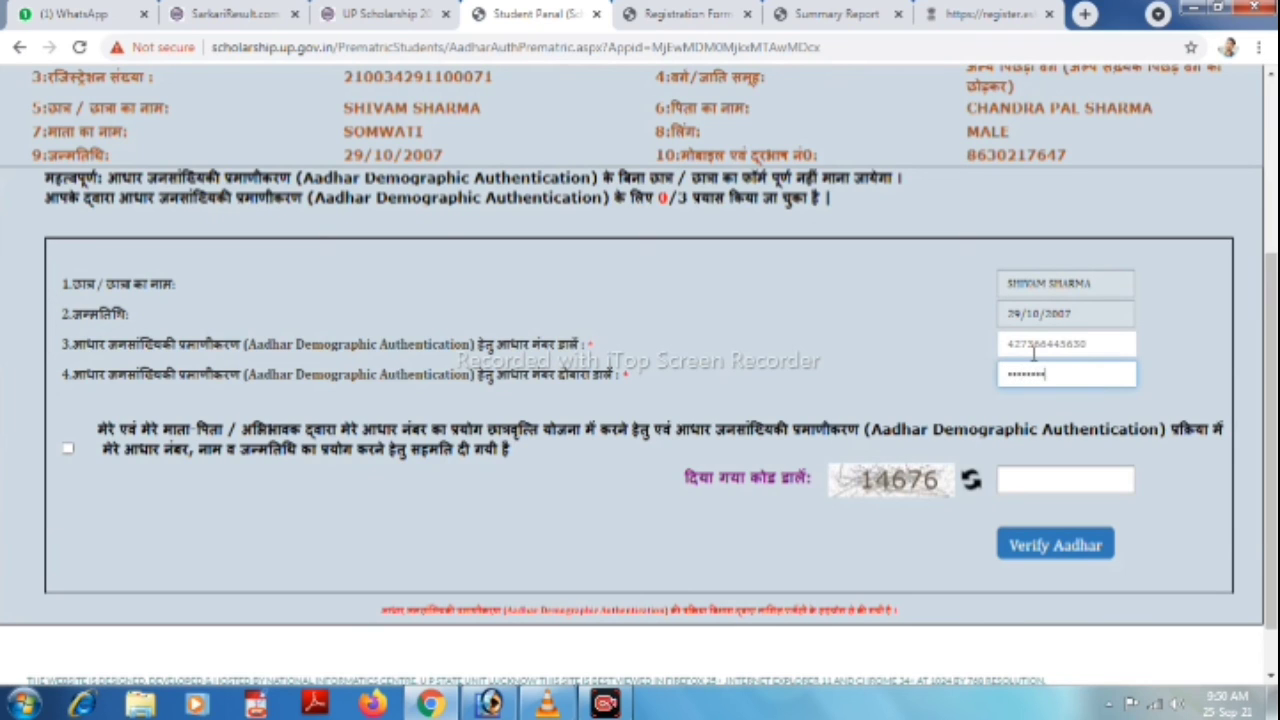
key("Tab")
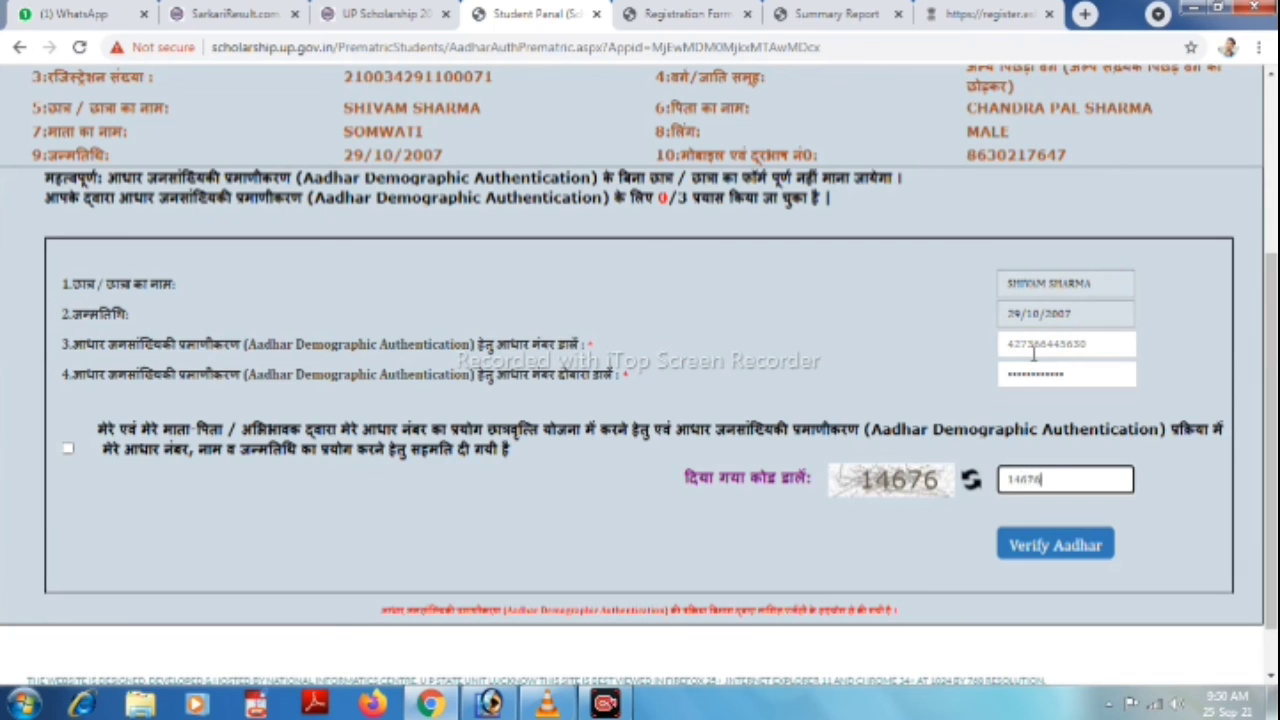
left_click(68, 452)
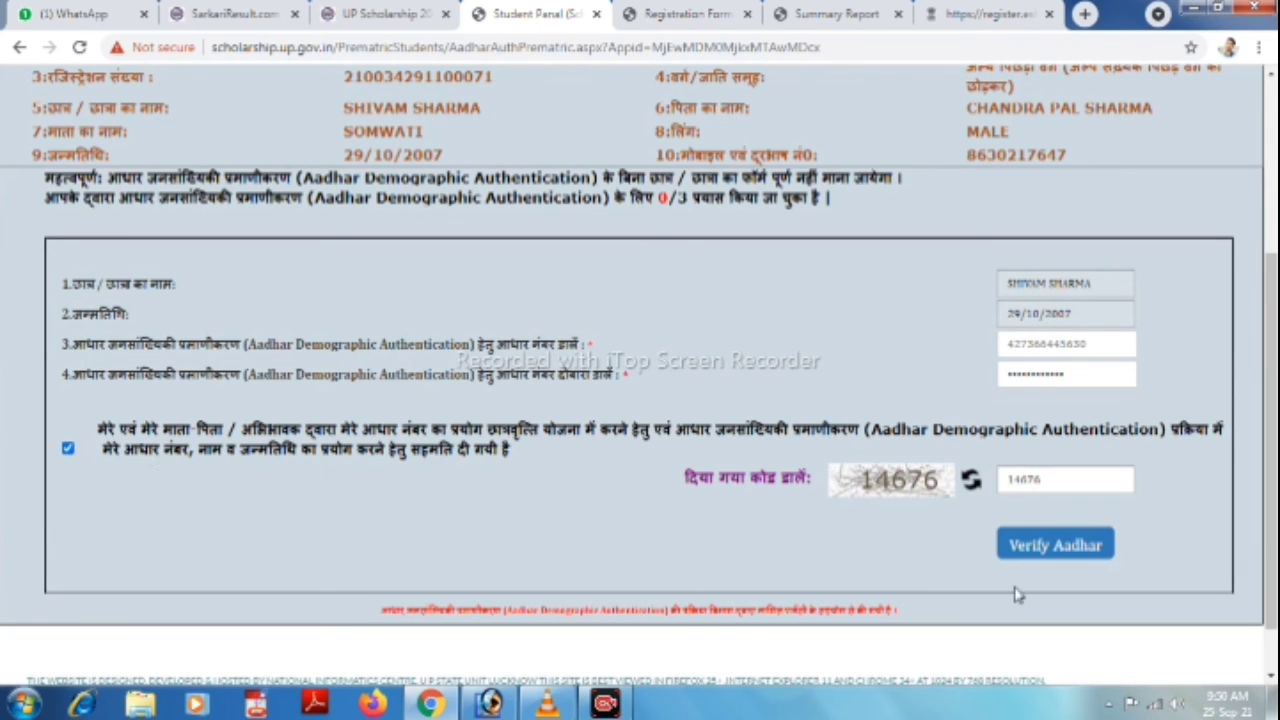
left_click(1092, 563)
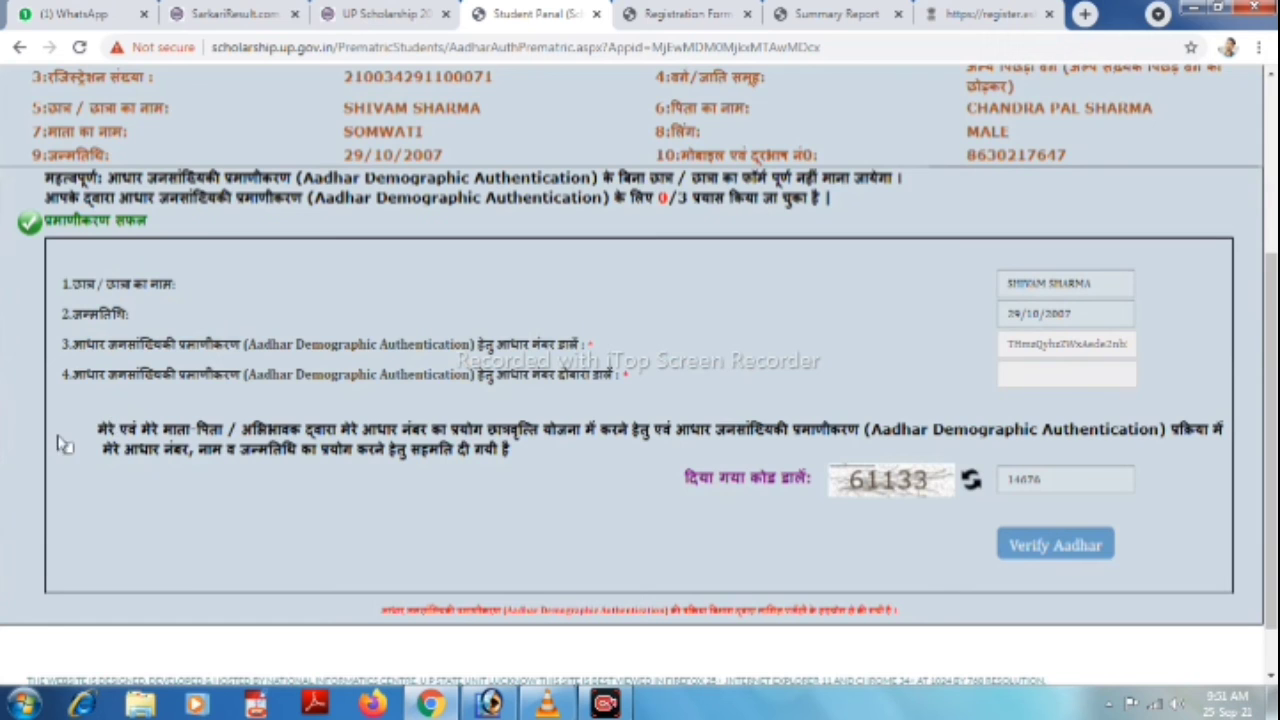
scroll(85, 452, "up", 3)
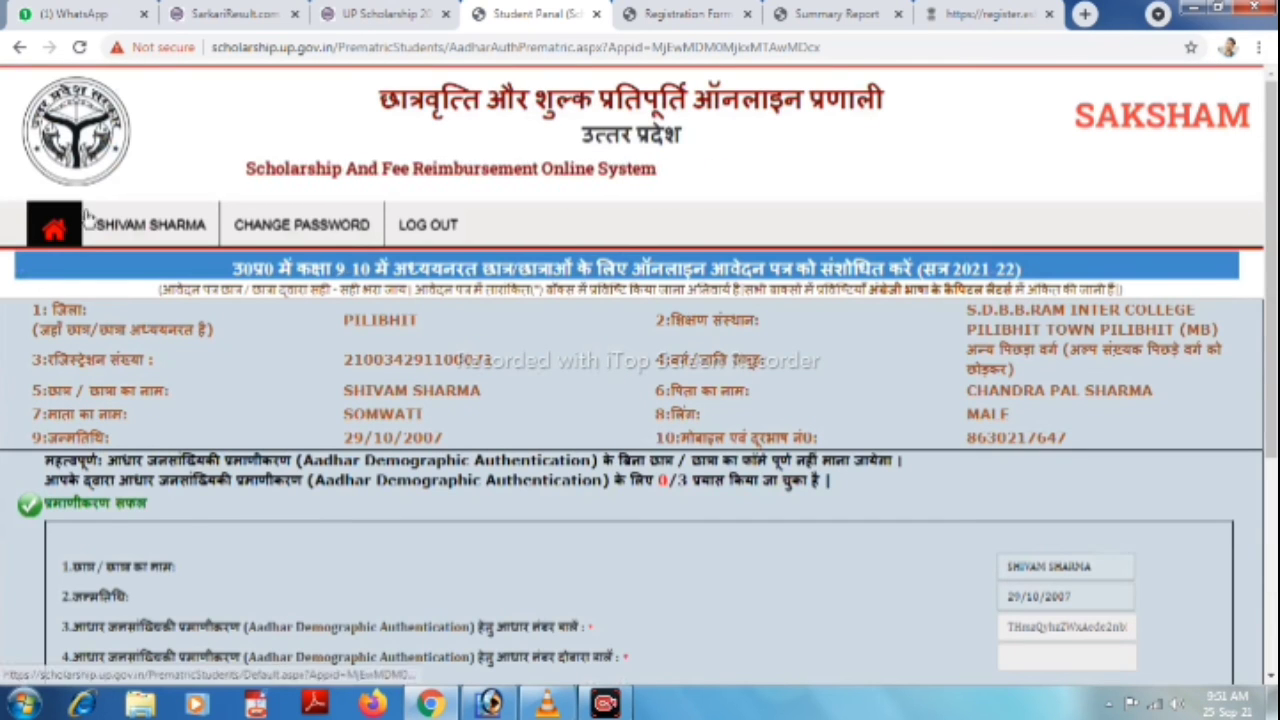
Return to the student home page, review the summary report, and start printing it.
left_click(47, 230)
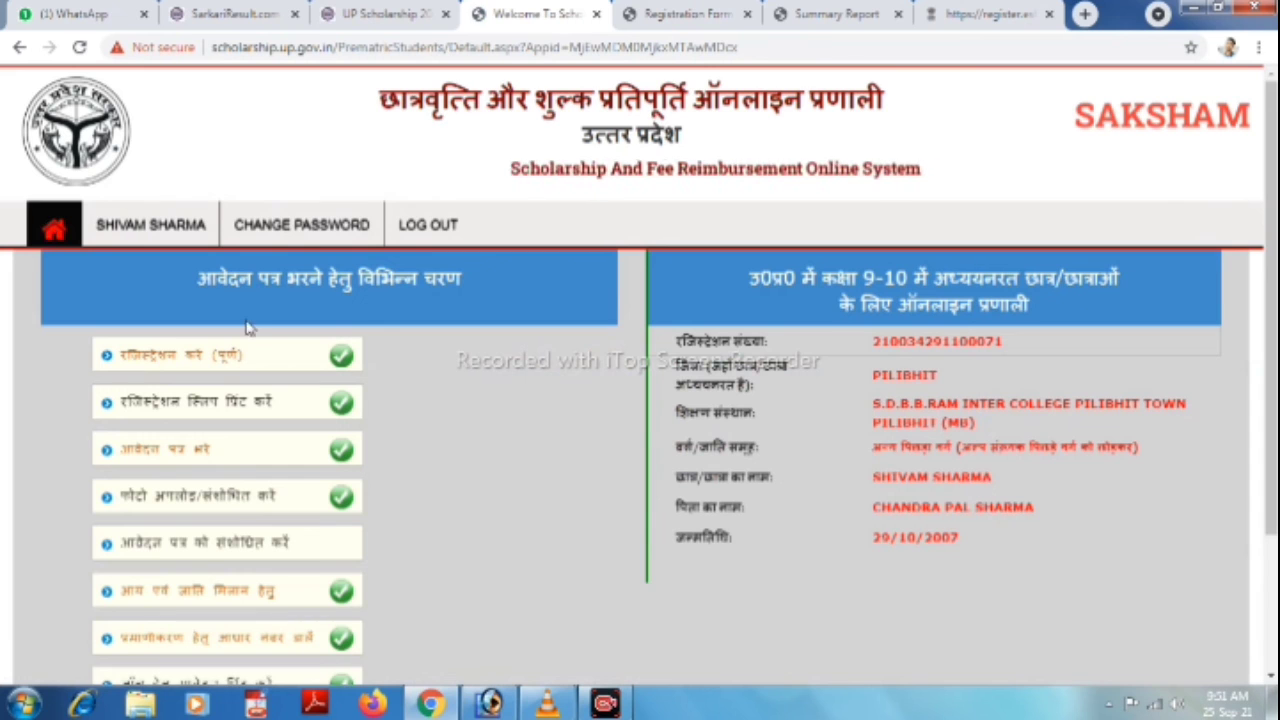
scroll(420, 410, "down", 3)
scroll(482, 446, "up", 1)
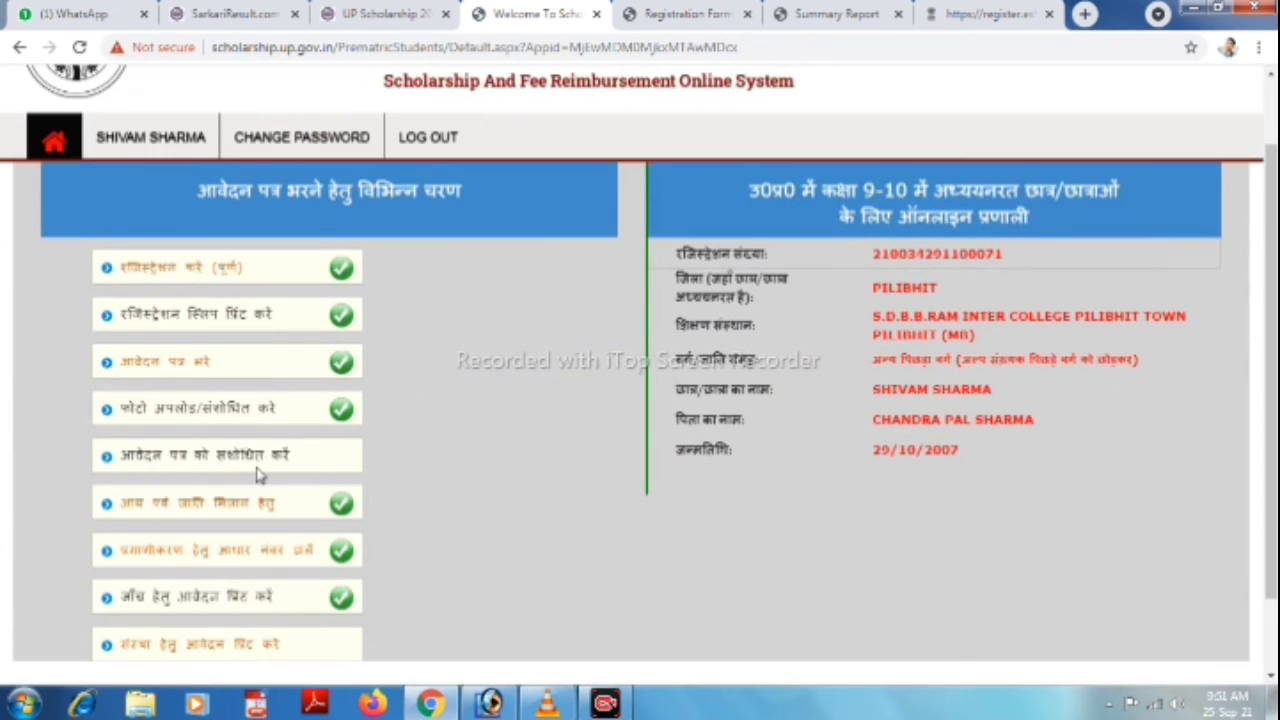
scroll(460, 494, "down", 1)
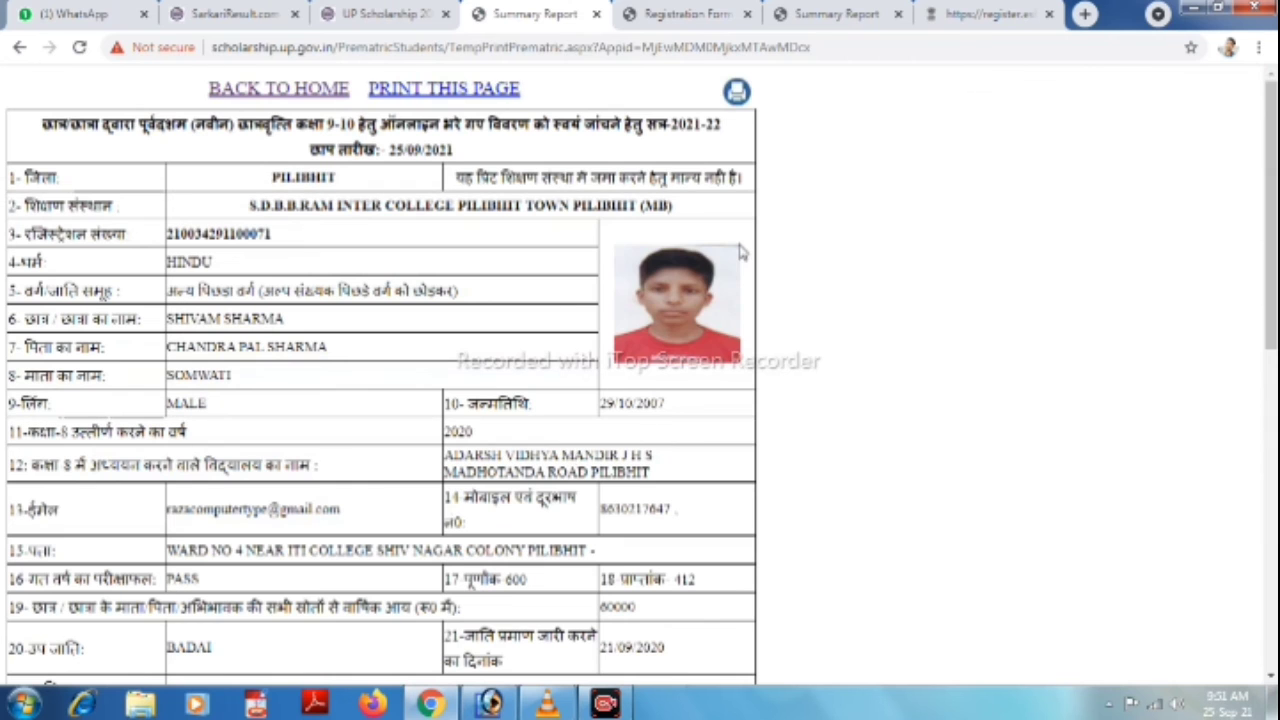
scroll(690, 337, "down", 8)
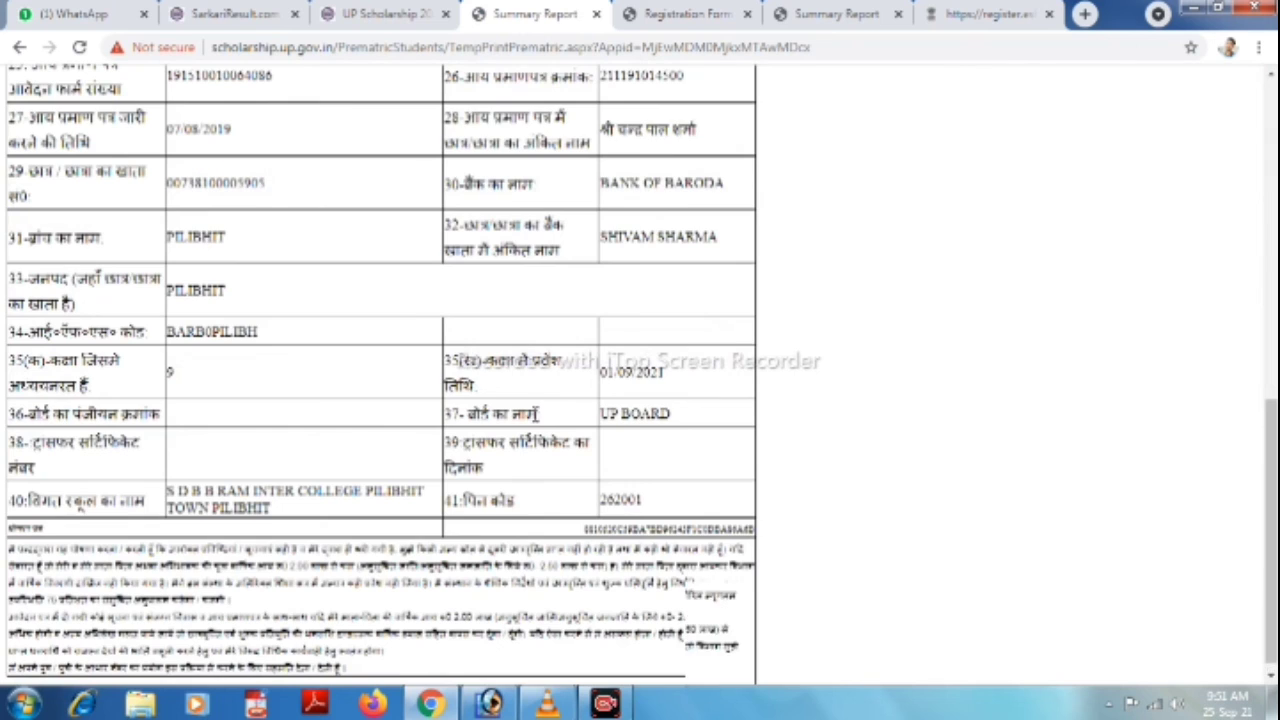
scroll(512, 252, "up", 8)
scroll(512, 252, "up", 1)
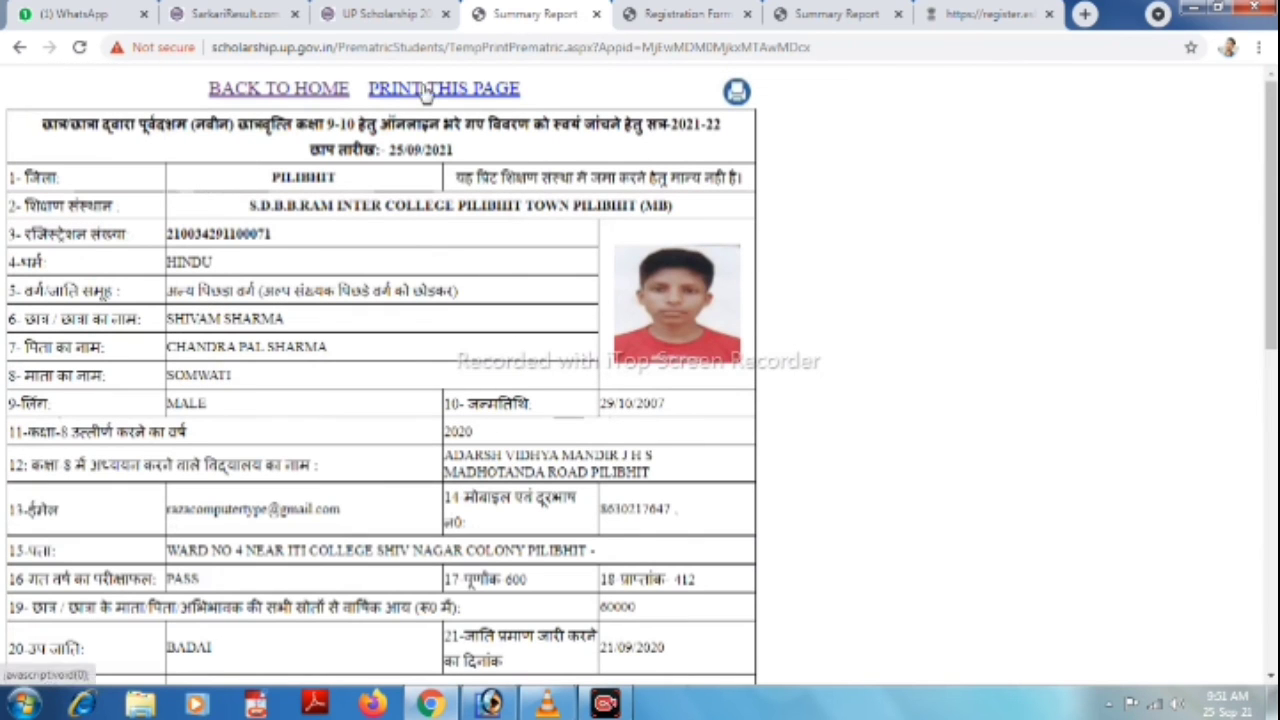
left_click(425, 90)
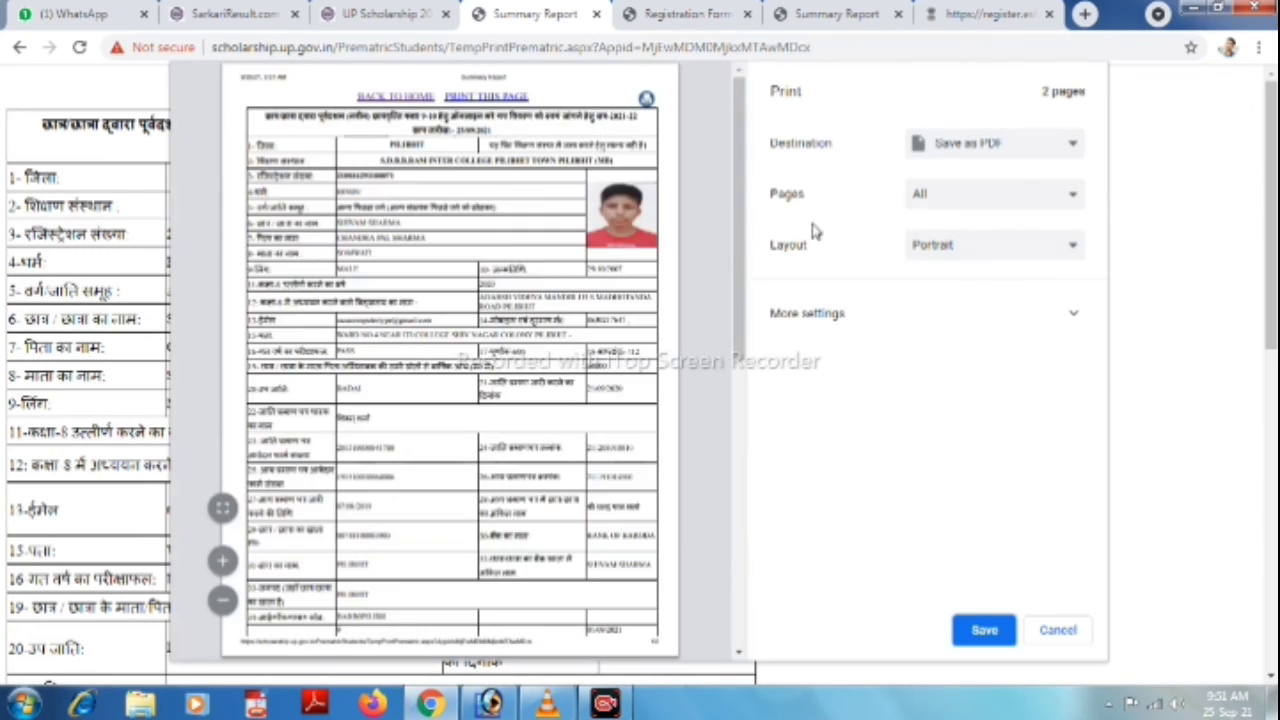
Switch the paper size to A4 and save the two-page report as a PDF.
scroll(537, 309, "down", 5)
scroll(560, 300, "up", 5)
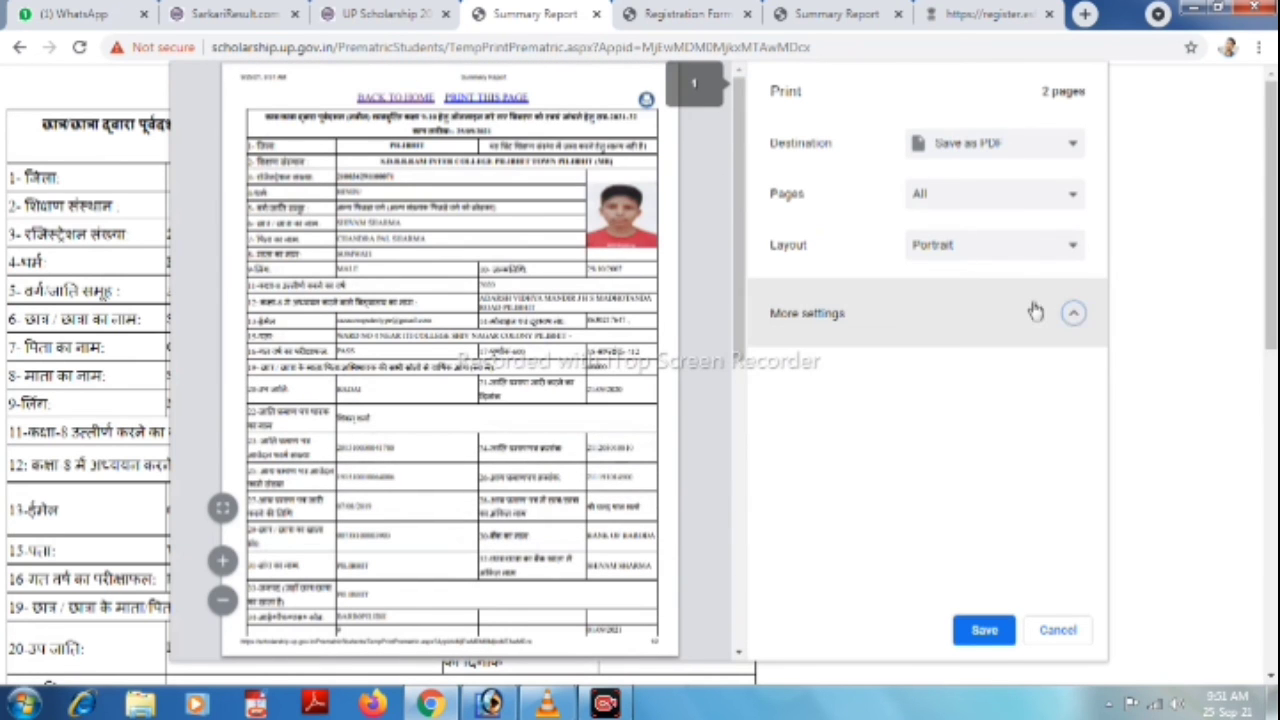
left_click(1035, 311)
scroll(917, 414, "down", 1)
left_click(1000, 300)
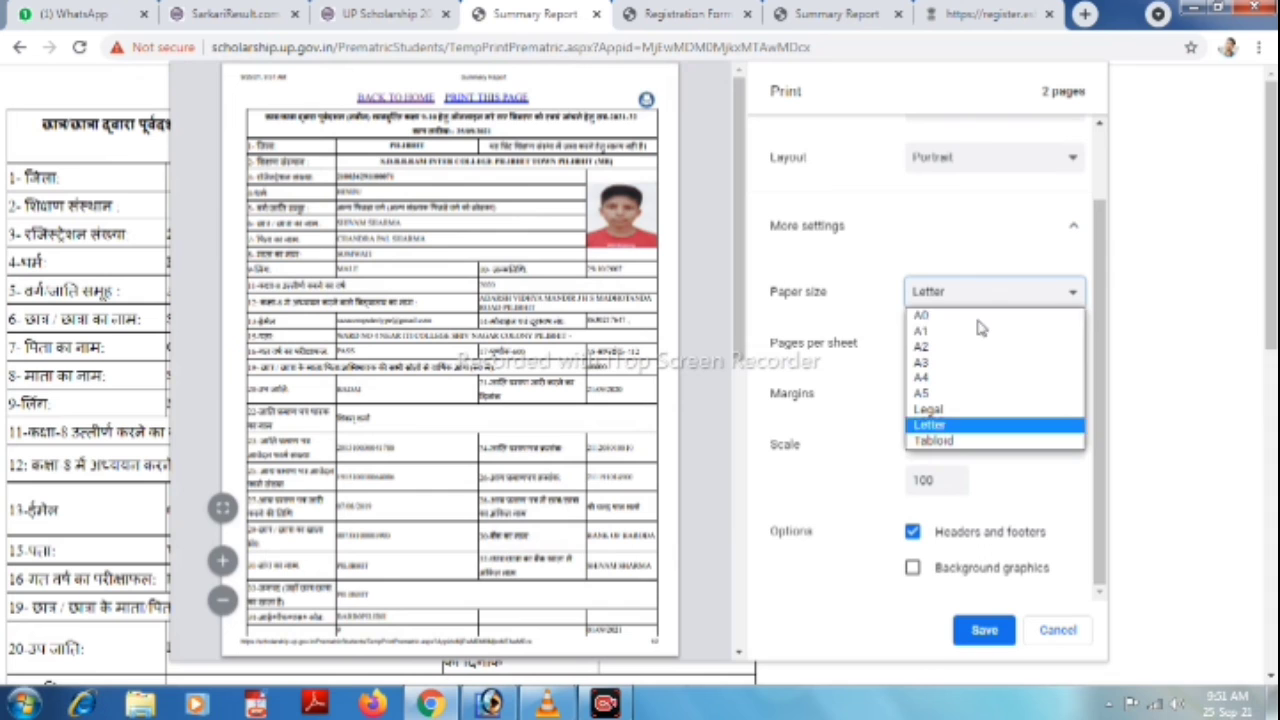
left_click(925, 377)
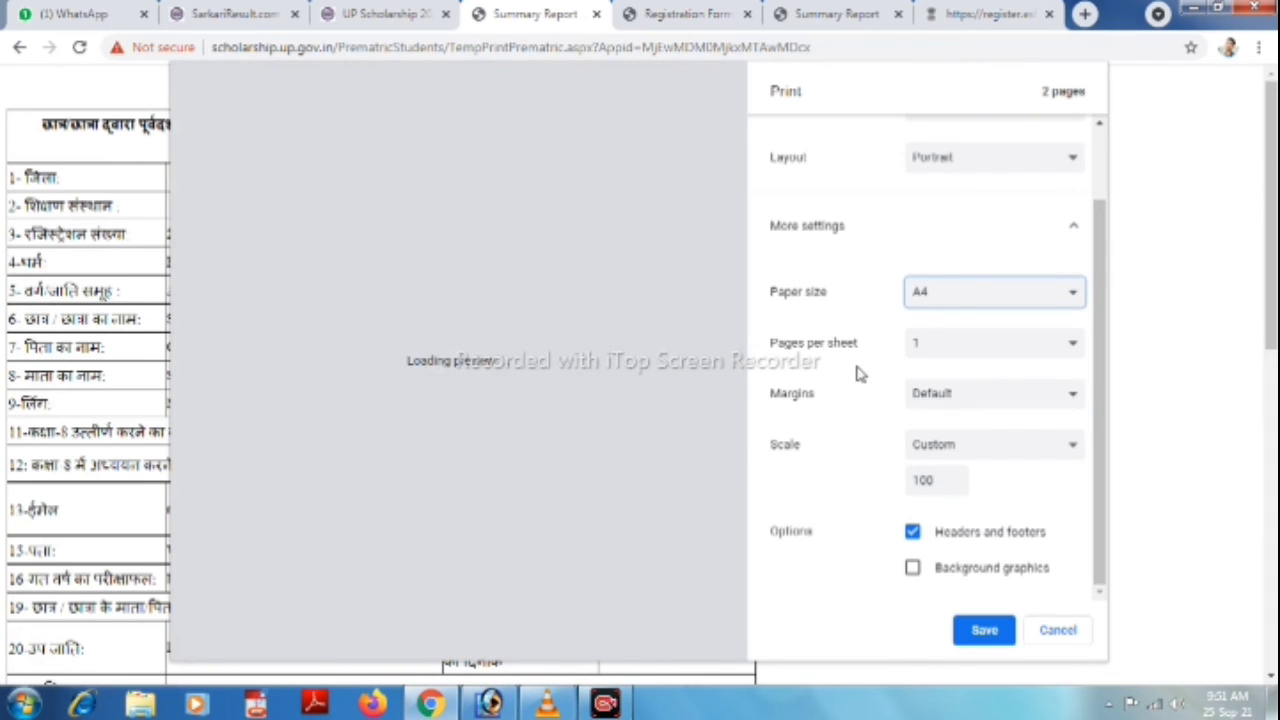
left_click(990, 628)
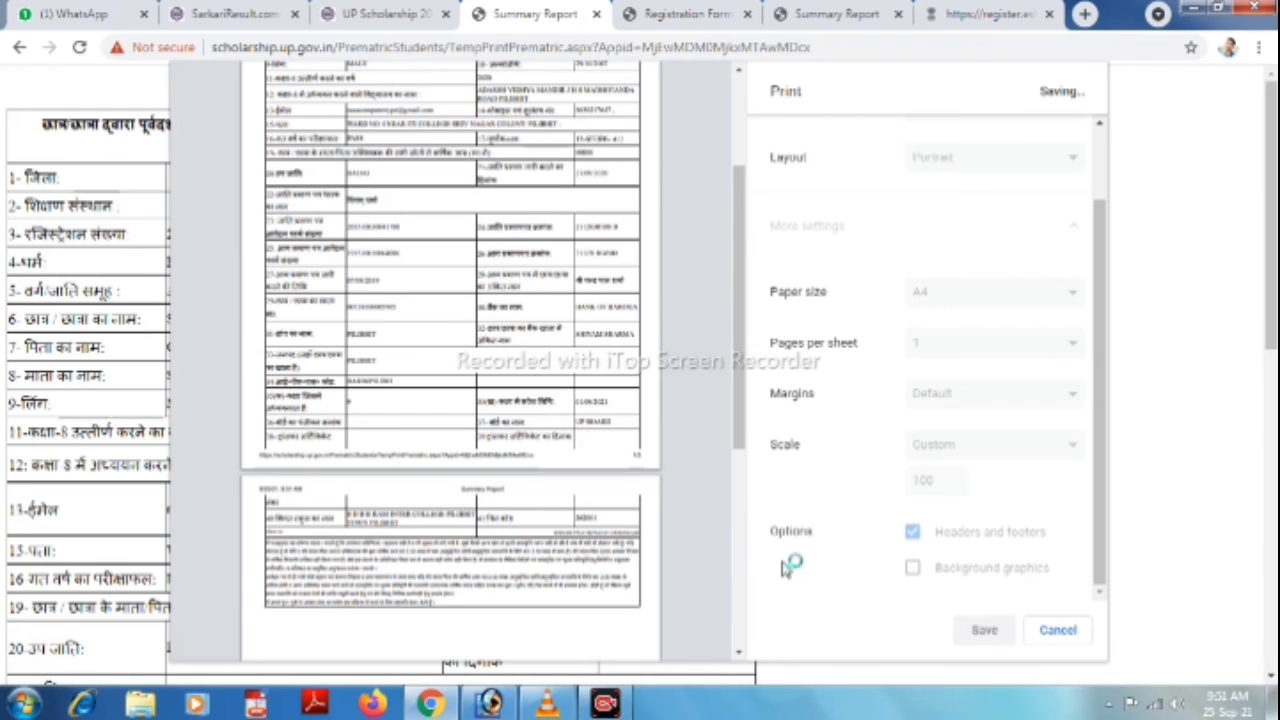